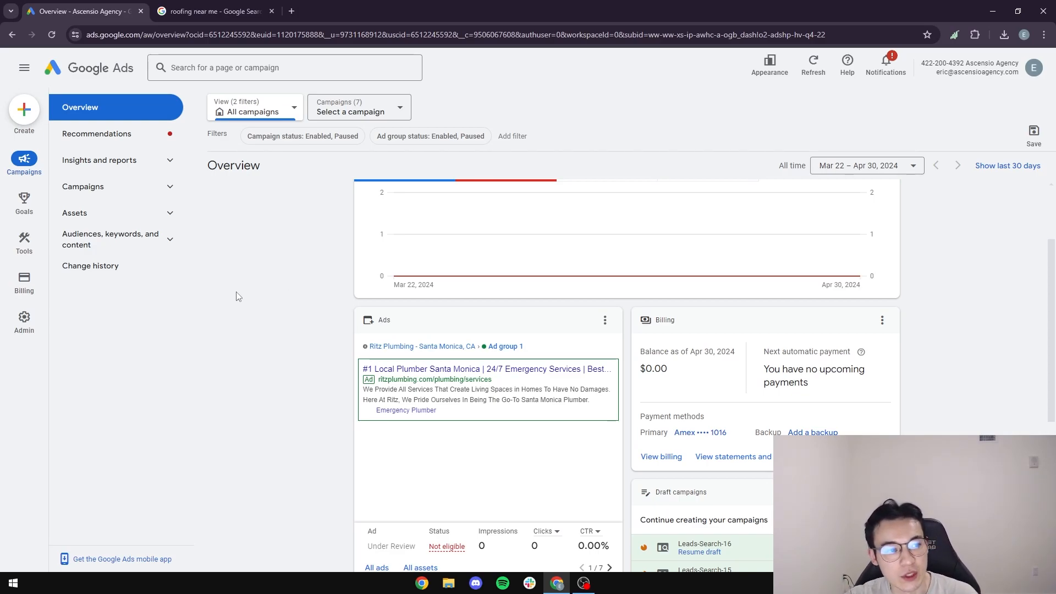
Open the Create (+) menu listing Campaign, Ad group, Search keywords and Conversion action.
left_click(24, 109)
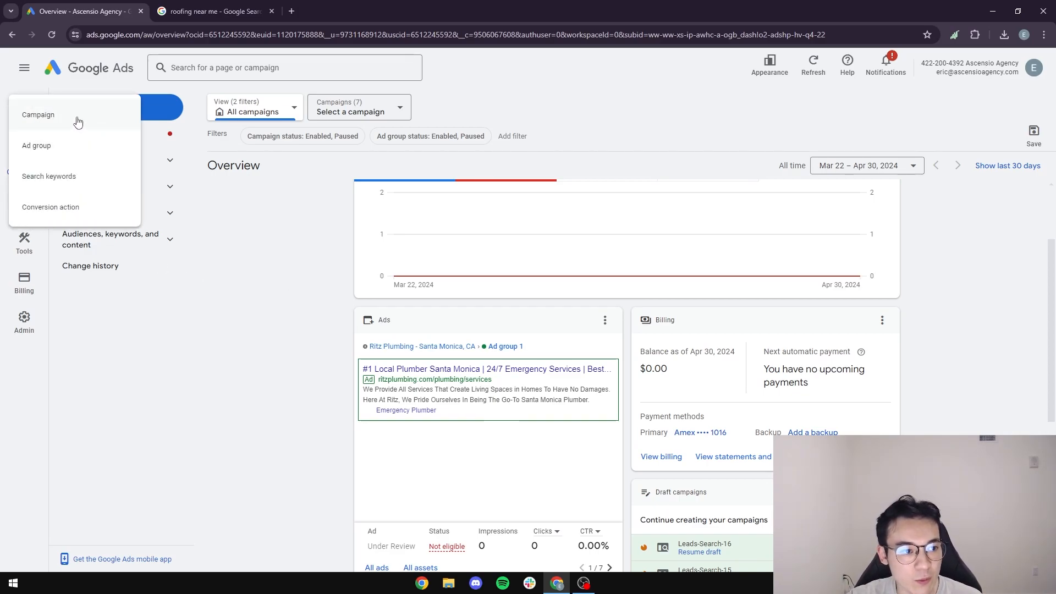
Start a new campaign with Leads as the objective.
left_click(77, 122)
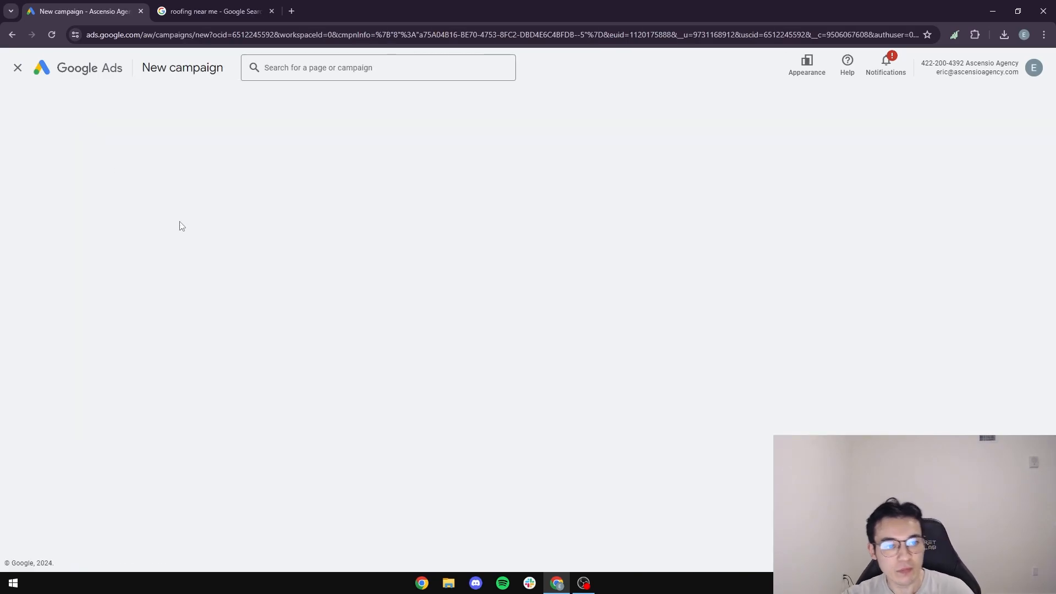
left_click(420, 268)
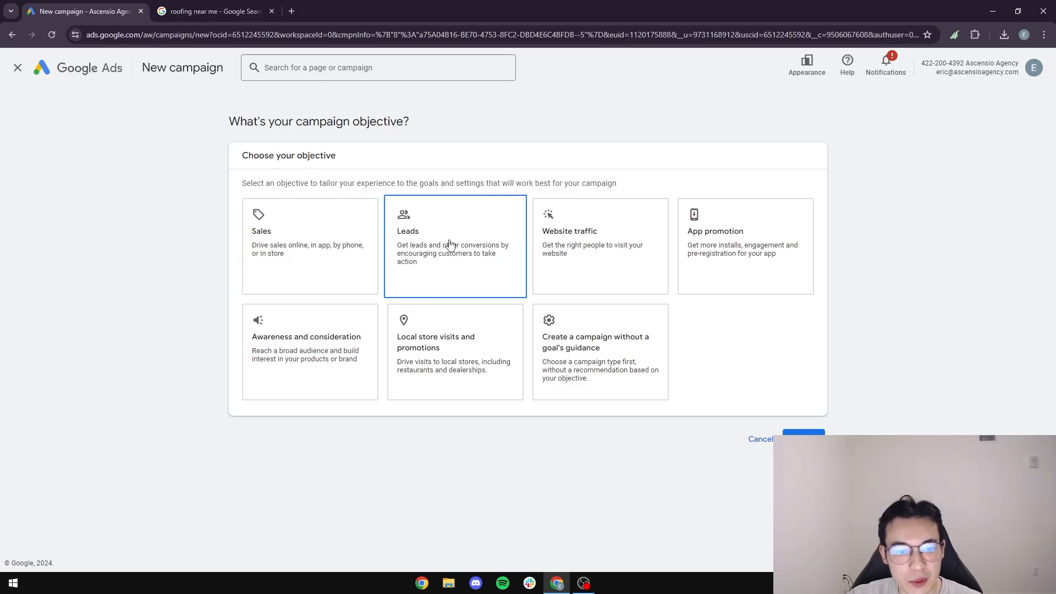
left_click(475, 258)
scroll(523, 429, "down", 2)
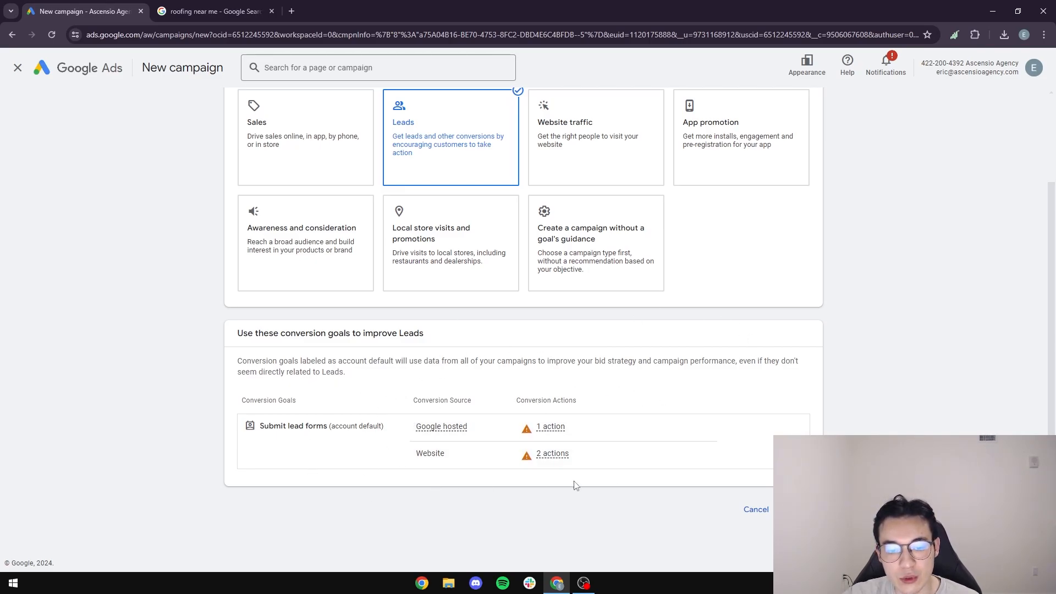
left_click(794, 510)
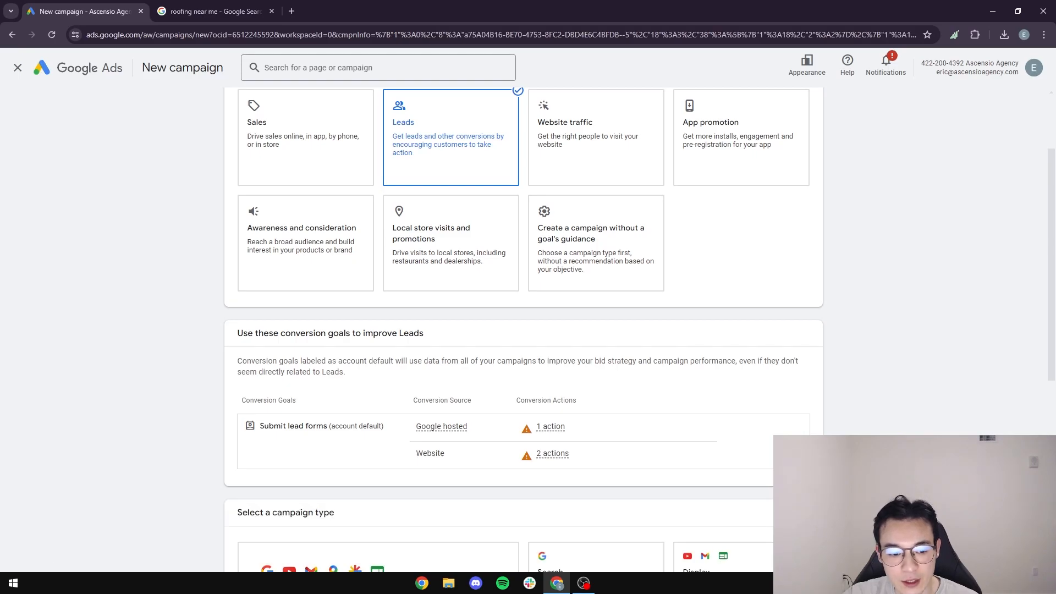
Make it a Search campaign aimed at website visits and phone calls.
scroll(639, 358, "down", 5)
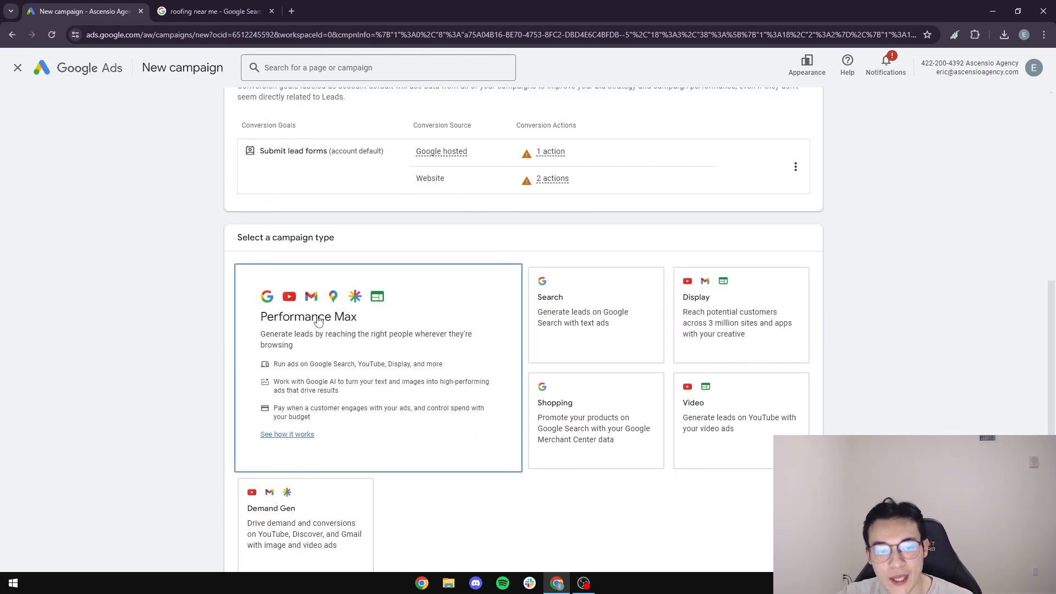
left_click(572, 323)
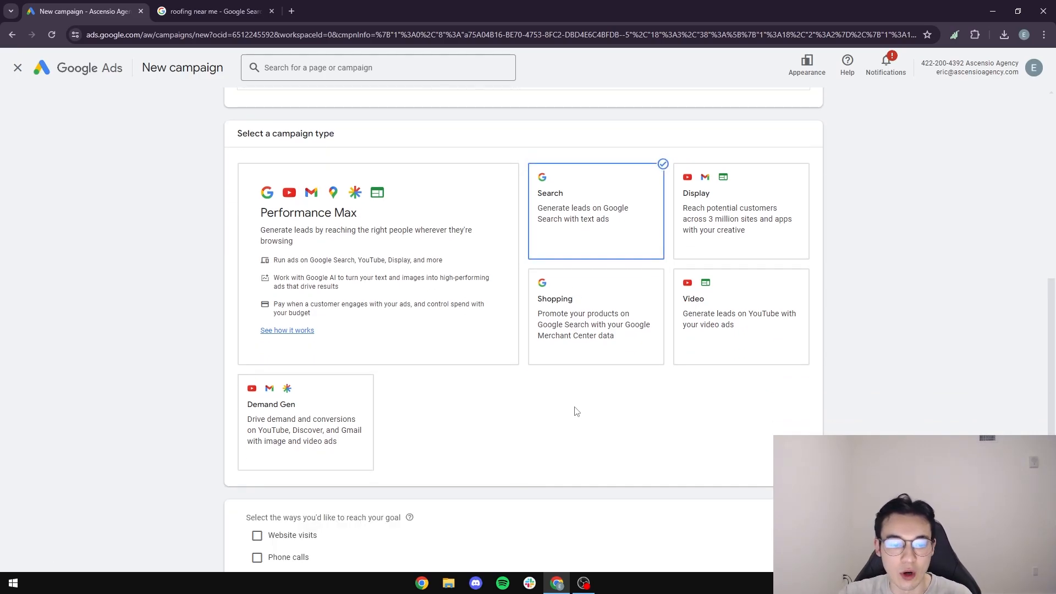
scroll(577, 412, "down", 3)
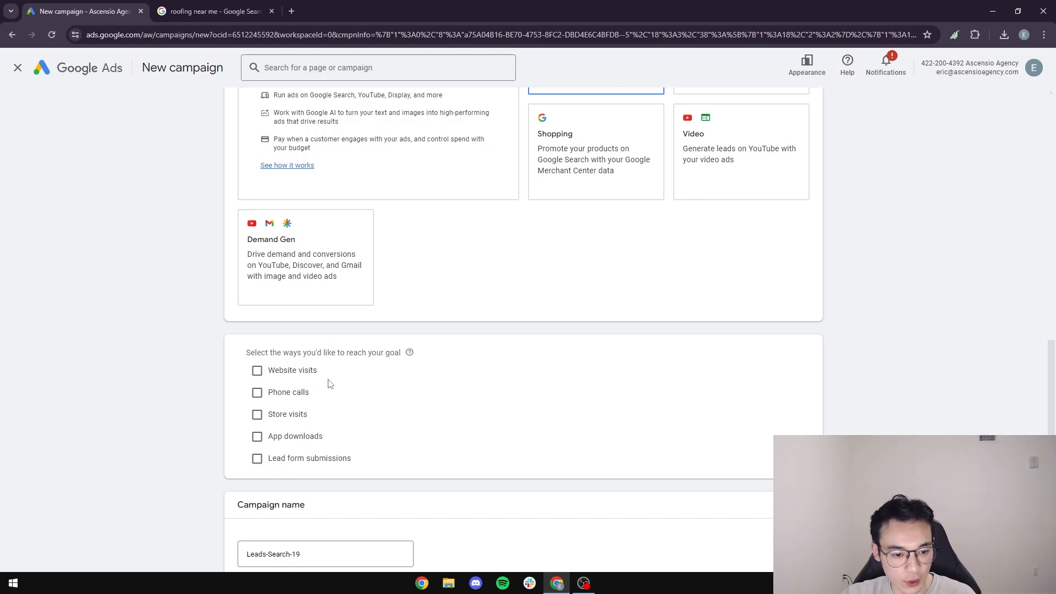
left_click(282, 378)
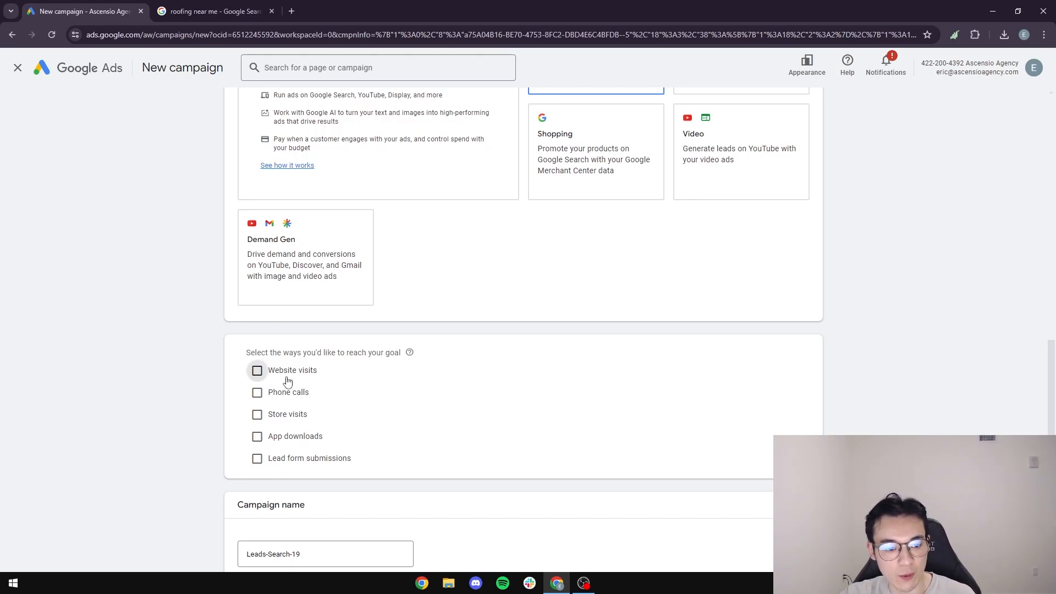
left_click(299, 440)
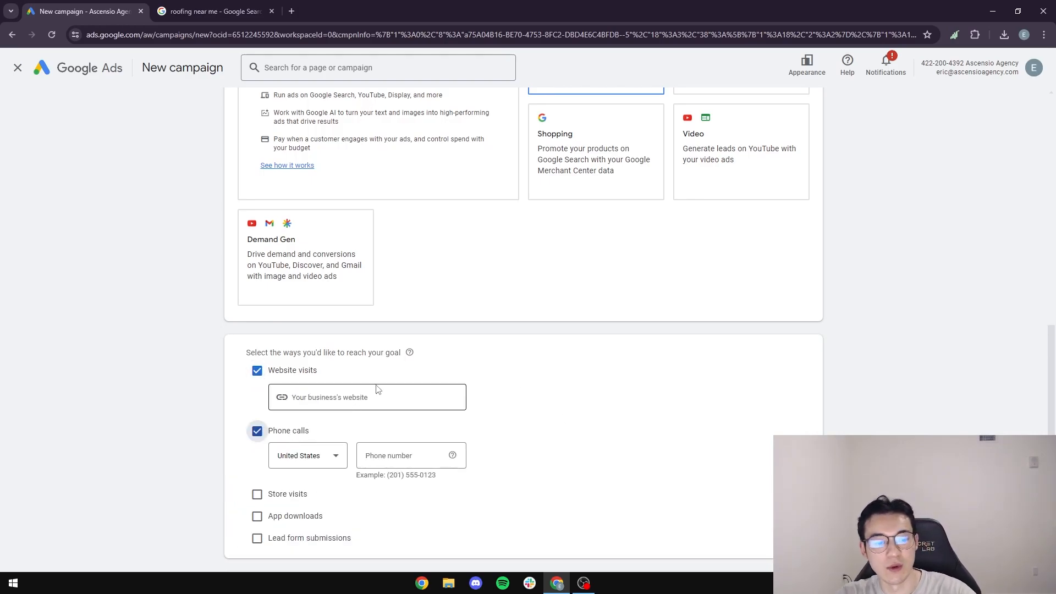
scroll(400, 394, "down", 2)
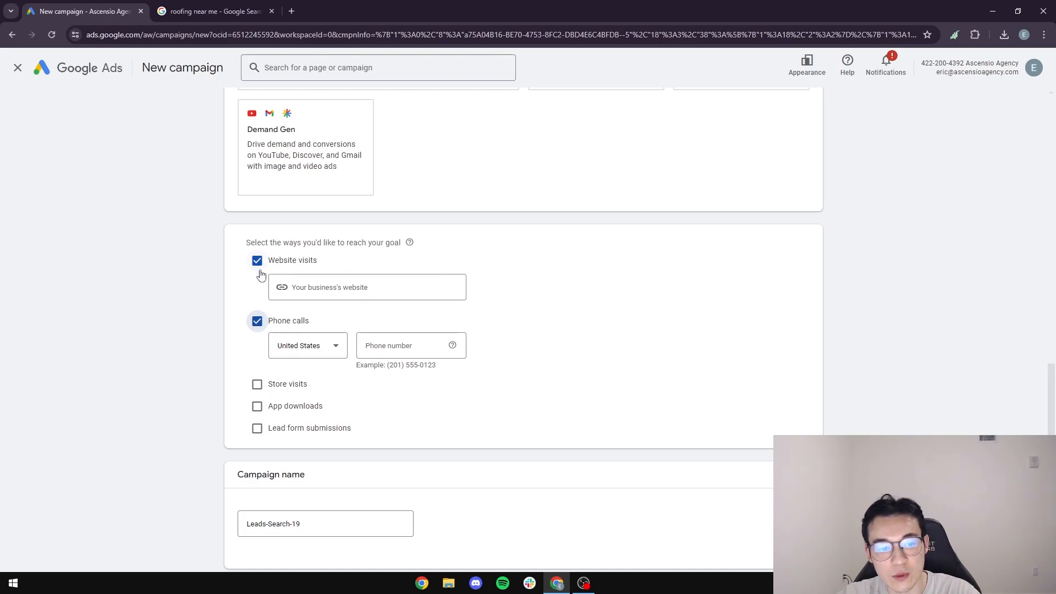
Copy Tiff's Santa Monica Roofing site address into the campaign's Website field.
left_click(241, 12)
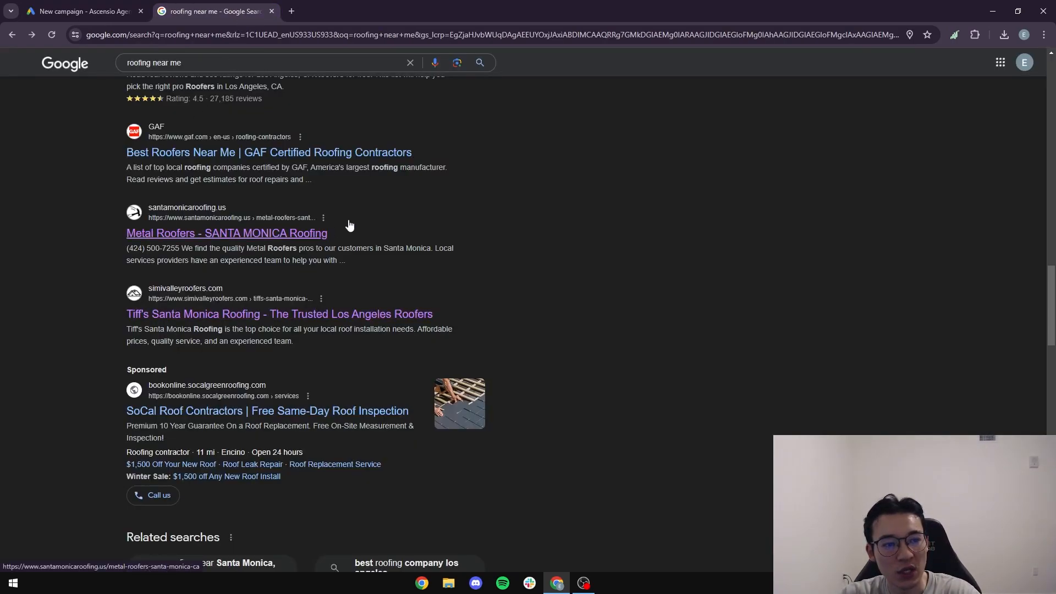
left_click(269, 235)
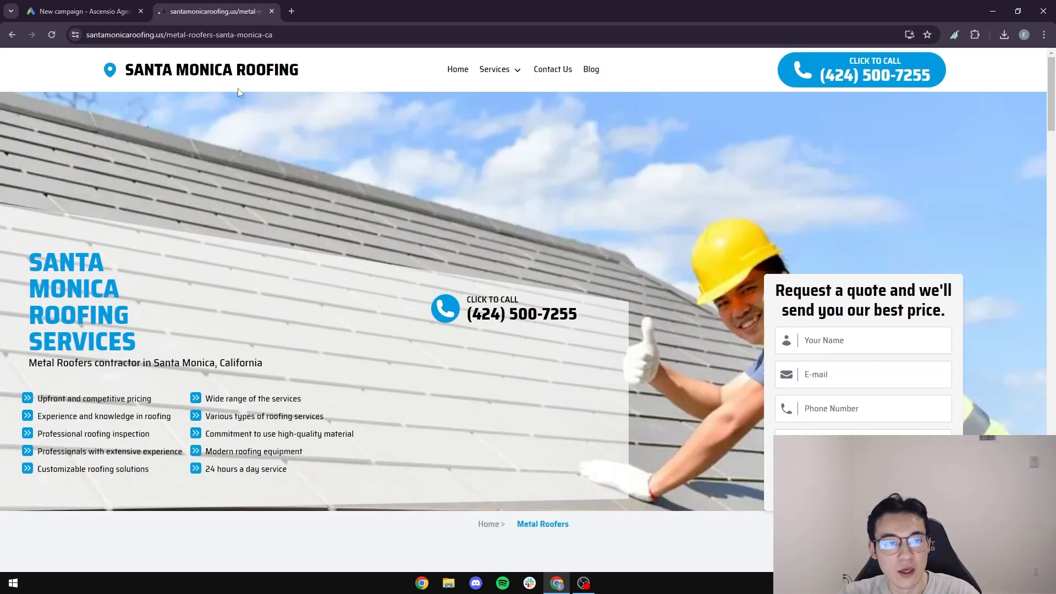
left_click(12, 34)
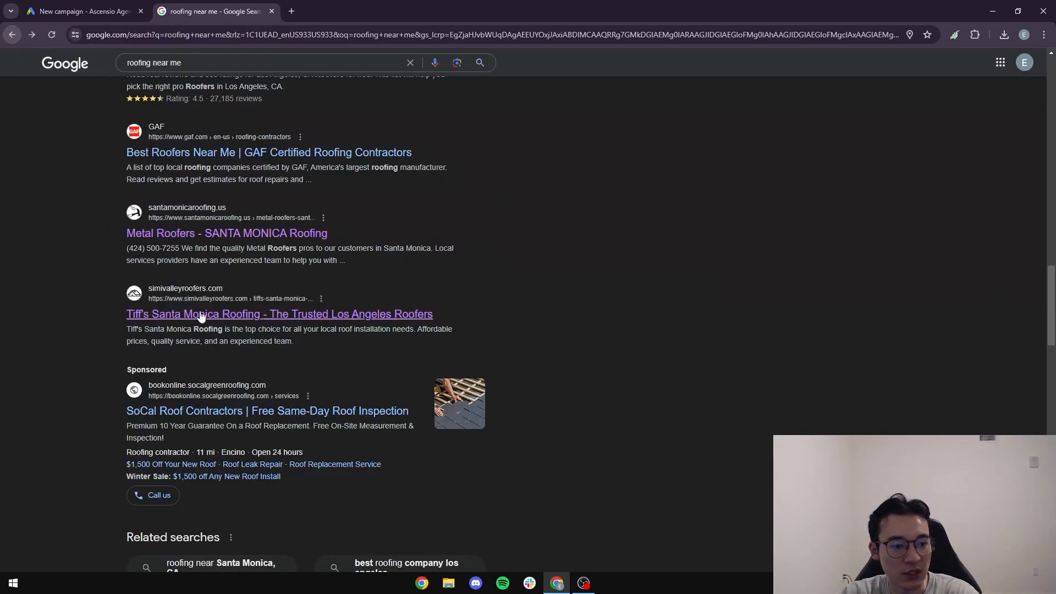
left_click(210, 324)
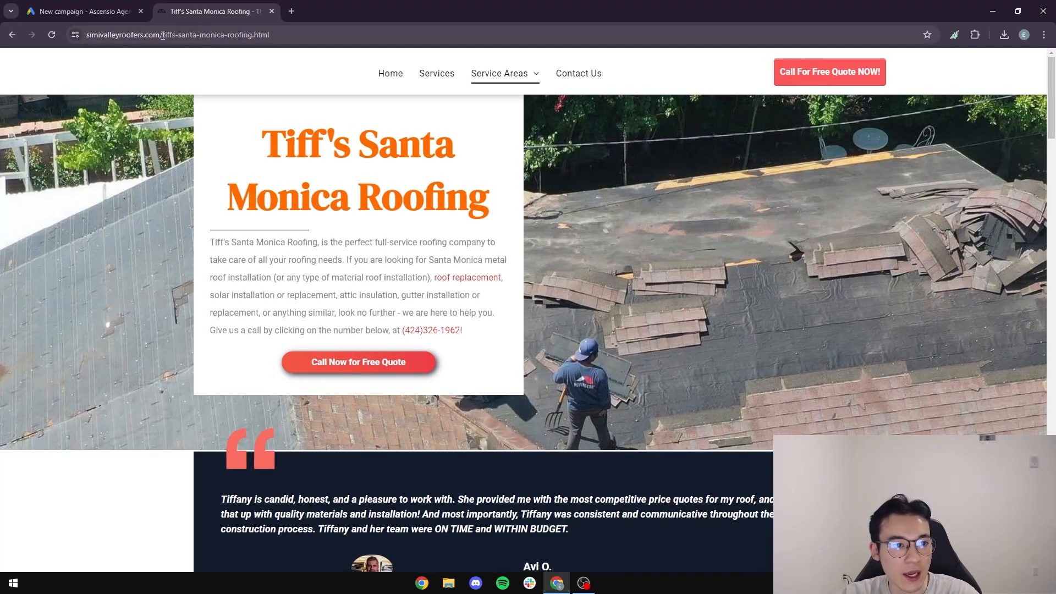
left_click(163, 35)
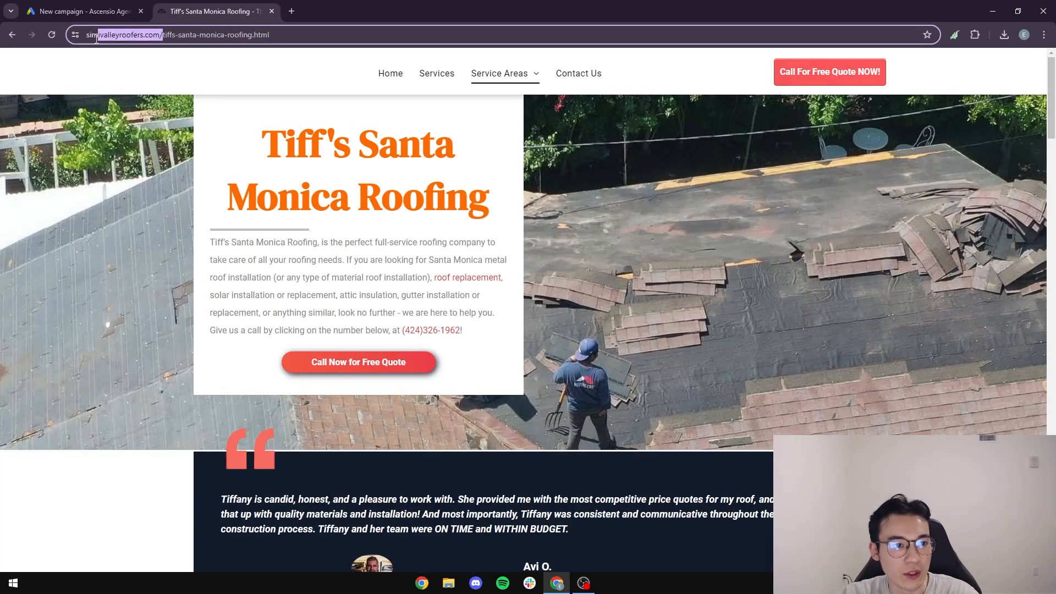
left_click(102, 11)
left_click(306, 289)
type("https://www.simivalleyroofers.com/")
Copy the phone number from the roofer's Contact Us page.
left_click(258, 13)
scroll(355, 296, "down", 6)
scroll(356, 294, "down", 15)
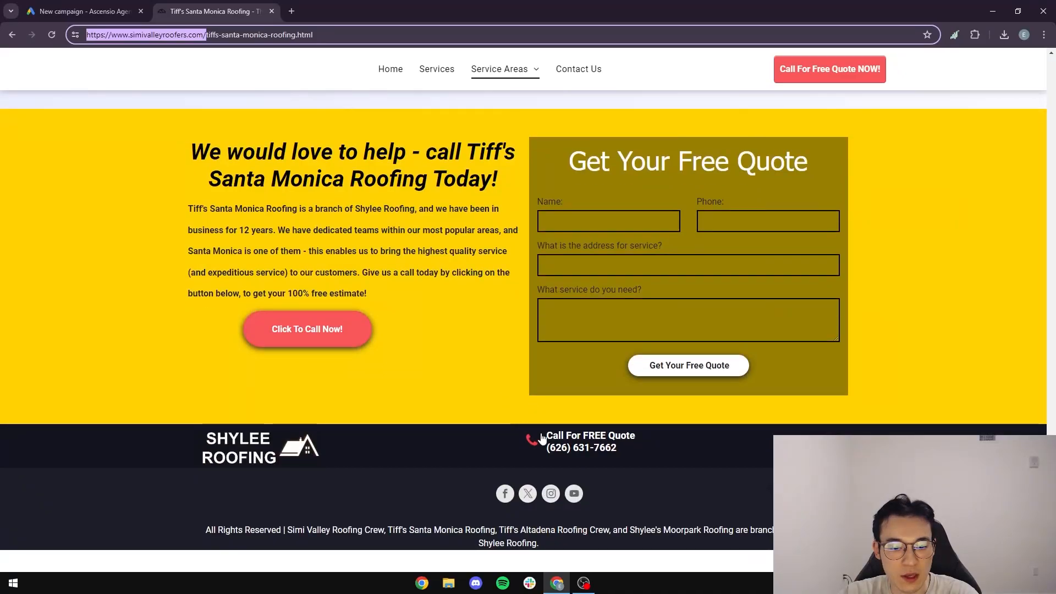
left_click(610, 449)
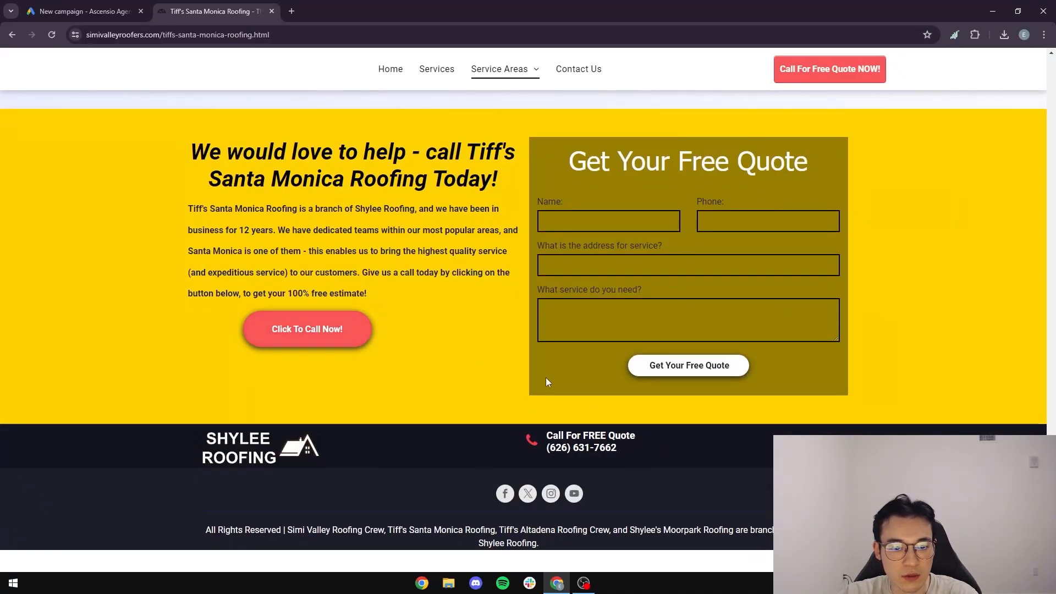
left_click(574, 69)
scroll(330, 313, "down", 4)
scroll(353, 306, "up", 4)
scroll(353, 305, "down", 5)
scroll(514, 330, "up", 5)
scroll(514, 330, "down", 15)
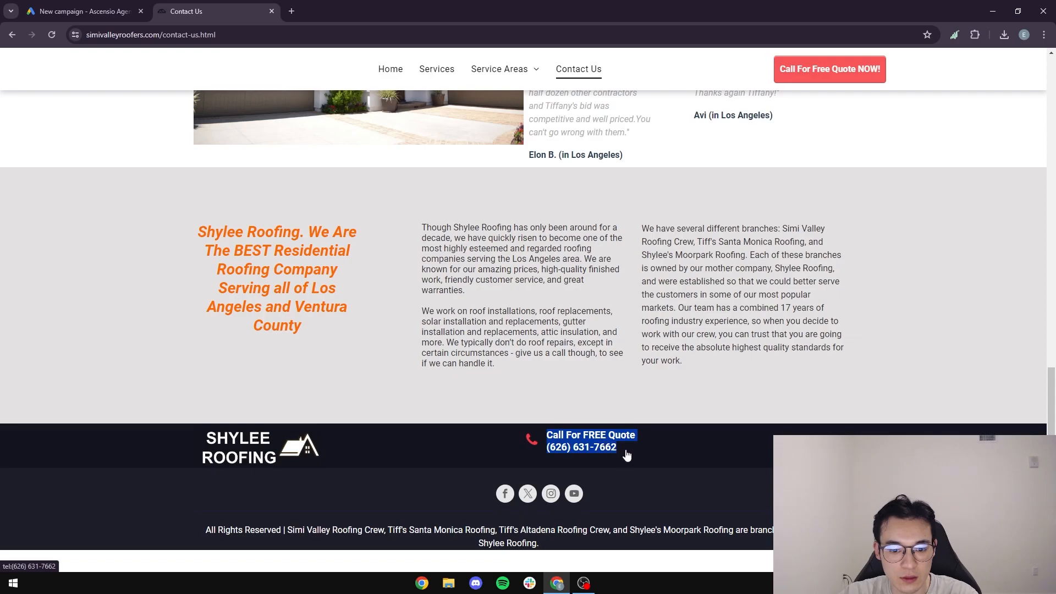
left_click(75, 7)
Paste the copied text into Phone number and delete everything but the number.
left_click(403, 546)
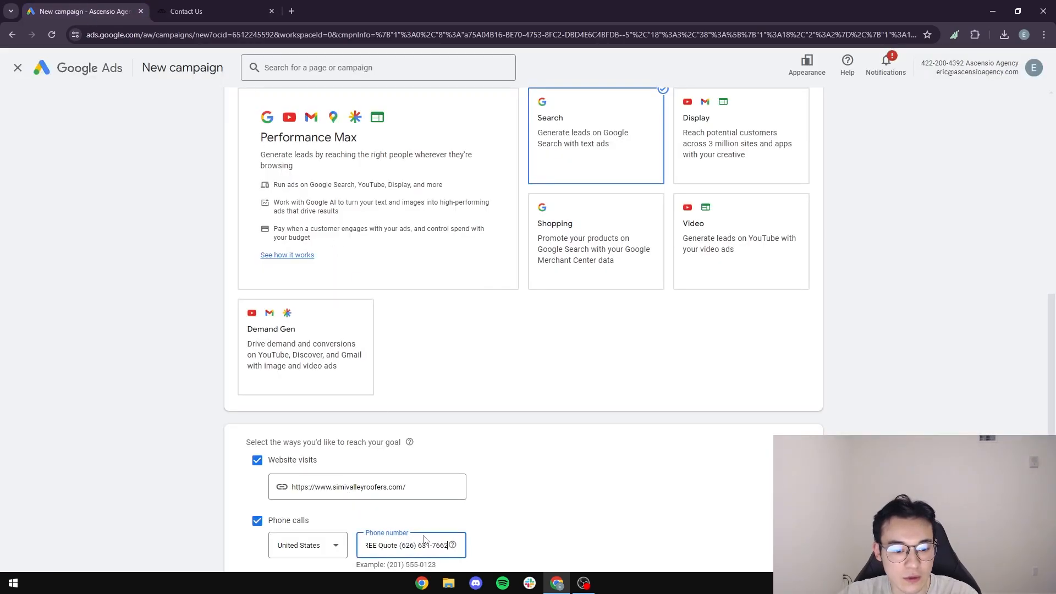
scroll(403, 381, "down", 3)
left_click_drag(388, 383, 191, 396)
key("BackSpace")
Rename the campaign to 'Tiff Roofing - Santa Monica' and continue.
scroll(385, 414, "down", 2)
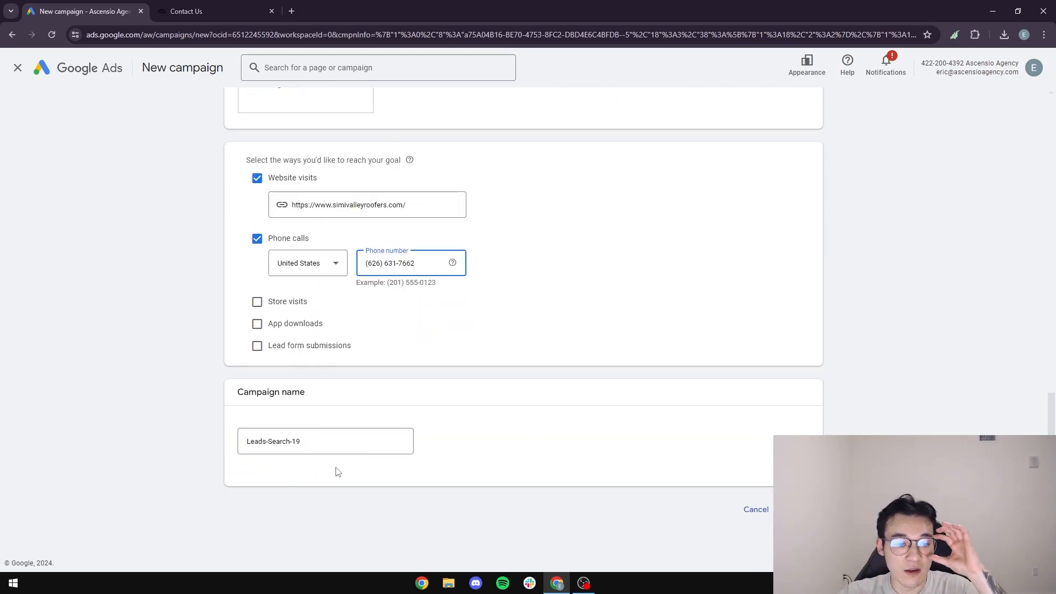
left_click_drag(328, 438, 139, 436)
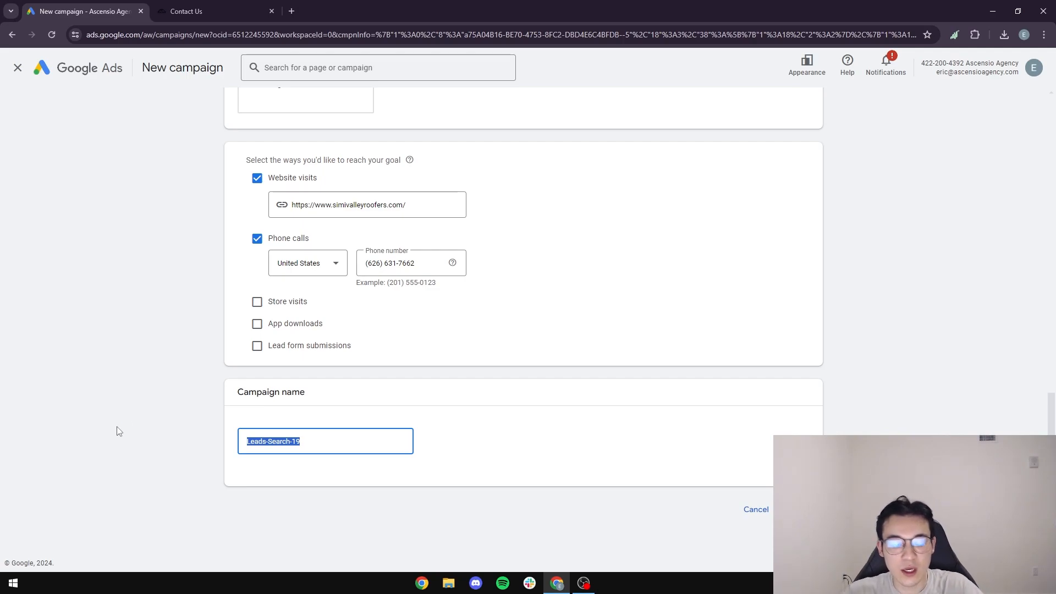
type("Tiff Roofing - Santa Monica")
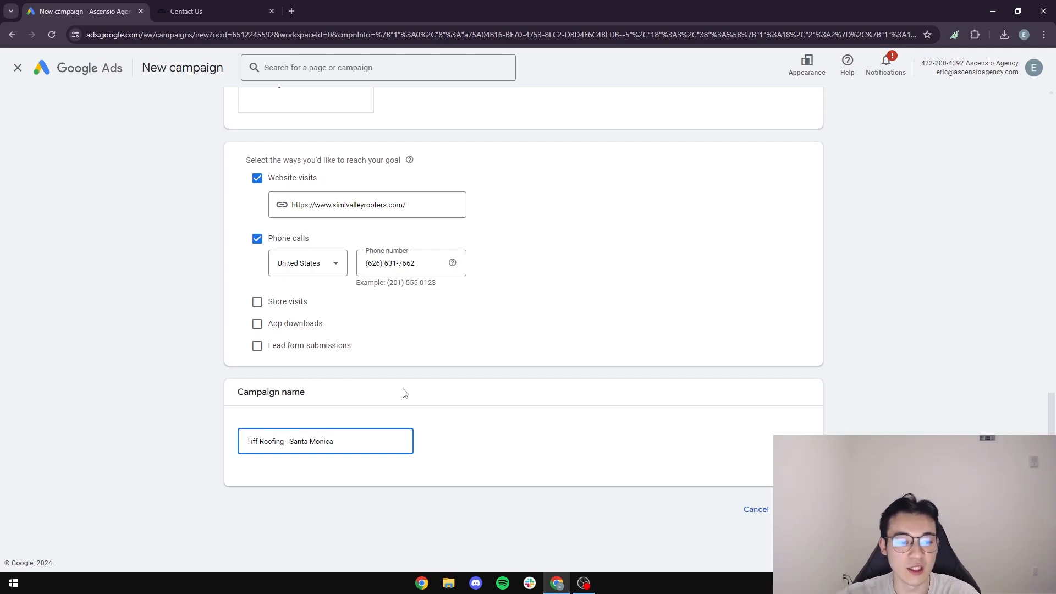
left_click(799, 509)
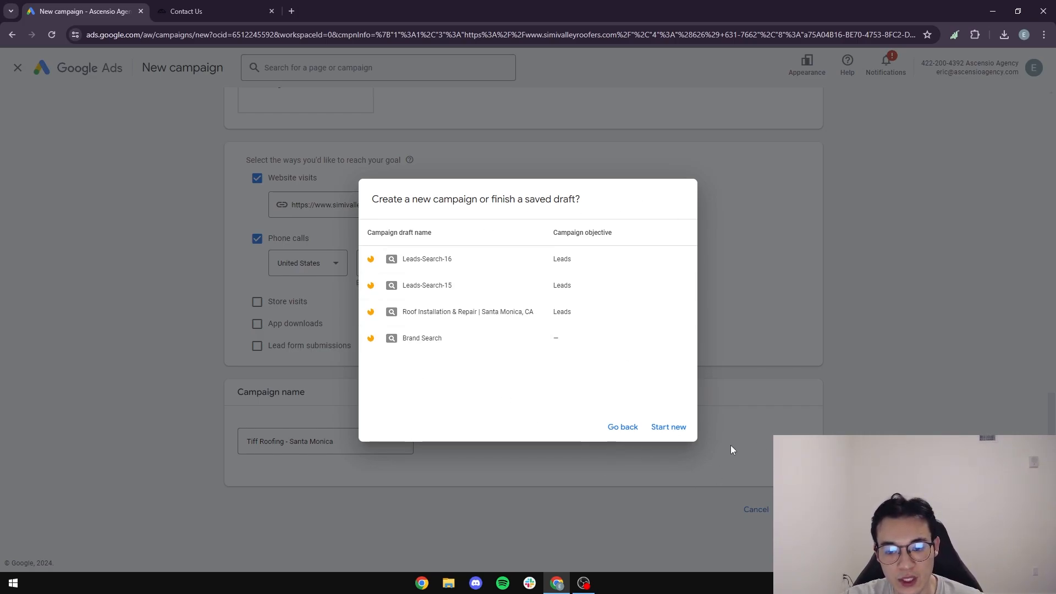
Start a fresh campaign instead of a draft, keeping Conversions as the bidding focus.
left_click(679, 436)
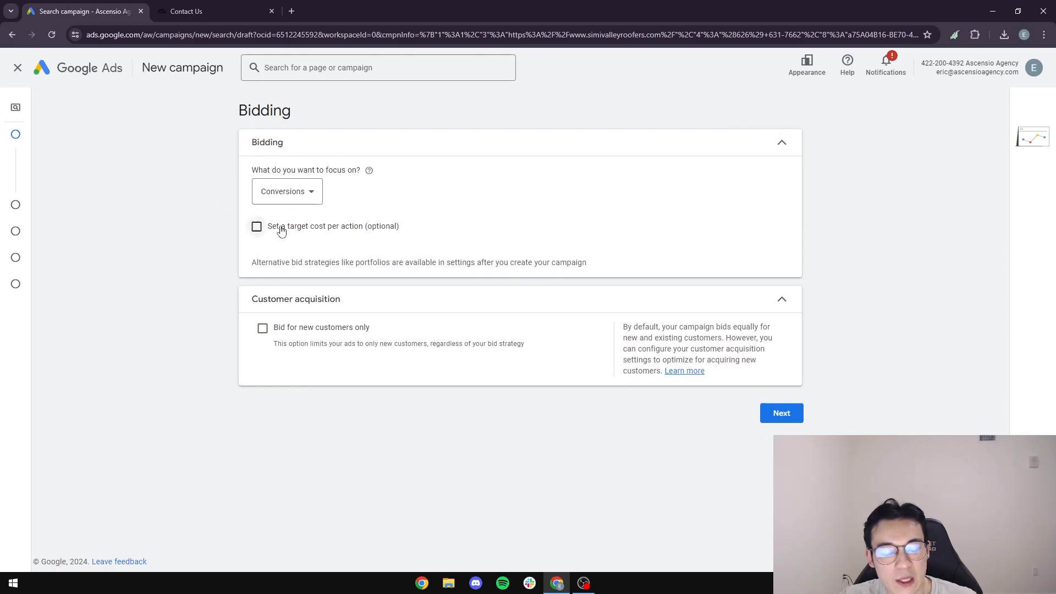
left_click(314, 189)
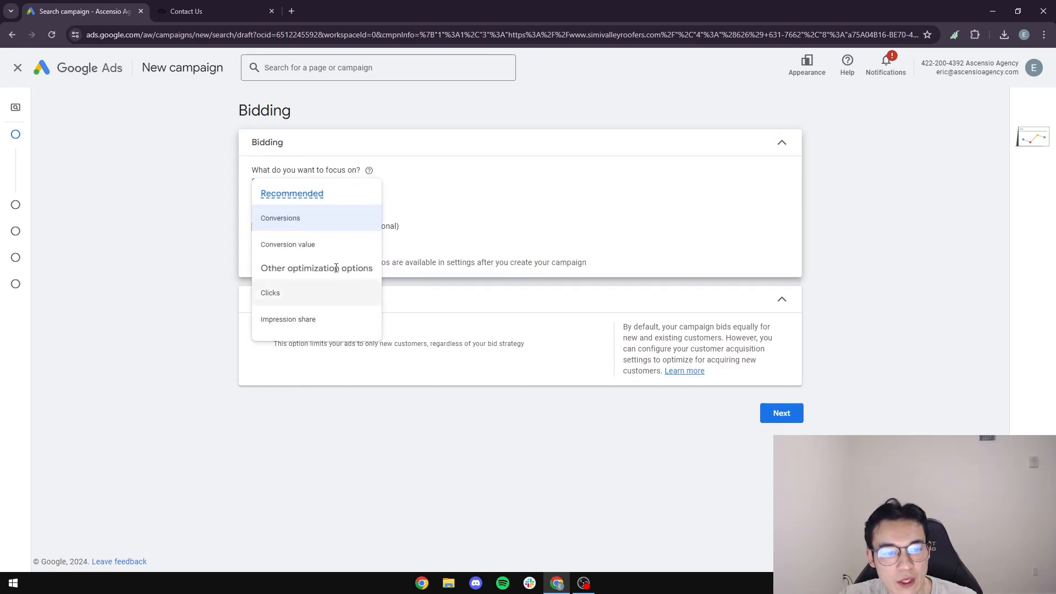
mouse_move(304, 205)
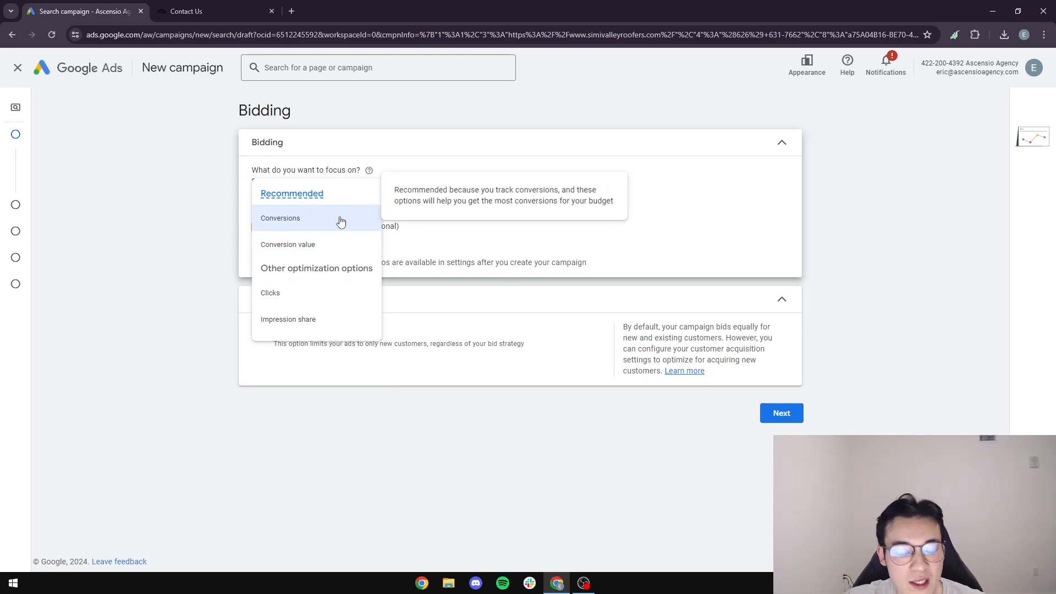
mouse_move(341, 226)
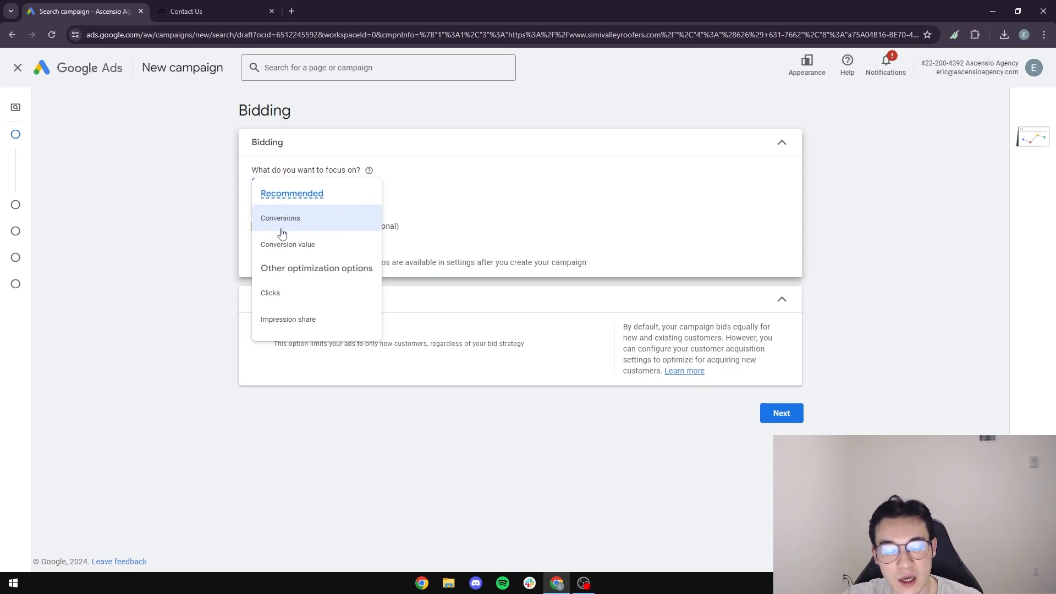
left_click(173, 249)
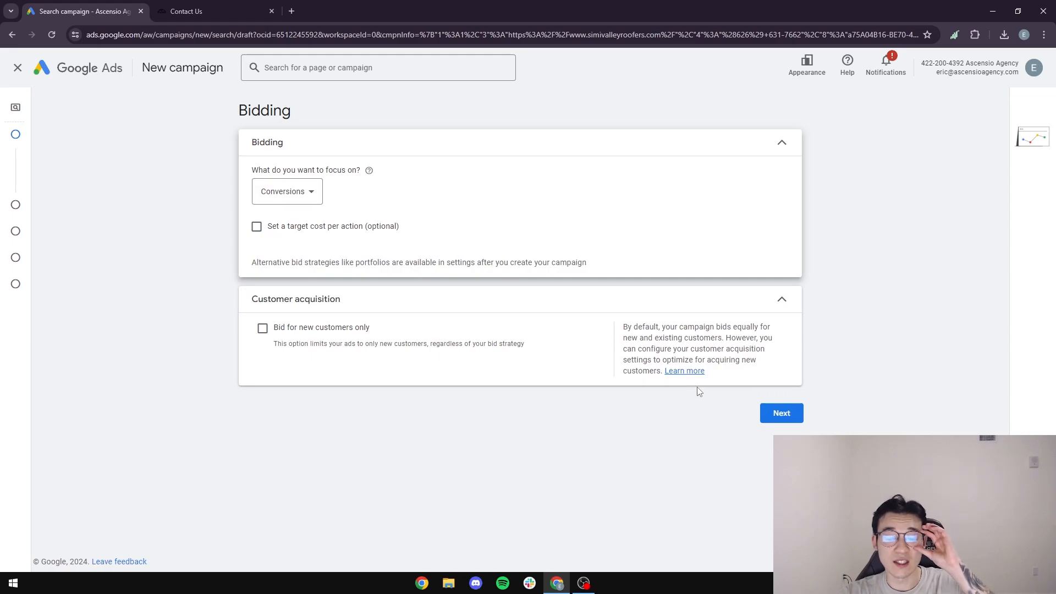
left_click(780, 416)
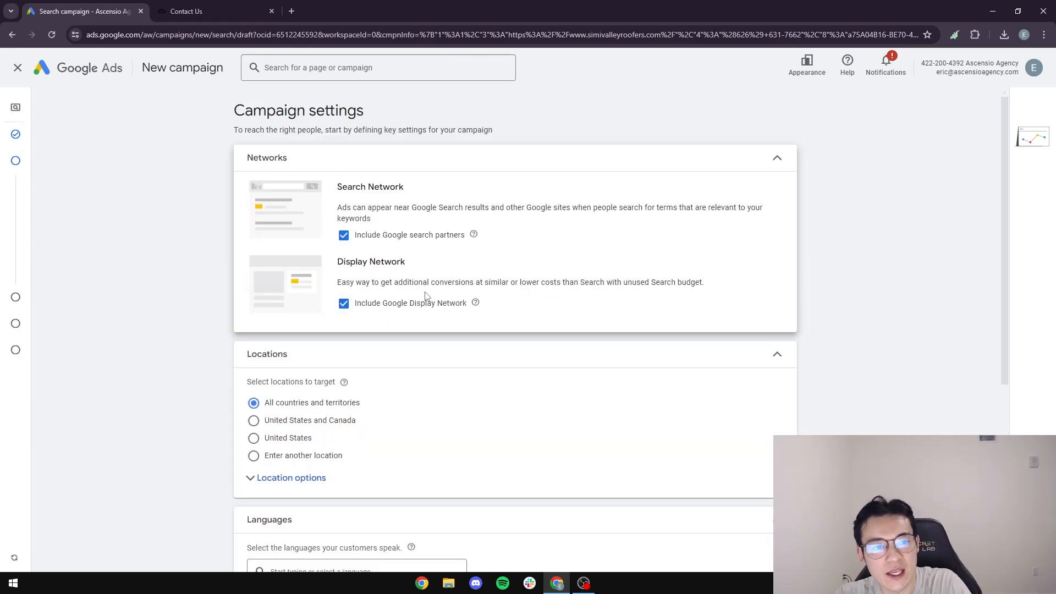
Exclude search partners and the Display Network, and set locations to Enter another location.
left_click(343, 235)
left_click(345, 331)
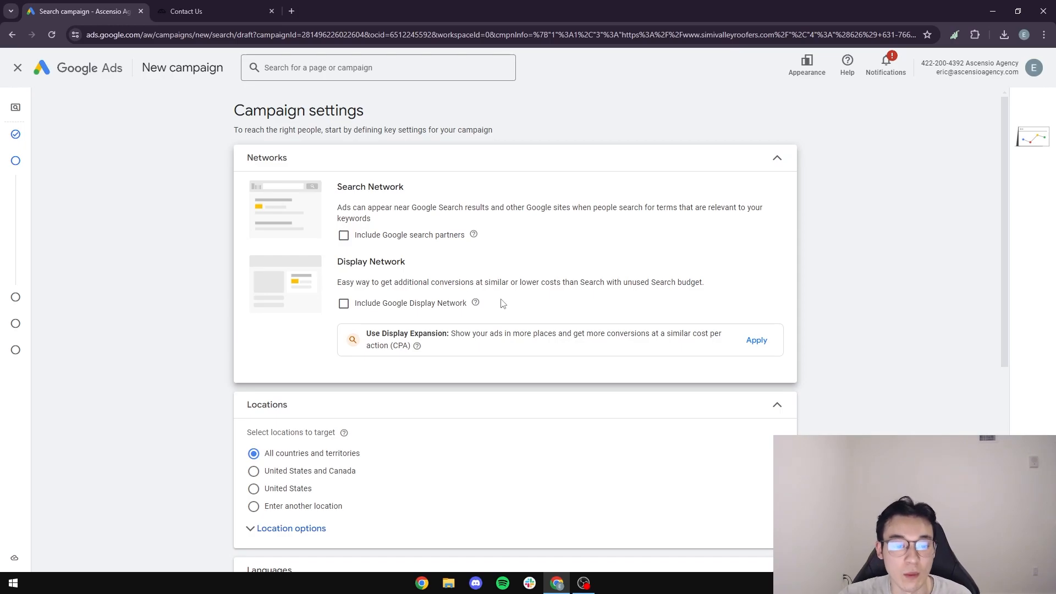
scroll(543, 273, "down", 2)
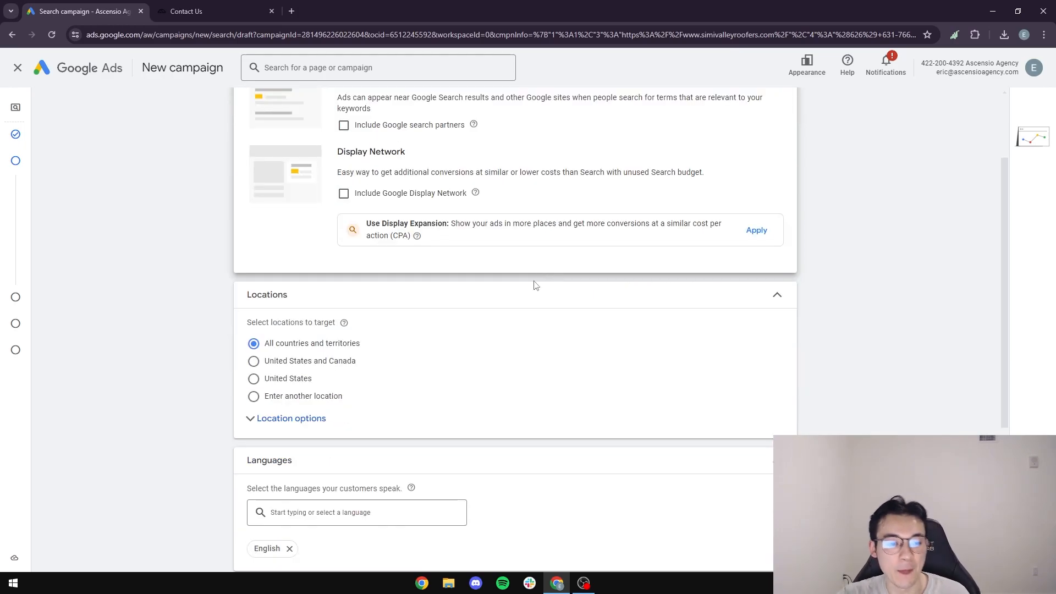
scroll(212, 329, "down", 2)
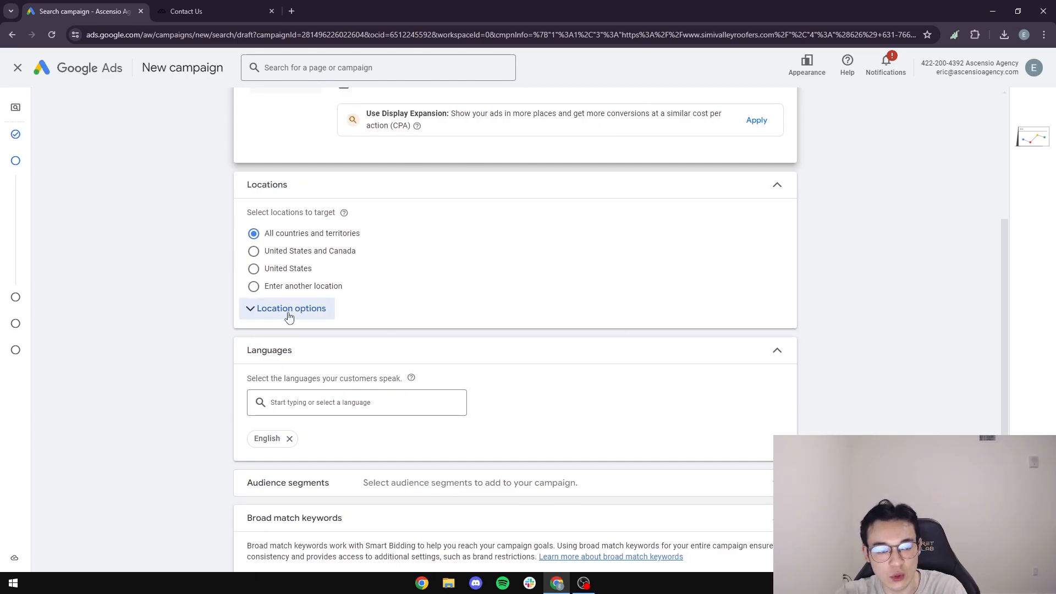
left_click(279, 273)
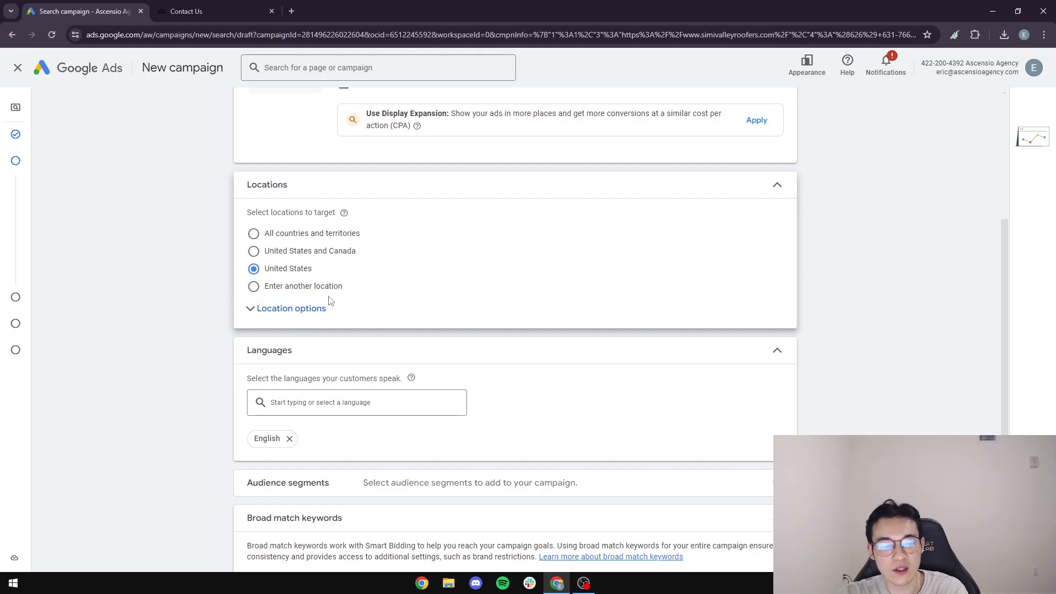
left_click(254, 287)
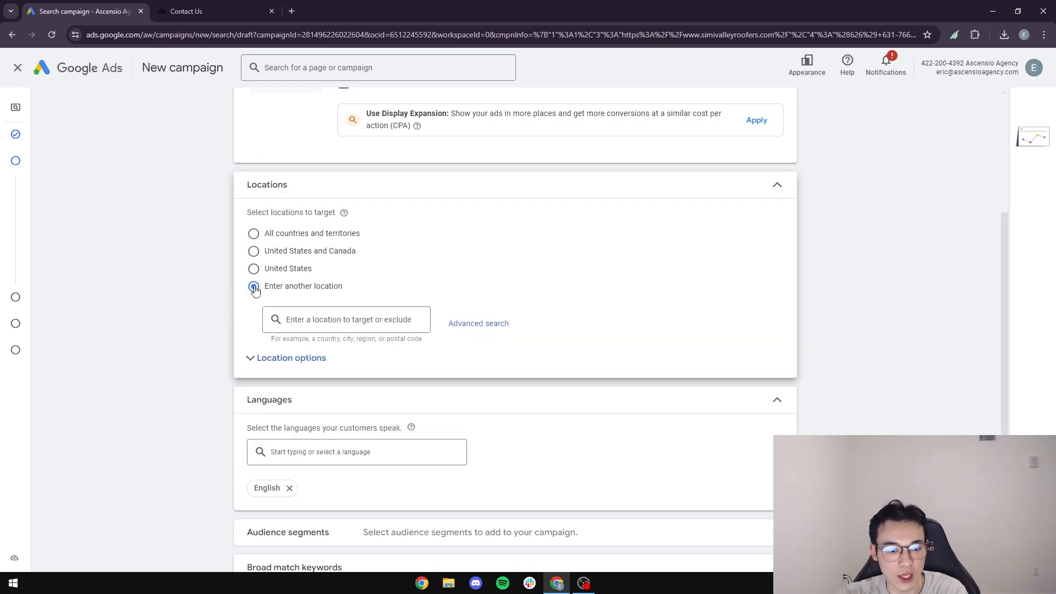
Target the city of Santa Monica, California through Advanced search.
left_click(469, 330)
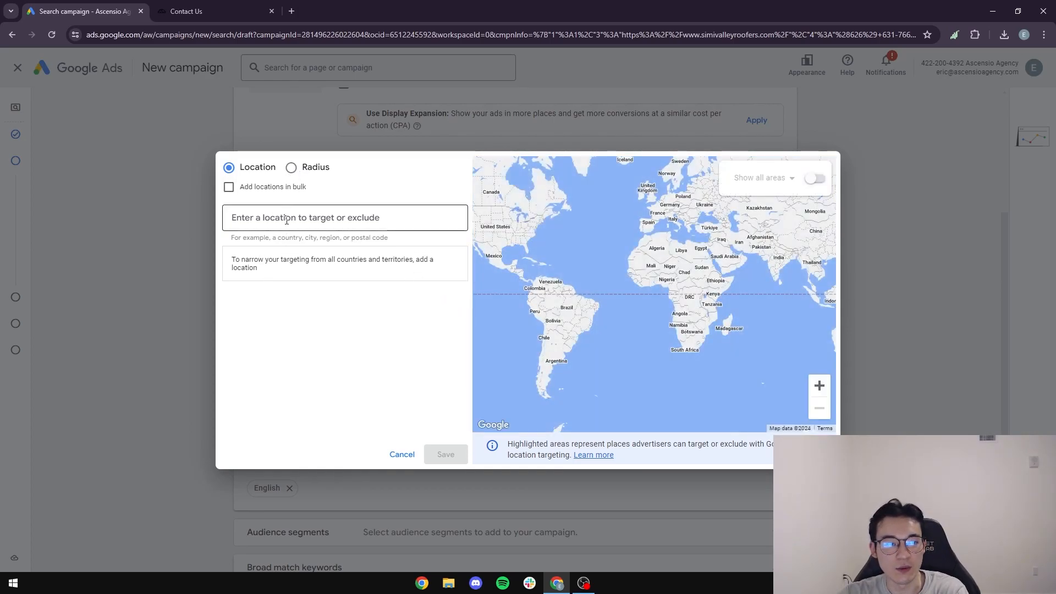
type("S")
key("BackSpace")
type("Santa Monica")
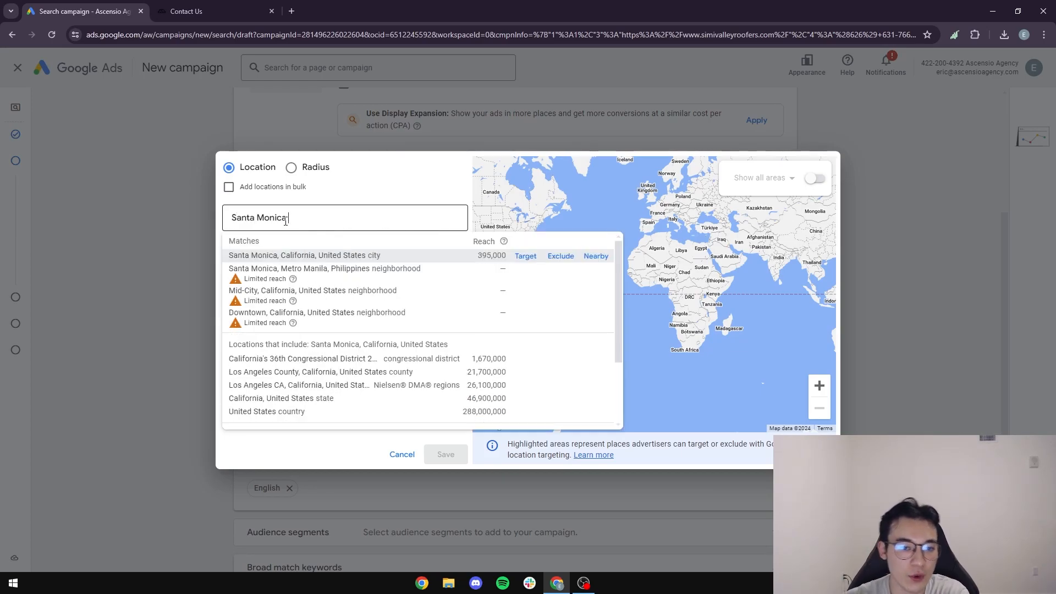
left_click(525, 257)
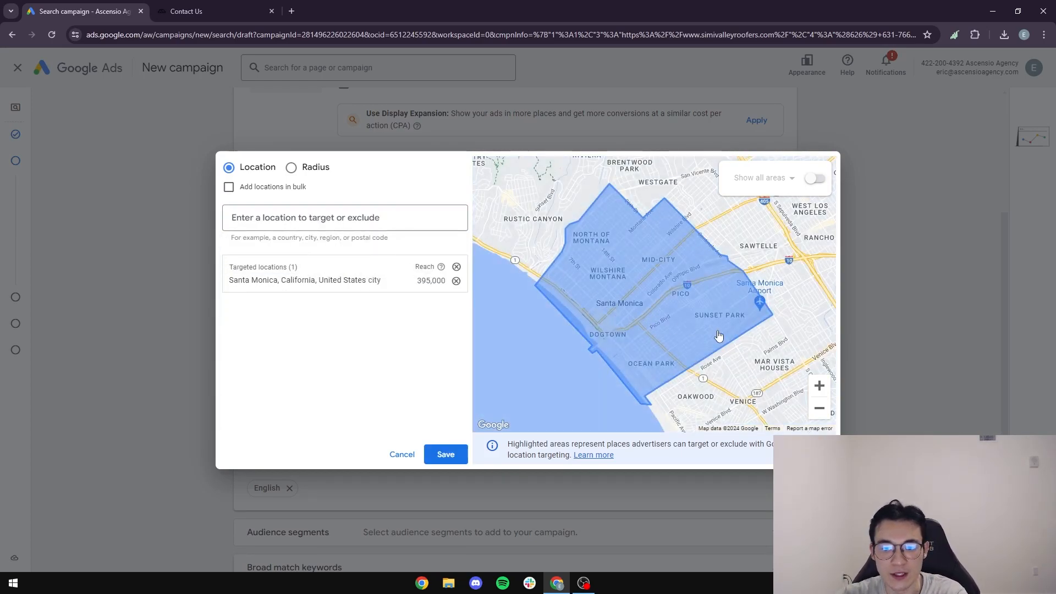
left_click(823, 415)
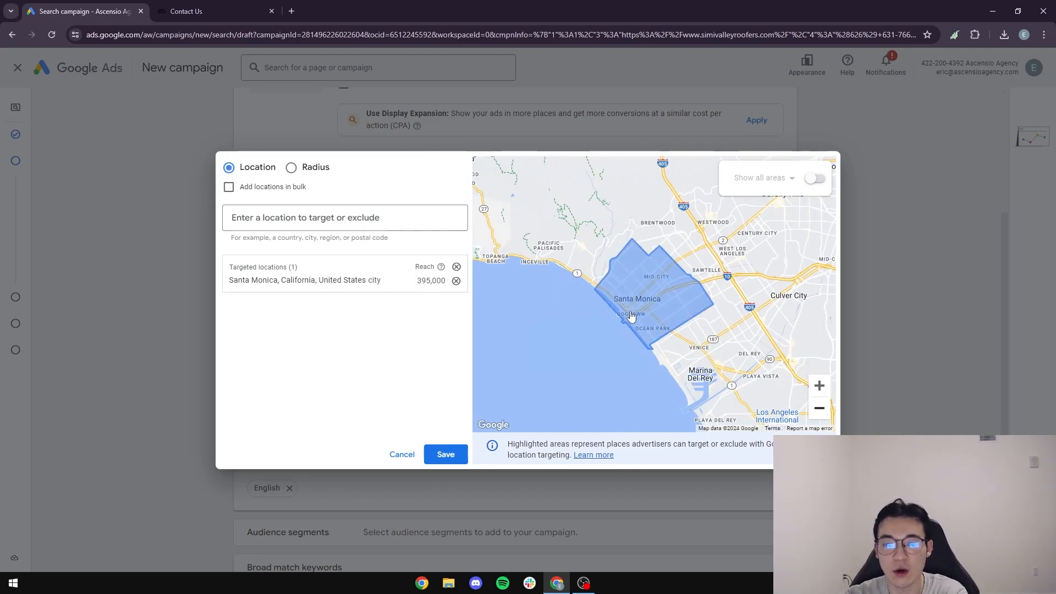
scroll(742, 330, "down", 2)
left_click(819, 386)
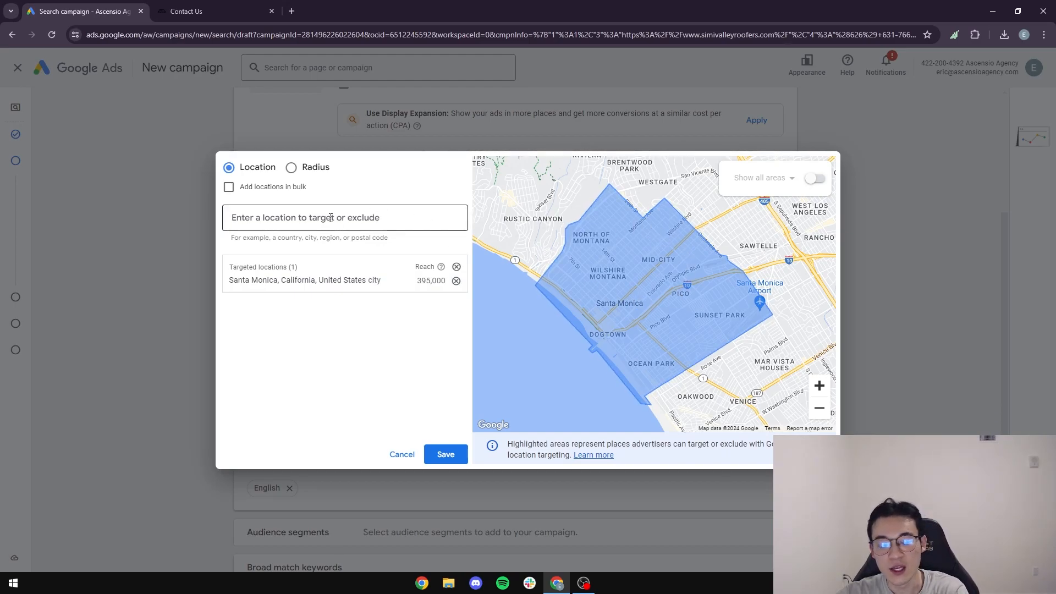
Replace the city target with a 20 mi radius around Santa Monica, CA, then search Anaheim.
left_click(291, 167)
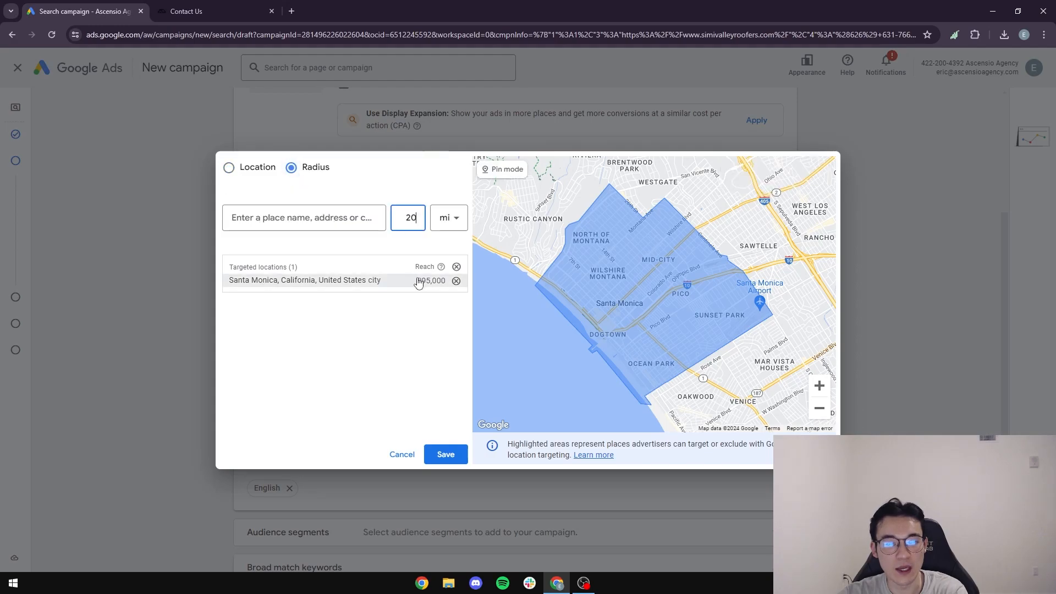
left_click(456, 281)
left_click(290, 217)
type("S")
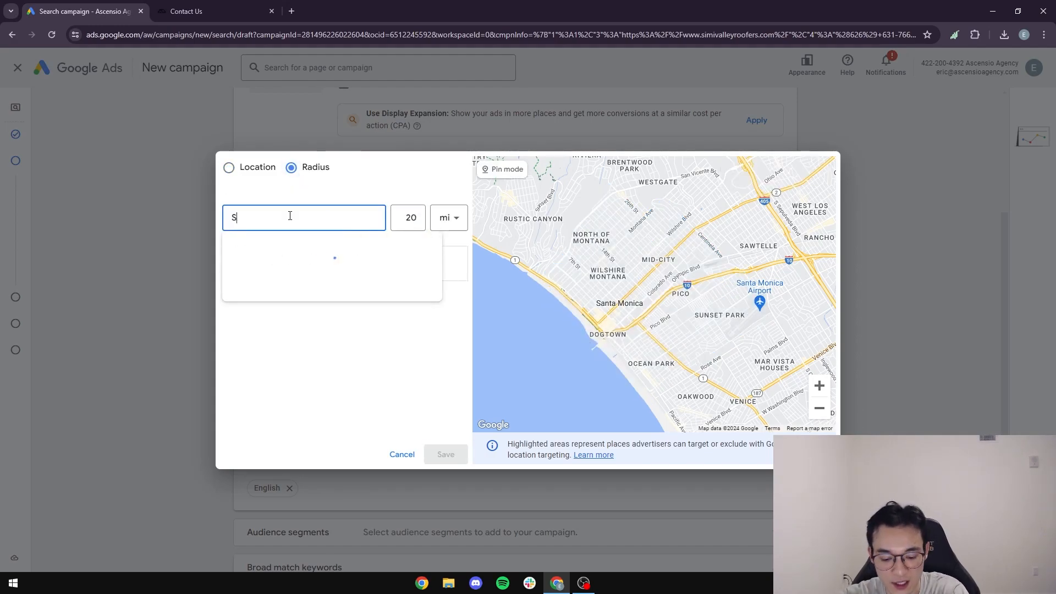
type("anta Monica")
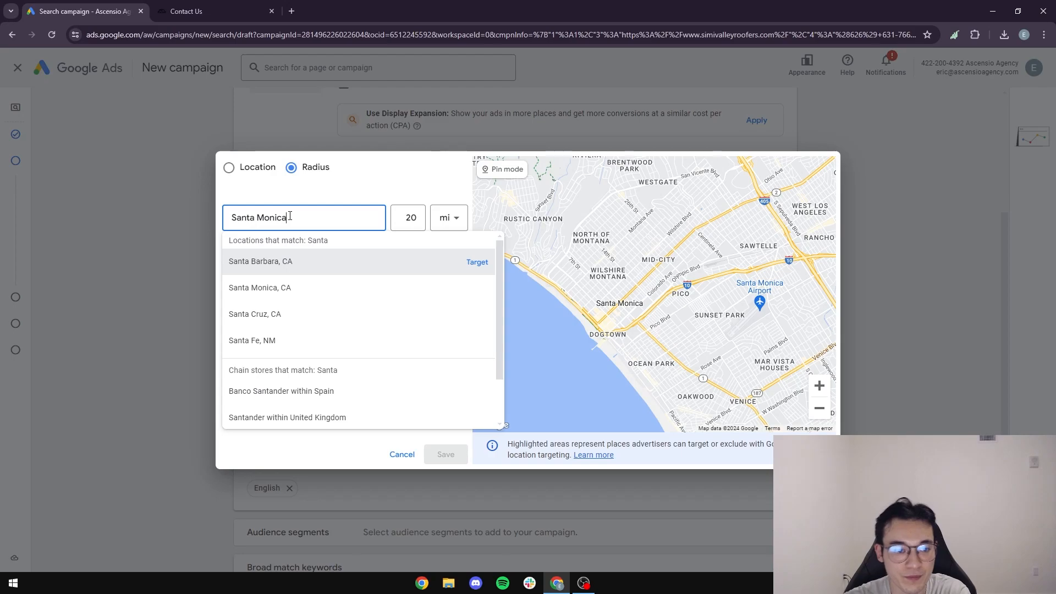
left_click(477, 262)
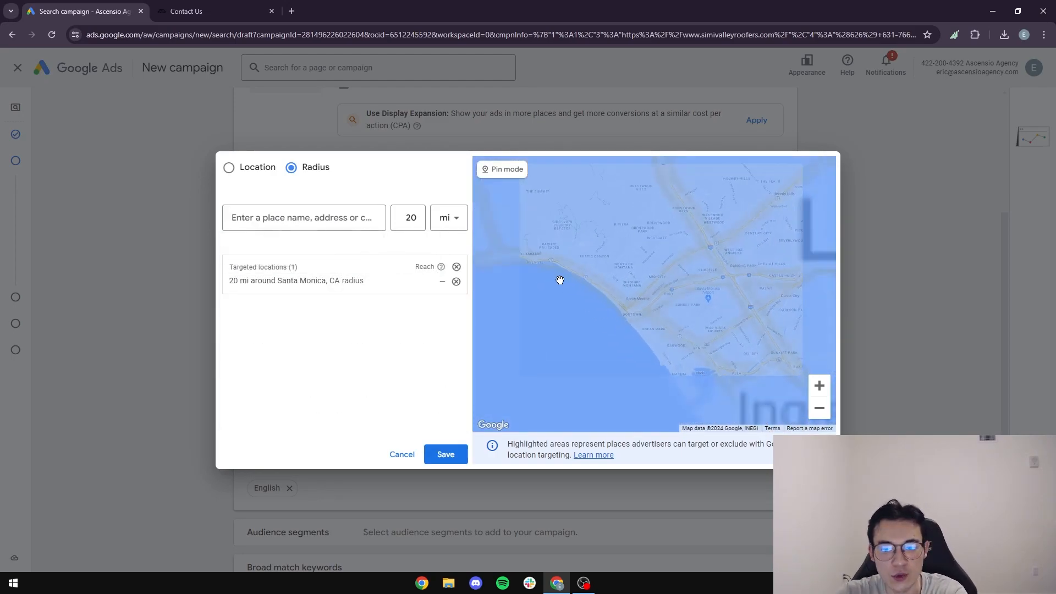
left_click(820, 387)
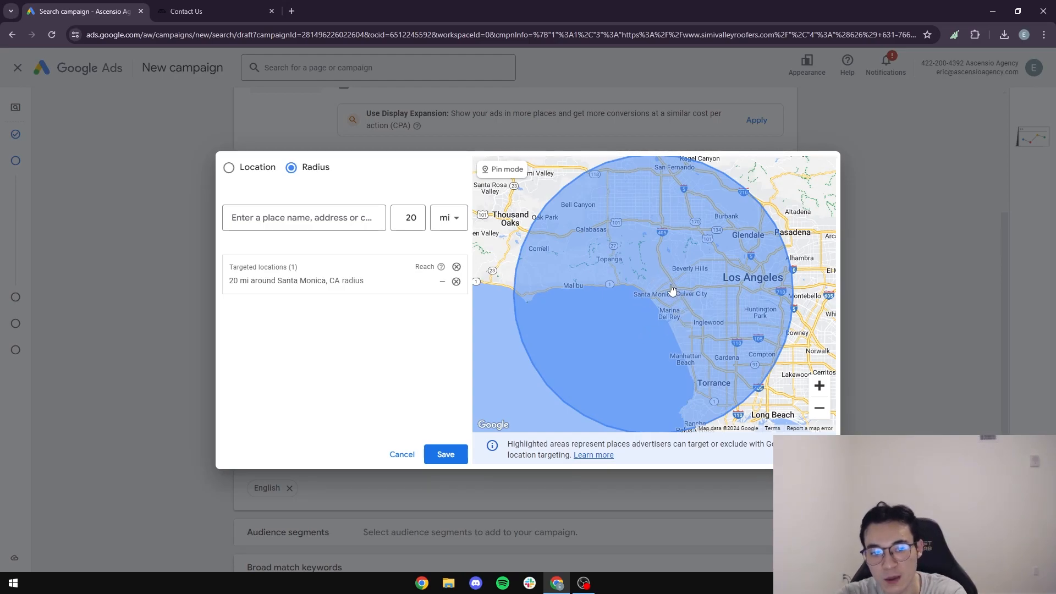
left_click(828, 390)
left_click_drag(742, 283, 687, 297)
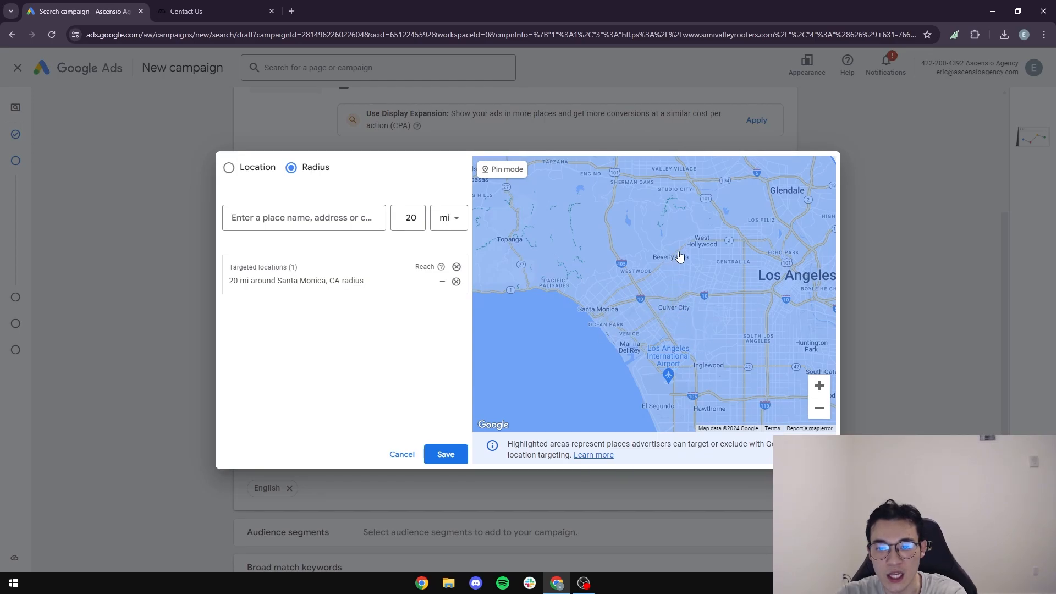
left_click_drag(759, 344, 672, 264)
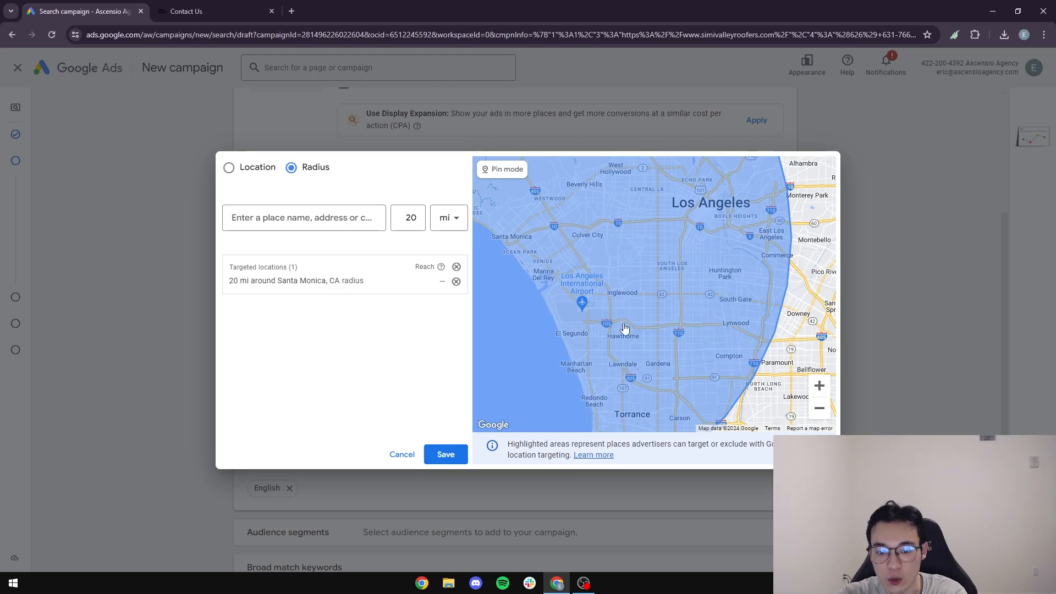
left_click_drag(563, 275, 568, 361)
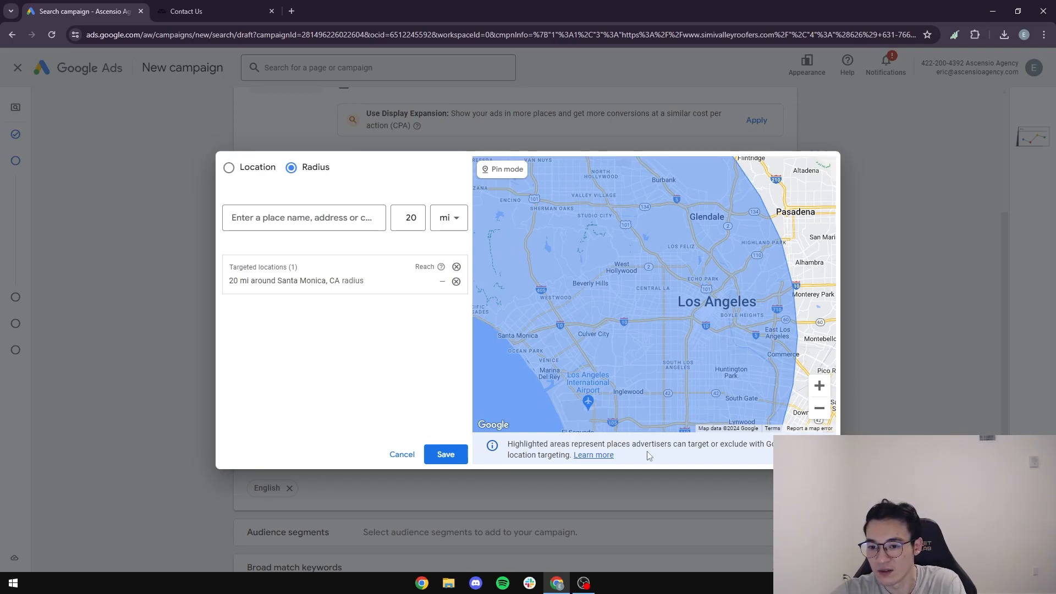
left_click(328, 220)
type("Anaheim")
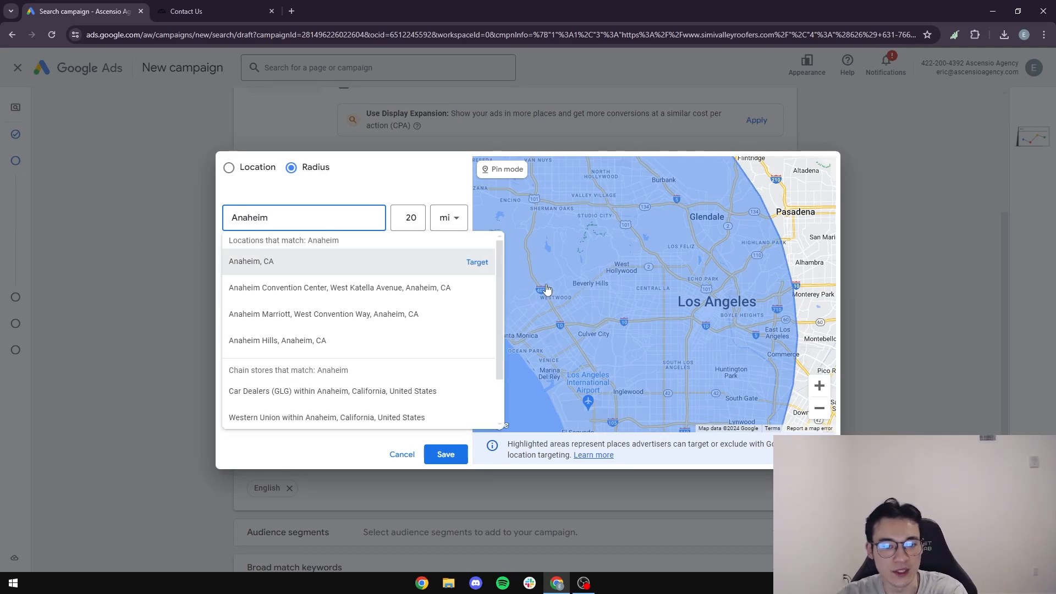
Add a 20 mi radius around Anaheim, CA, view it on the map, then remove it.
left_click(477, 262)
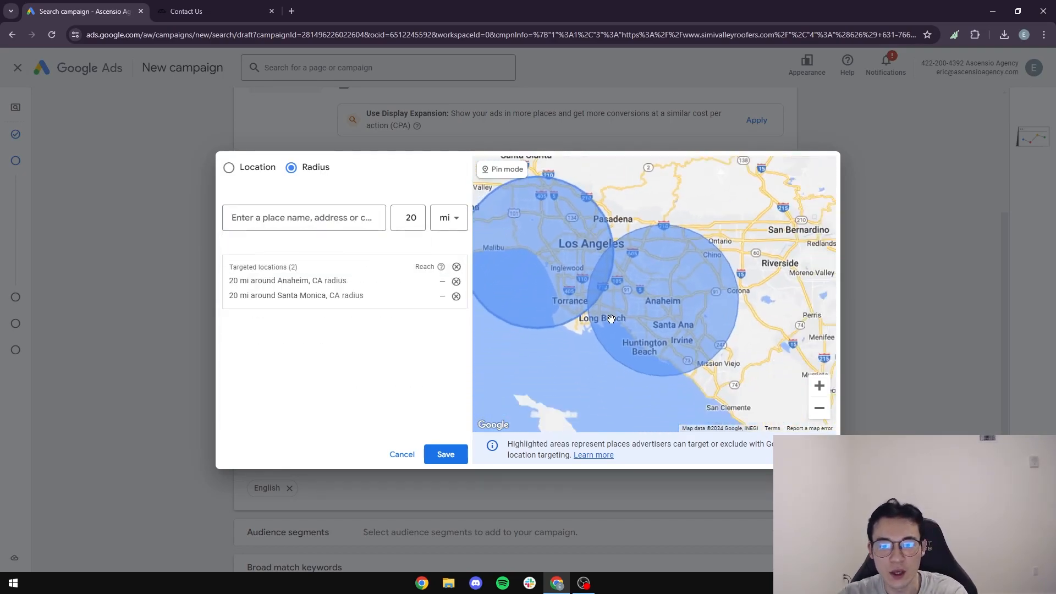
left_click(820, 388)
left_click(820, 388)
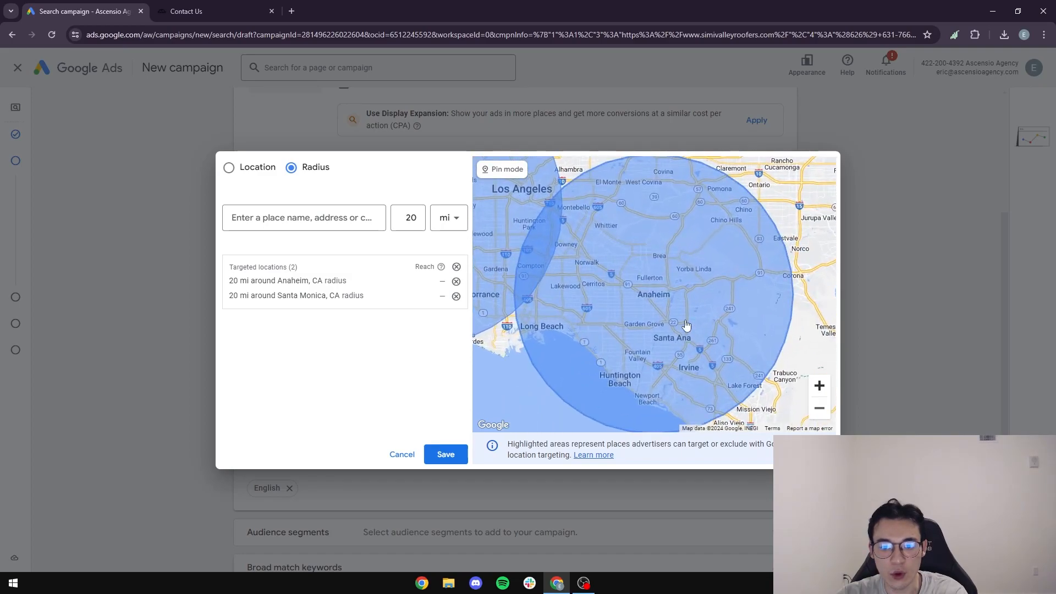
left_click(818, 390)
left_click(819, 387)
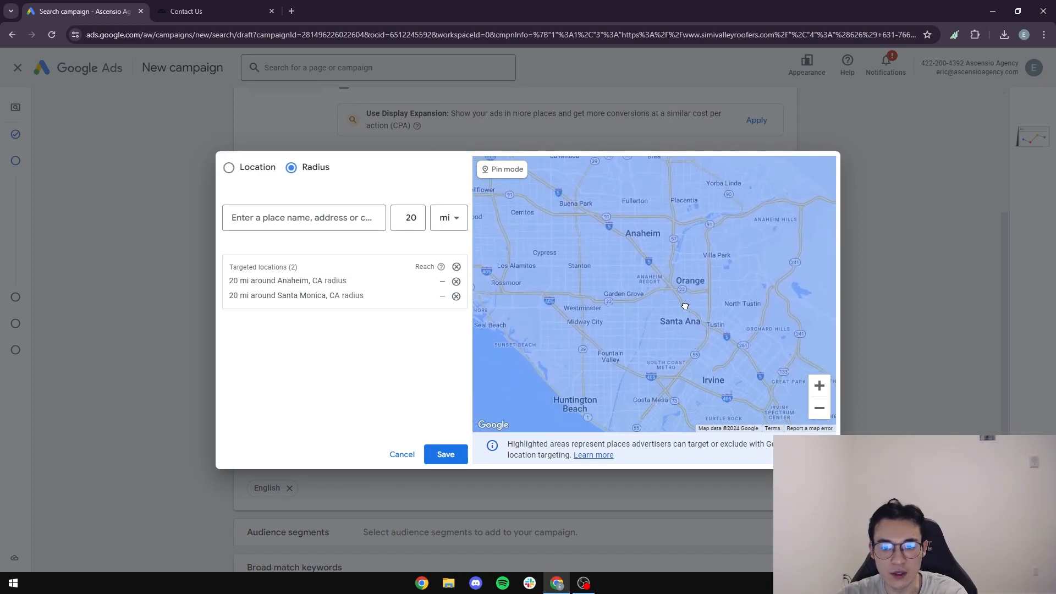
left_click_drag(658, 294, 663, 425)
left_click_drag(628, 315, 652, 346)
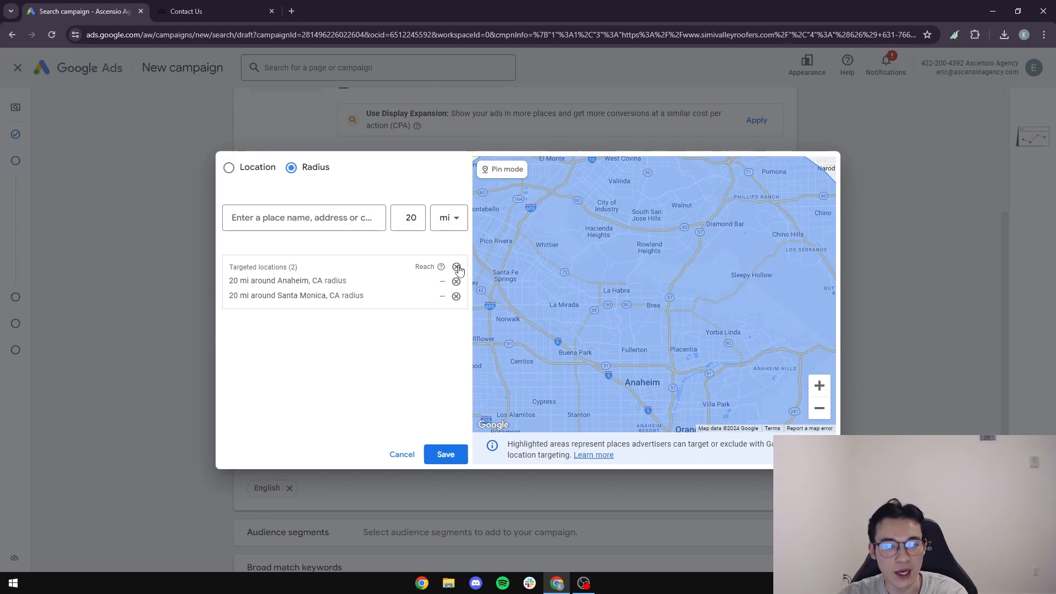
left_click(456, 282)
Target Anaheim city for comparison, remove it, and save only the Santa Monica radius.
left_click(257, 168)
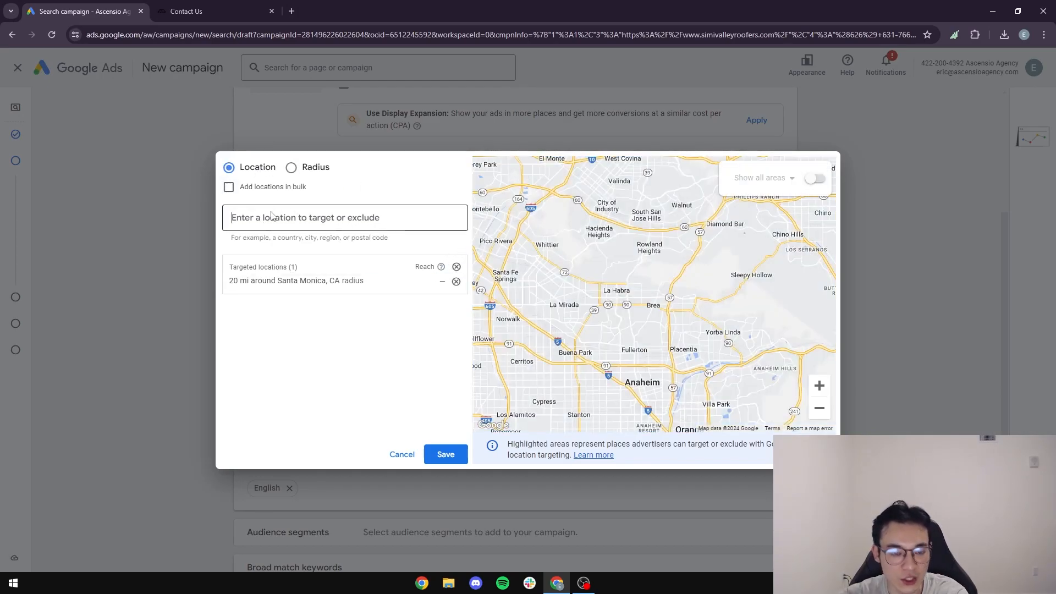
type("Anaheim")
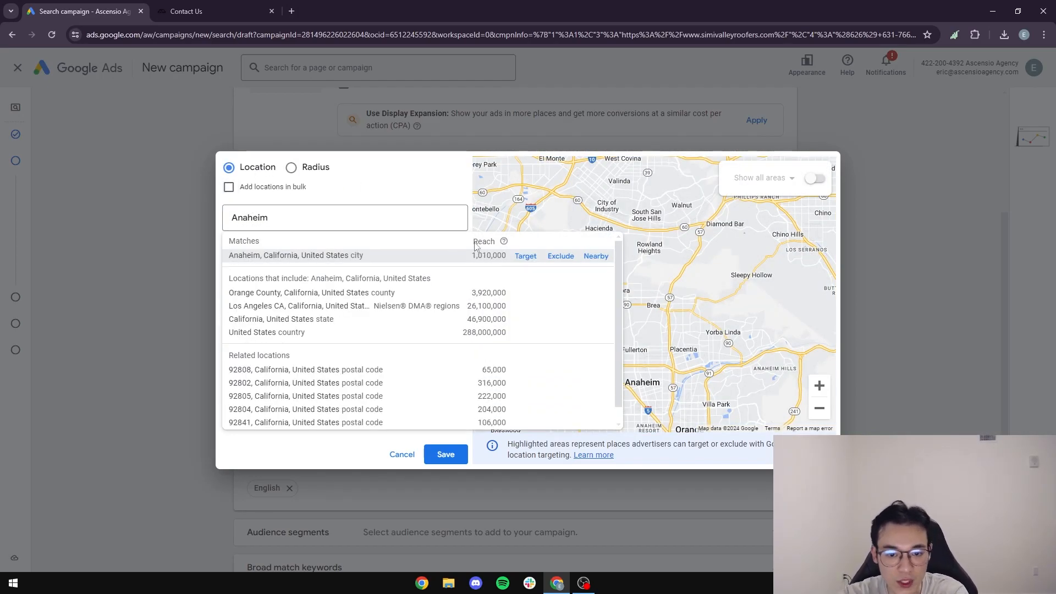
left_click(526, 257)
left_click_drag(555, 341, 668, 363)
left_click(819, 386)
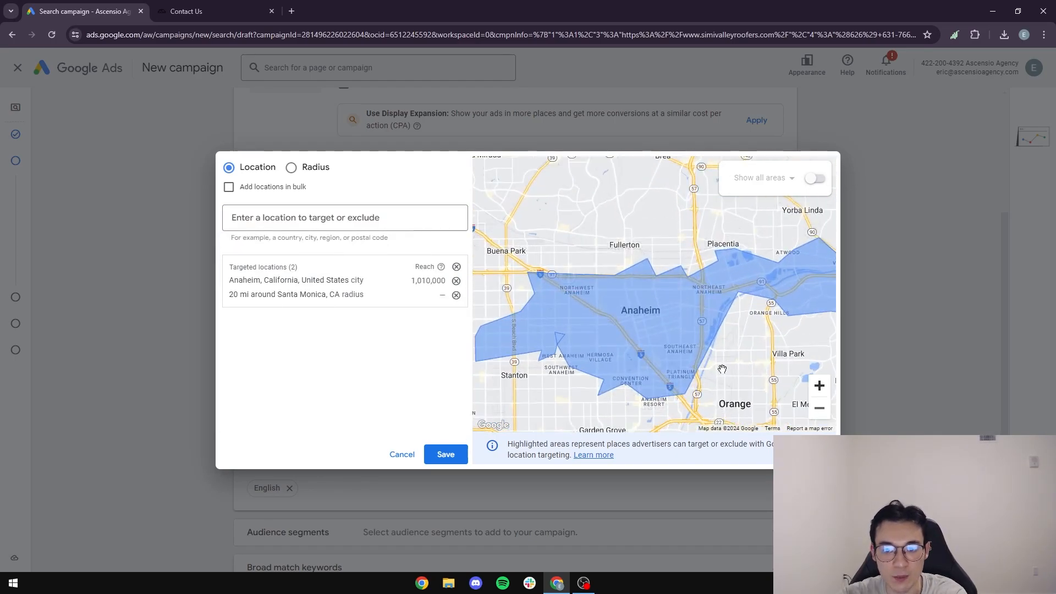
left_click_drag(583, 385, 596, 295)
left_click_drag(648, 388, 681, 333)
left_click_drag(611, 267, 600, 417)
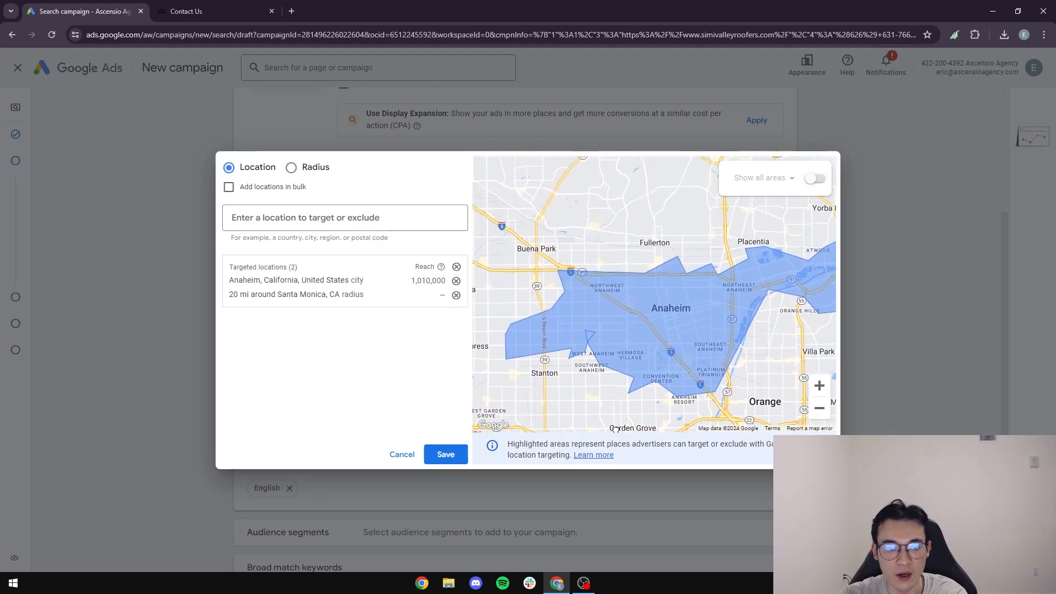
left_click(457, 281)
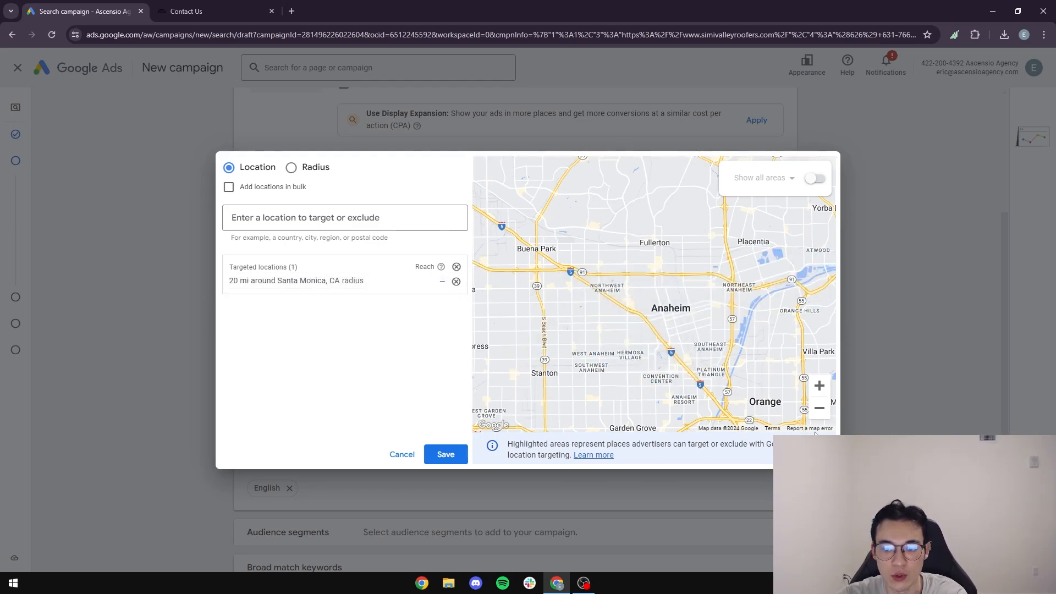
left_click(445, 455)
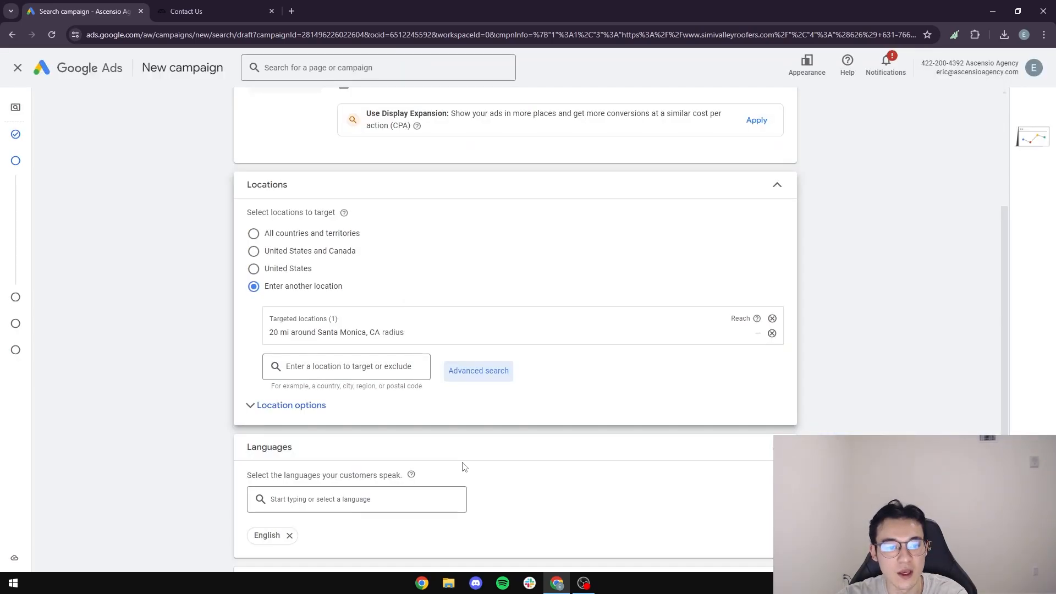
Set location options to Presence: people in or regularly in your targeted locations.
left_click(278, 407)
scroll(208, 407, "down", 1)
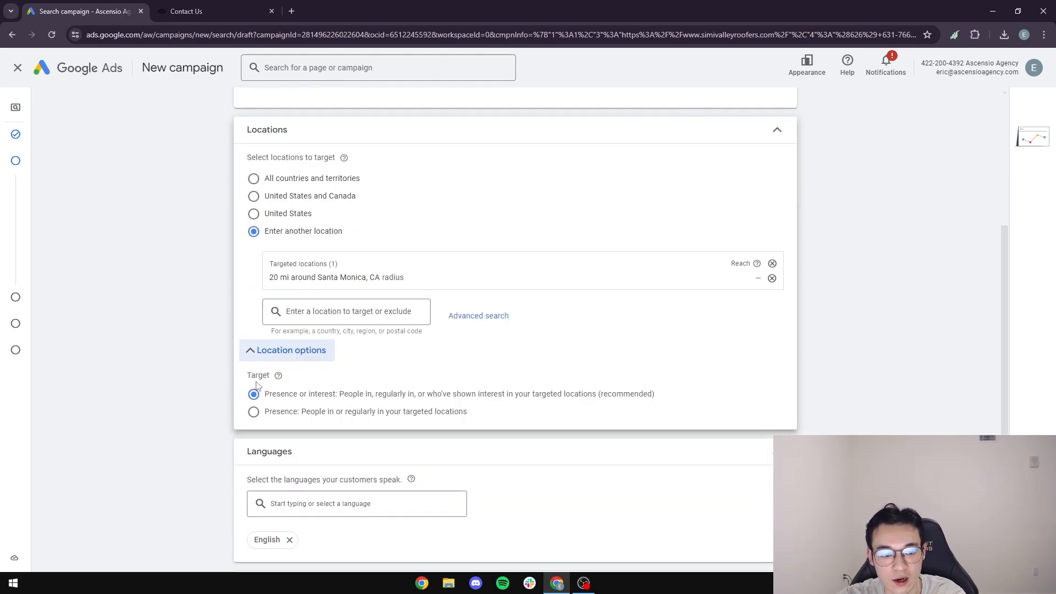
left_click(255, 412)
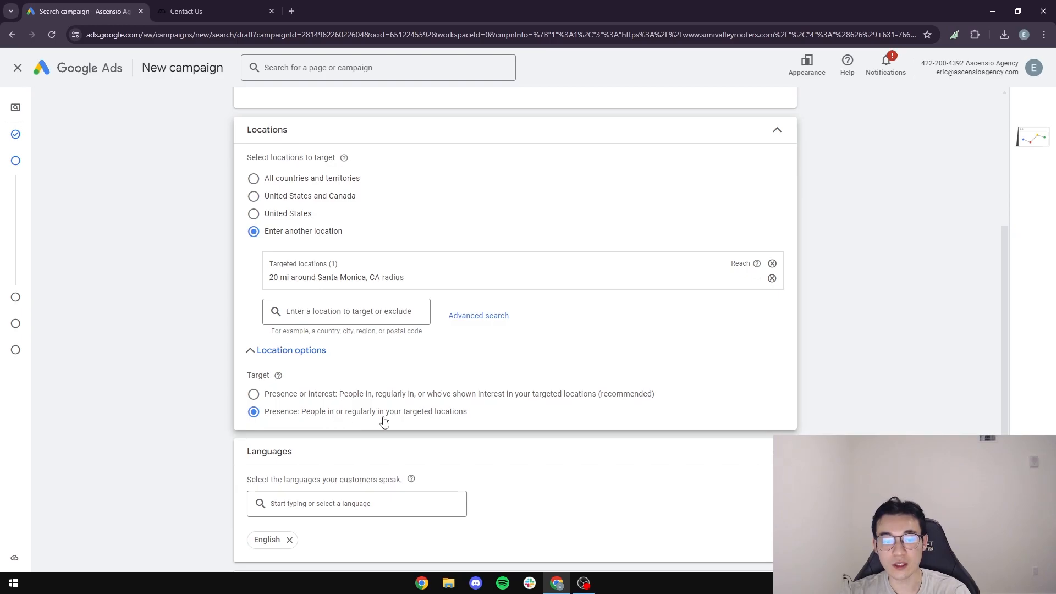
scroll(471, 421, "down", 4)
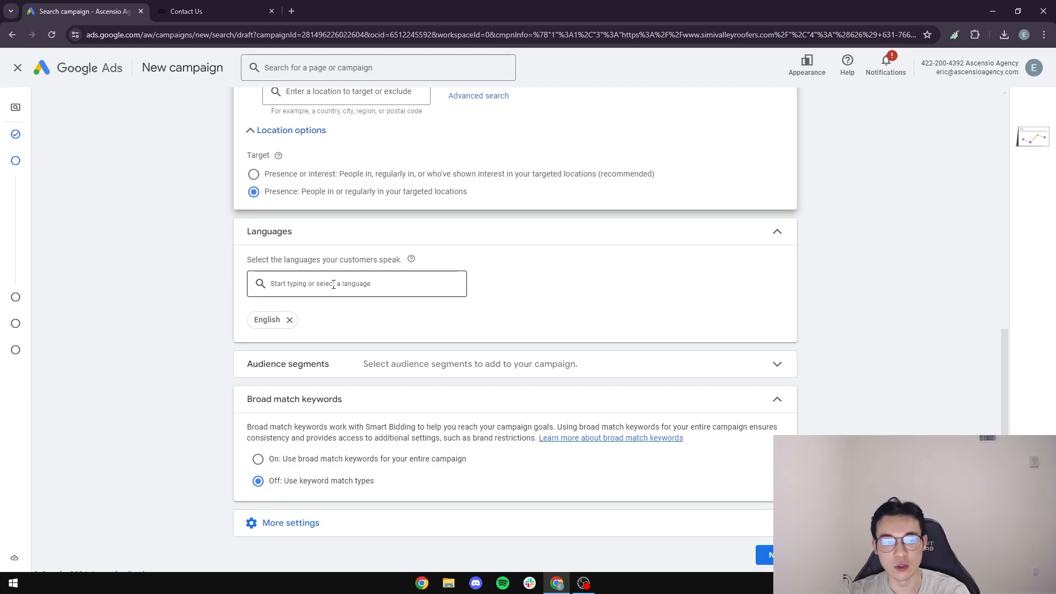
scroll(363, 302, "down", 1)
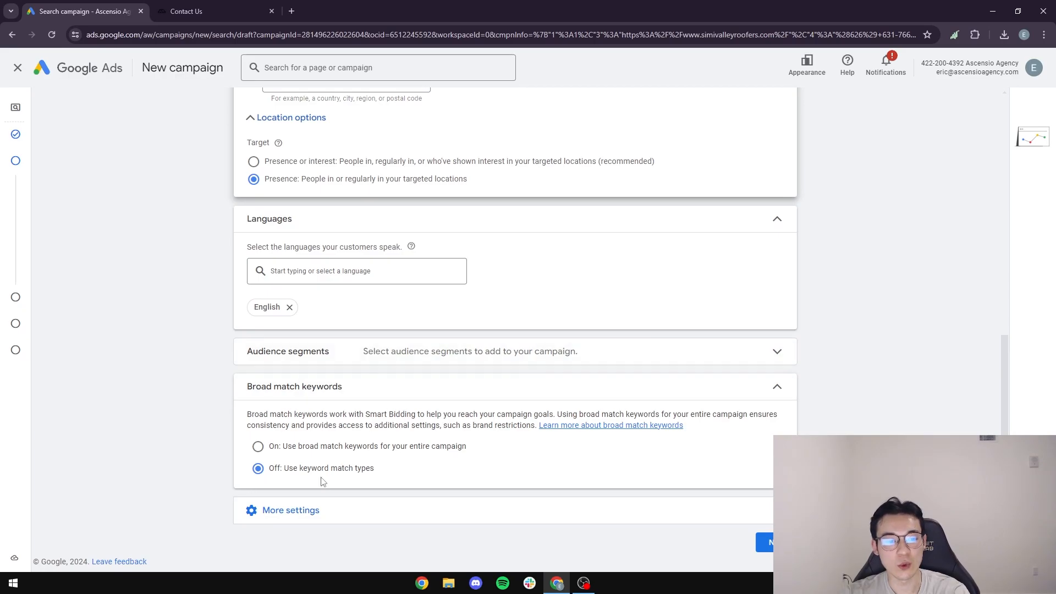
Move to Keywords and ads and choose to write Ad group 1's keywords yourself.
left_click(766, 542)
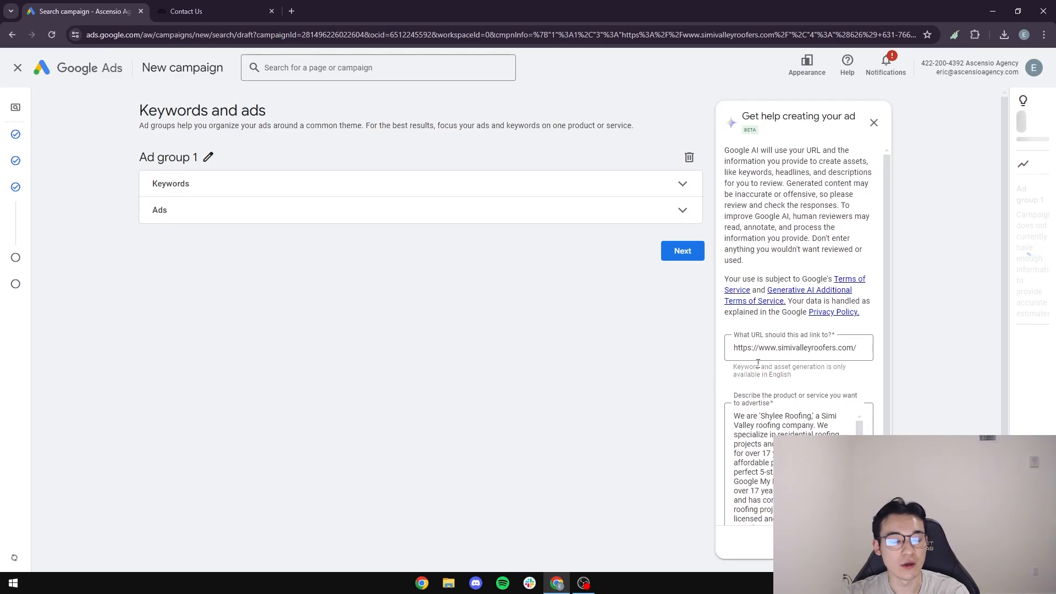
left_click(680, 187)
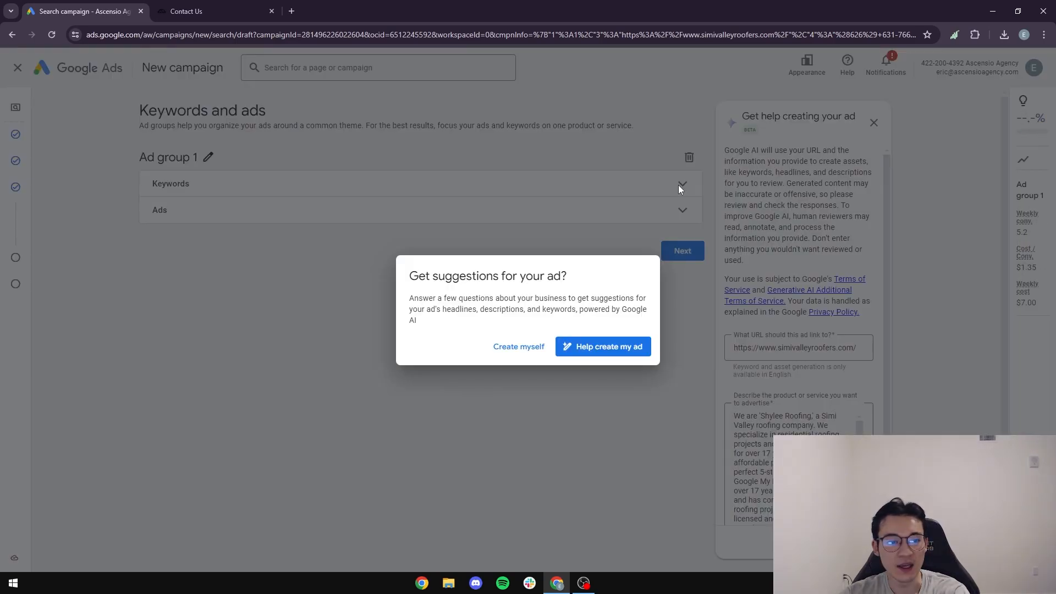
left_click(519, 347)
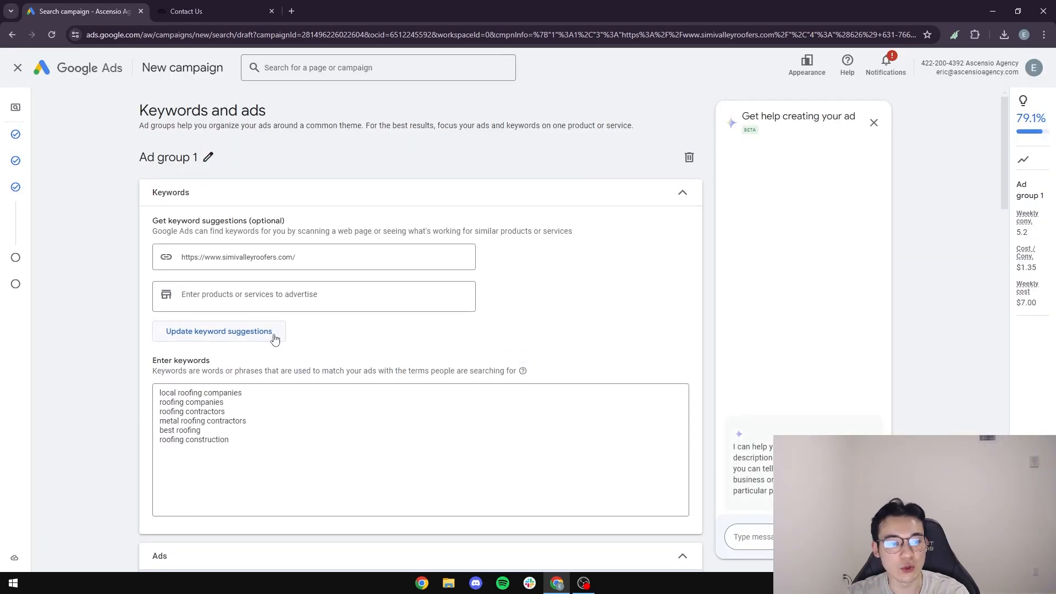
scroll(275, 339, "down", 2)
scroll(269, 337, "up", 1)
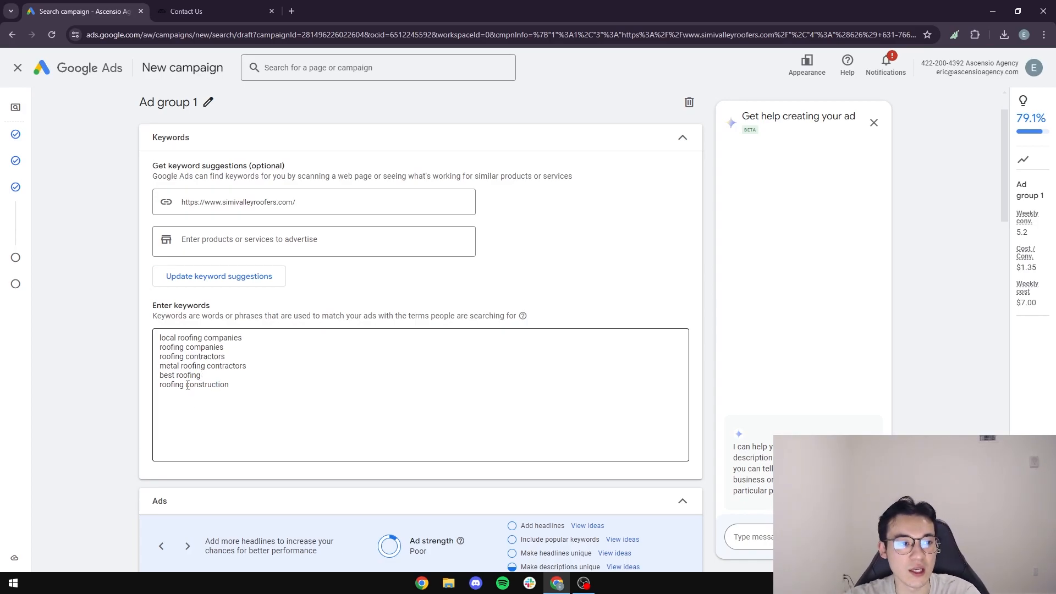
left_click_drag(241, 395, 159, 337)
scroll(253, 352, "down", 1)
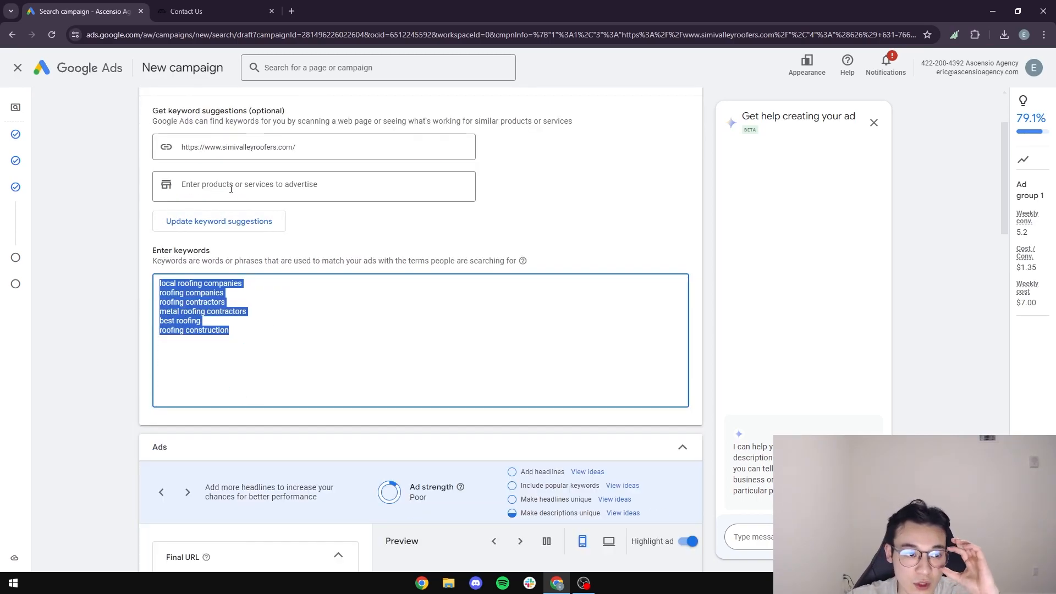
Open a new browser tab on the Google homepage.
left_click(292, 12)
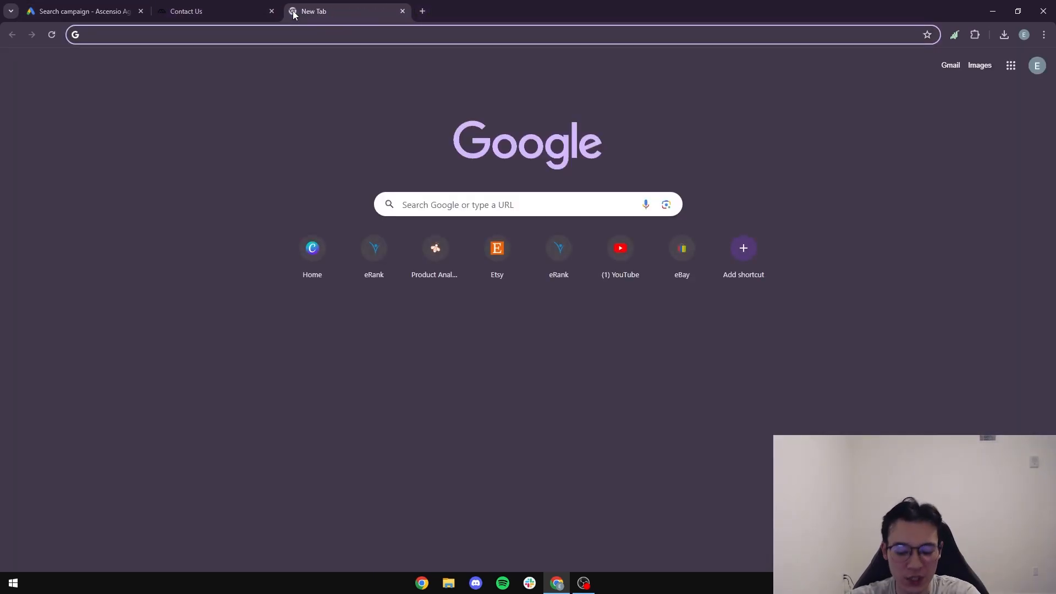
type("google")
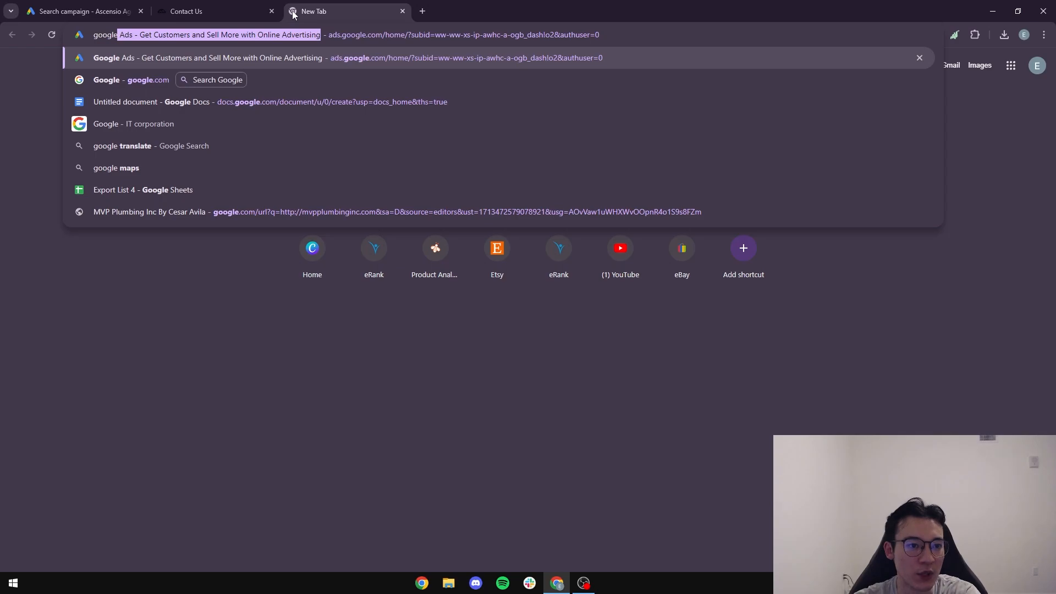
key("Delete")
key("Return")
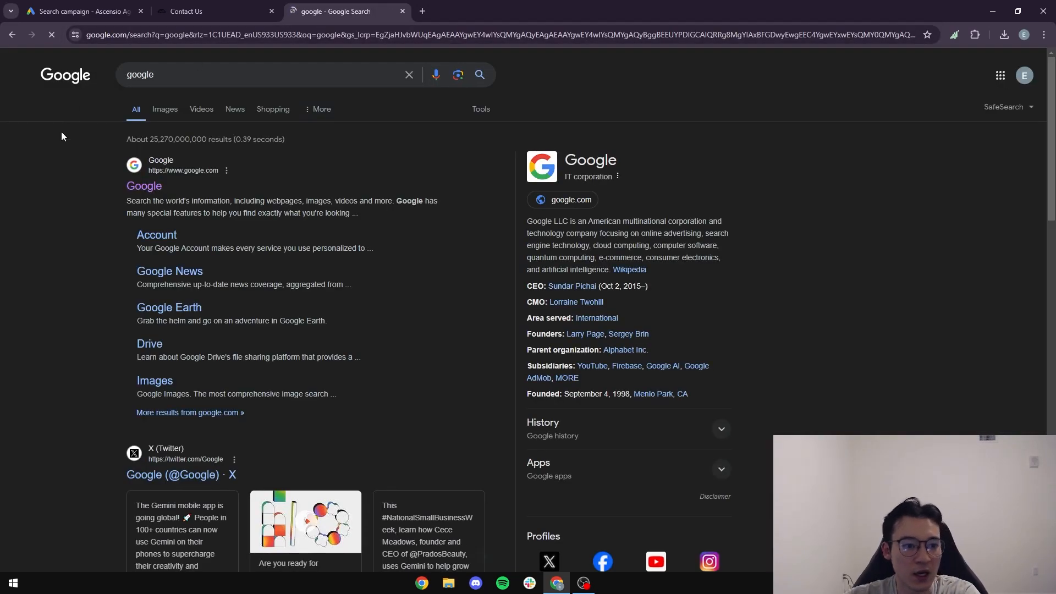
left_click(155, 189)
left_click(436, 269)
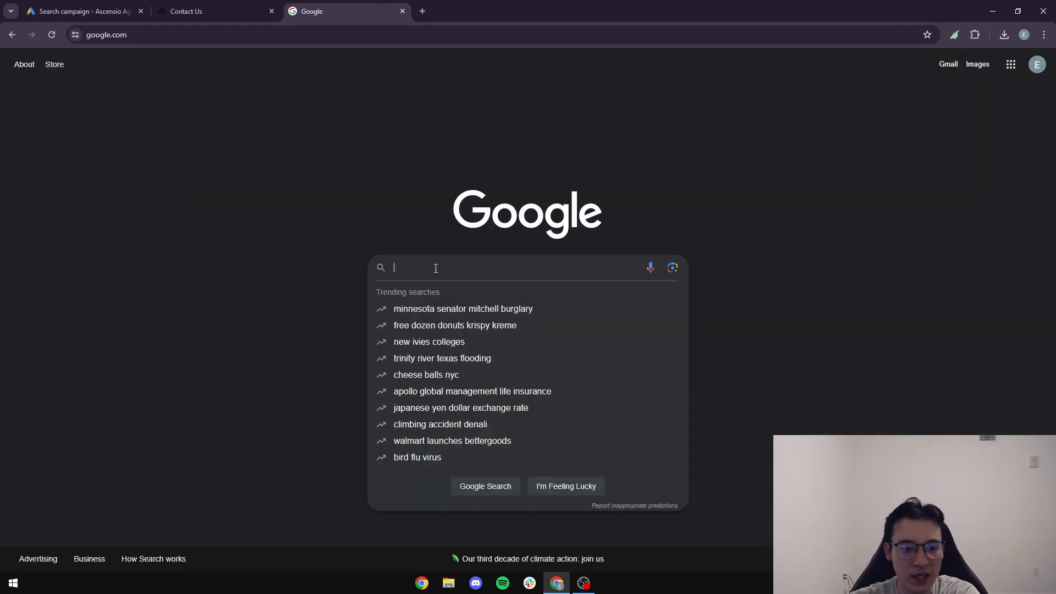
Search Google for 'best local roofing near me' and review the sponsored Santa Monica roofer ads.
type("best")
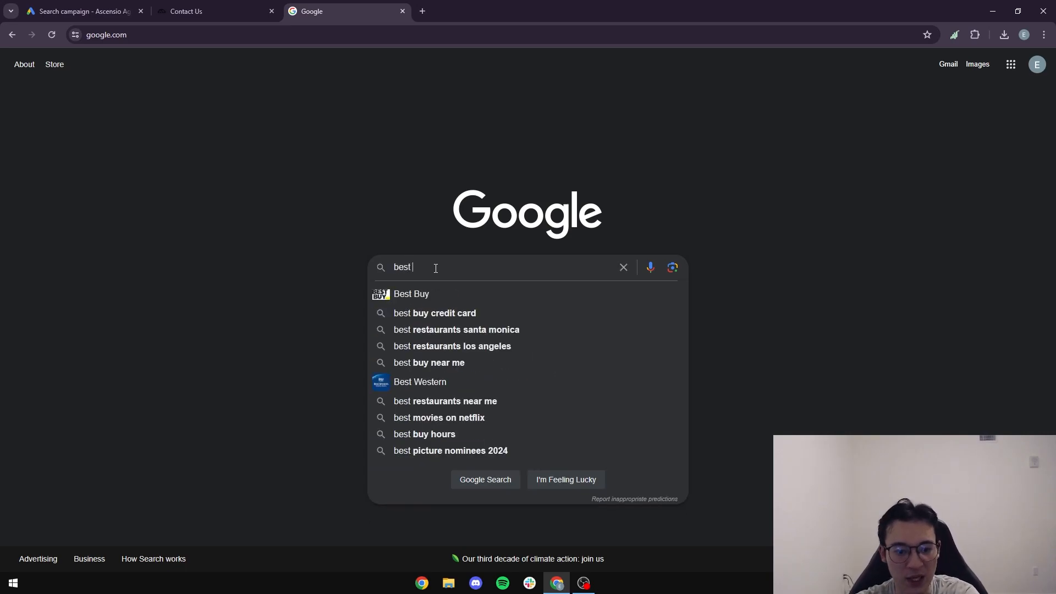
type(" local roofer m")
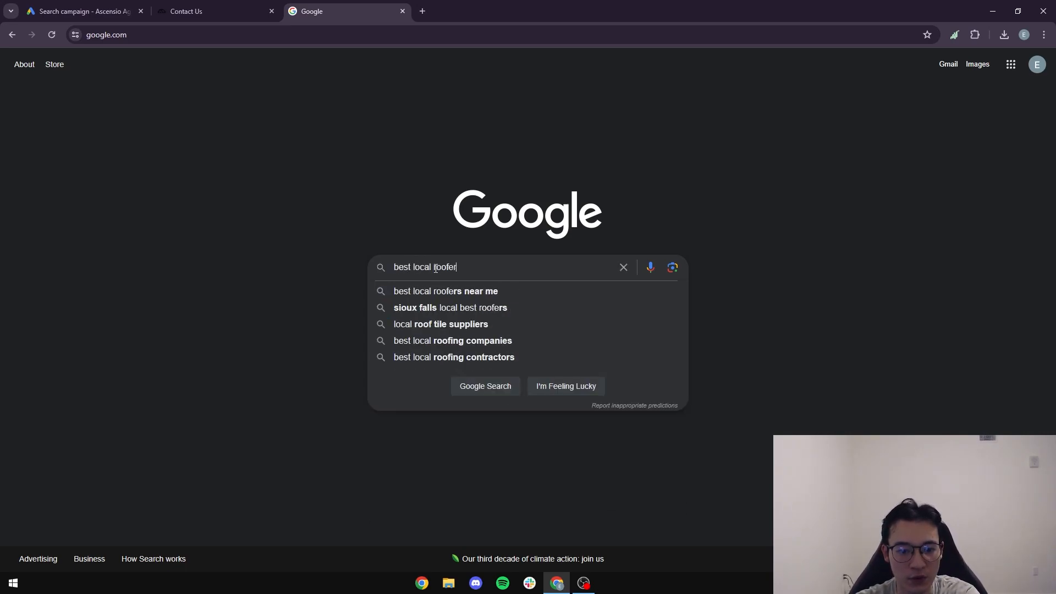
key("BackSpace")
key("BackSpace")
key("BackSpace")
type("company near m")
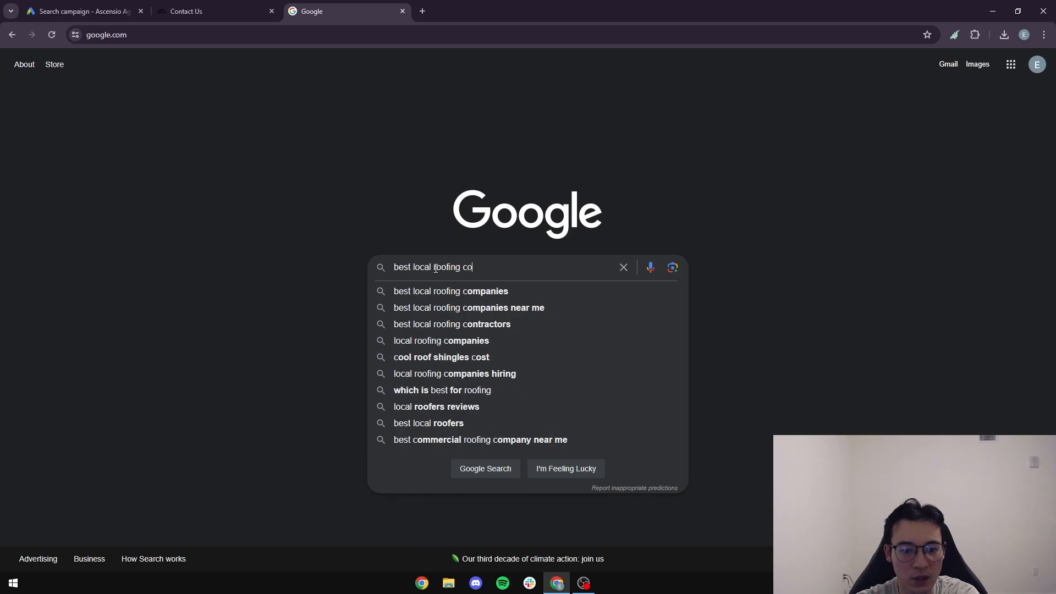
key("BackSpace")
key("BackSpace")
key("BackSpace")
key("BackSpace")
key("BackSpace")
key("BackSpace")
key("BackSpace")
key("BackSpace")
key("BackSpace")
key("BackSpace")
key("BackSpace")
key("BackSpace")
key("BackSpace")
key("BackSpace")
type("near me")
key("Return")
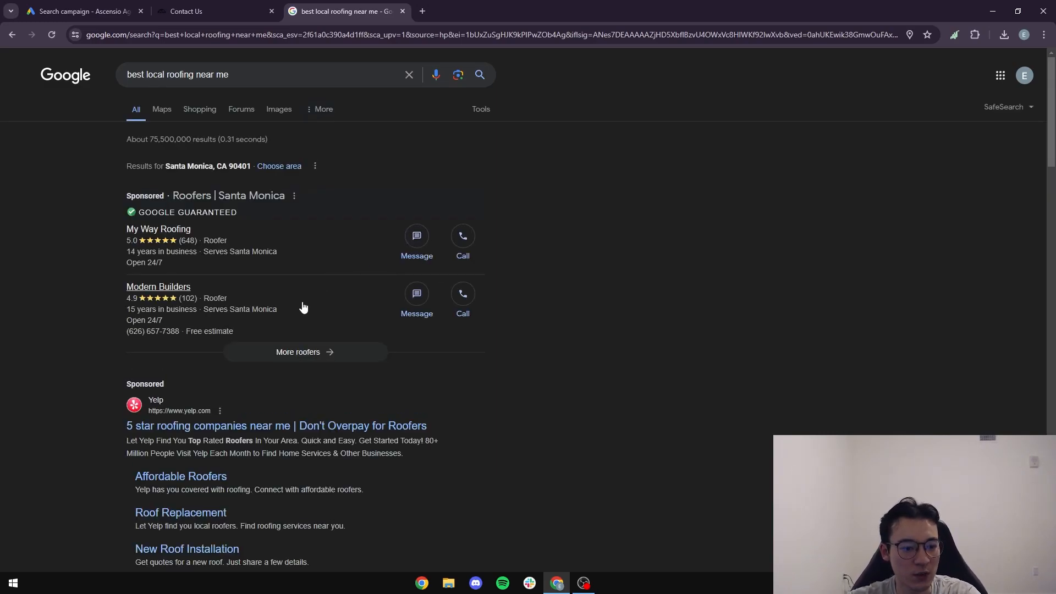
scroll(306, 294, "down", 5)
scroll(306, 294, "up", 5)
left_click_drag(239, 74, 152, 65)
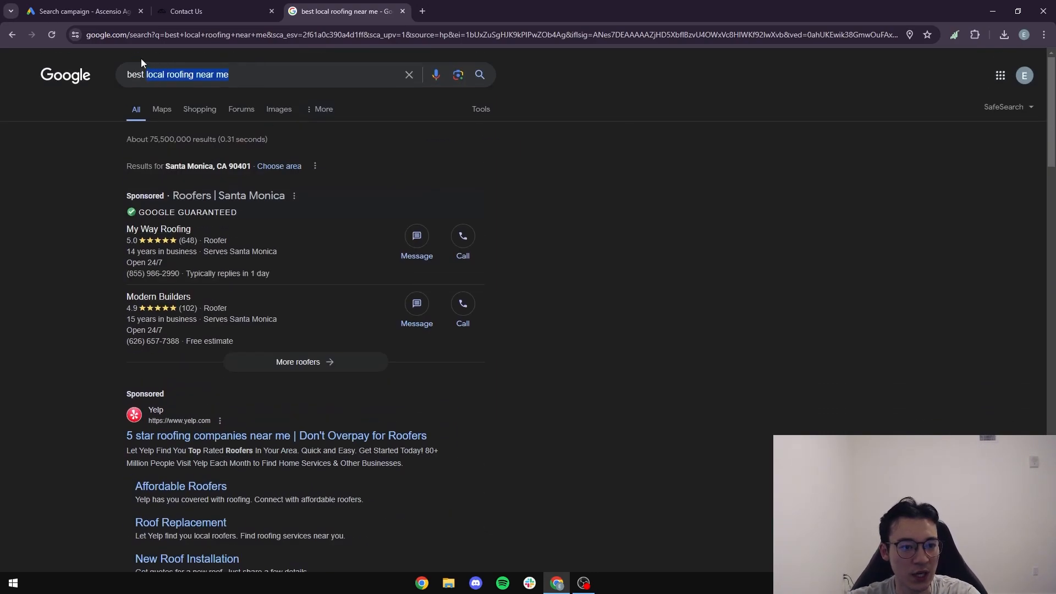
Add 'best local roofing near me', 'best roofing near me' and a 'near me' variant to the keywords.
left_click(91, 12)
left_click(272, 341)
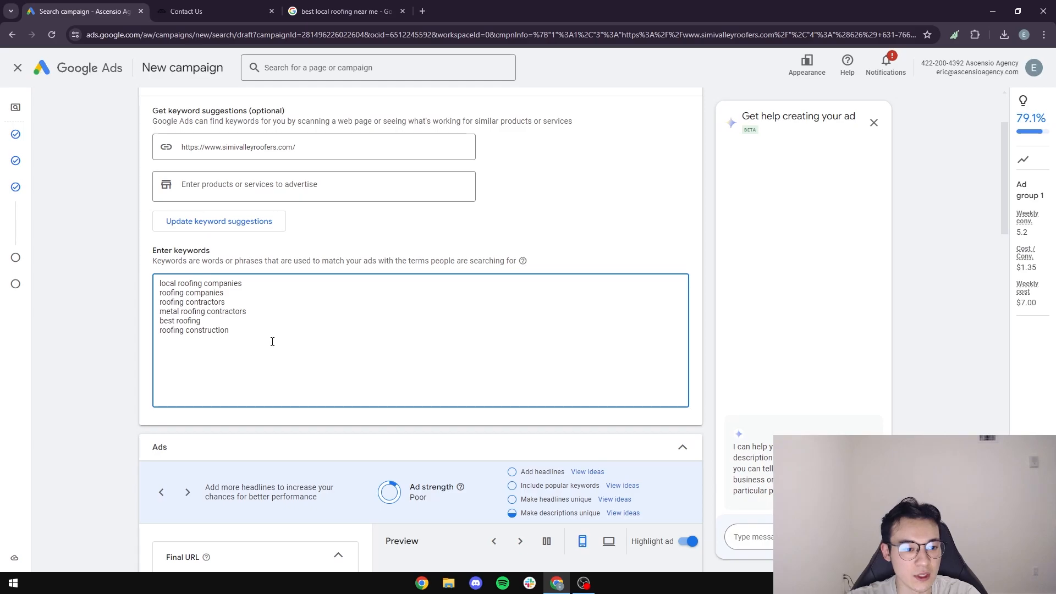
key("Return")
type("best local roofing near me")
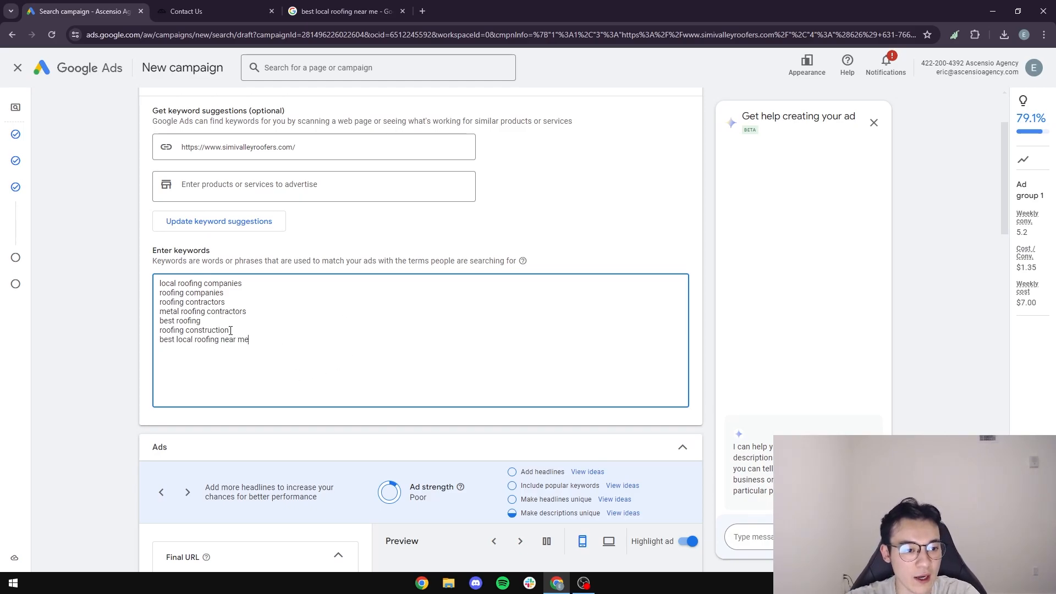
left_click_drag(267, 323, 171, 324)
left_click_drag(224, 293, 226, 284)
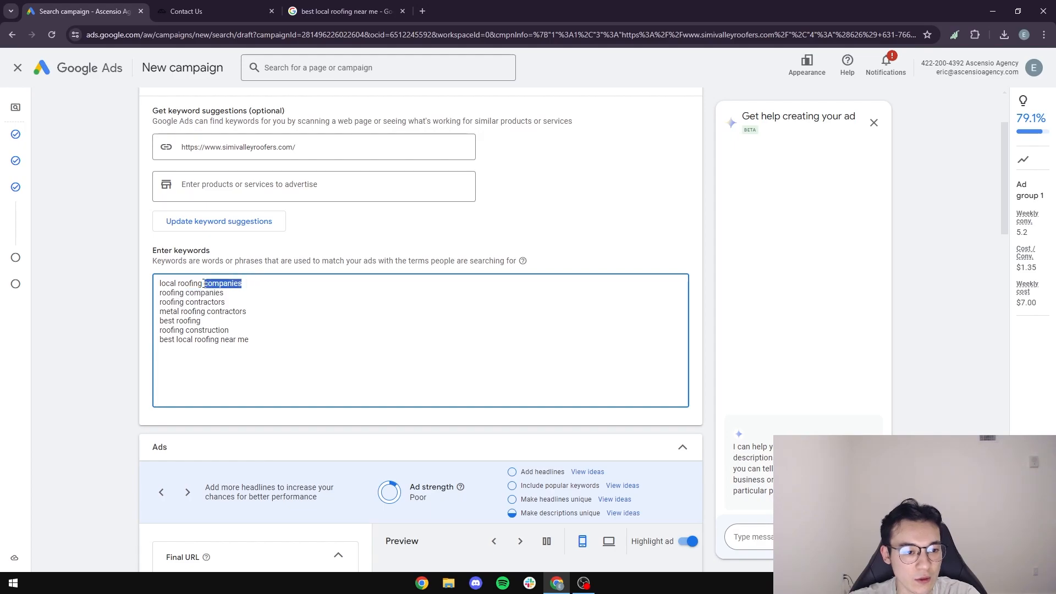
type("near me")
key("Return")
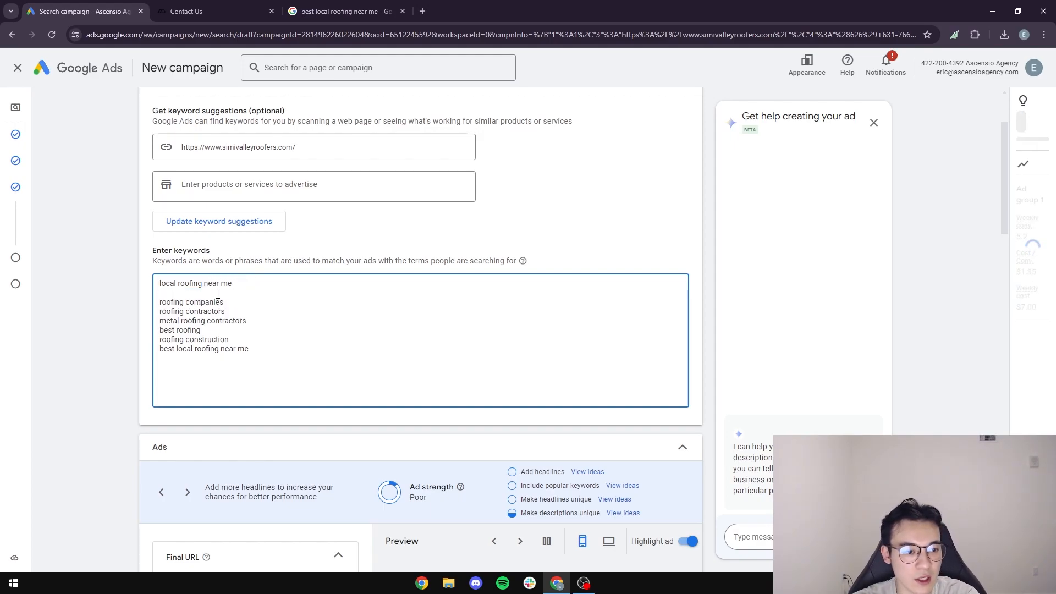
type("best roofing near")
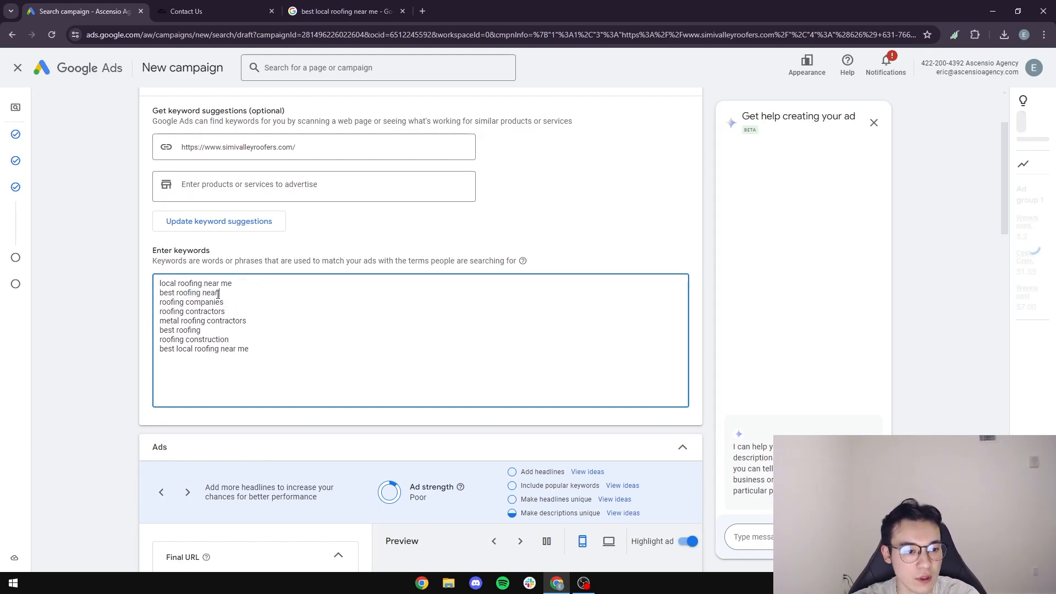
type(" me")
key("Return")
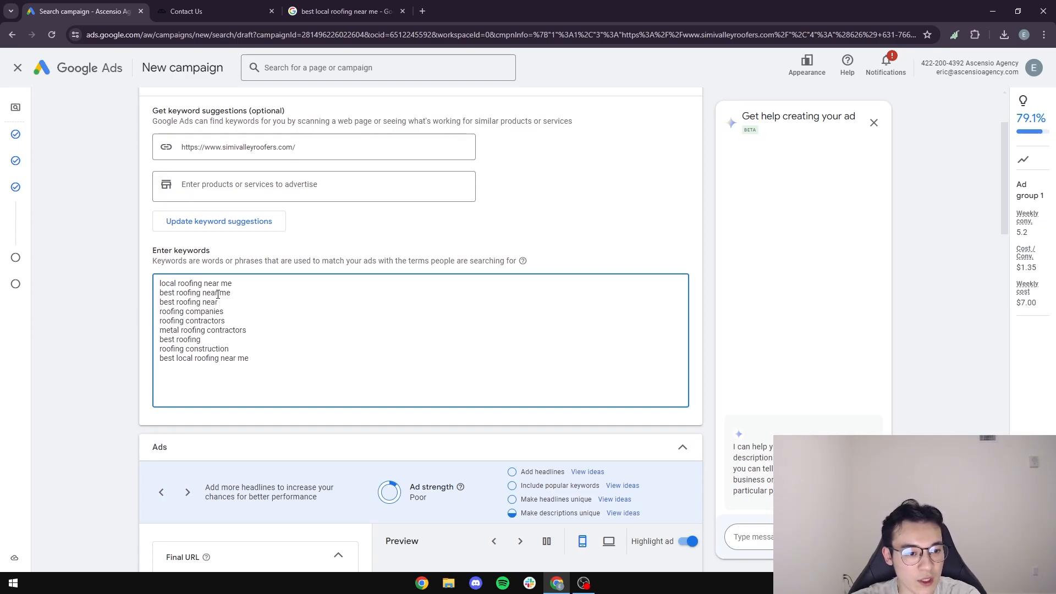
Cancel the keyword suggestion update so the current keywords are kept.
scroll(218, 294, "down", 2)
scroll(286, 291, "up", 4)
left_click(210, 339)
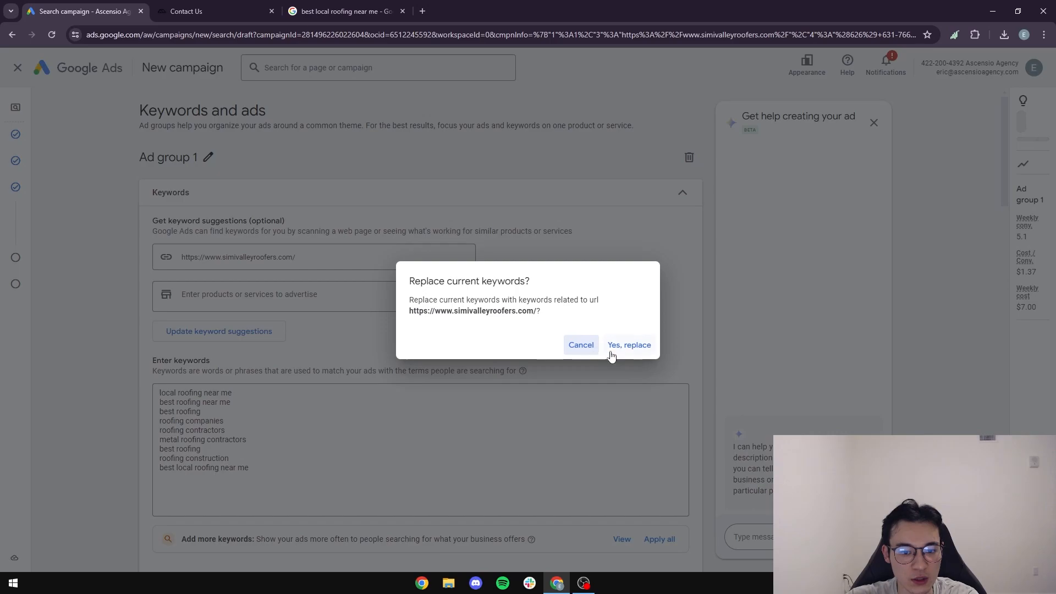
left_click(581, 344)
scroll(275, 366, "down", 2)
left_click(278, 366)
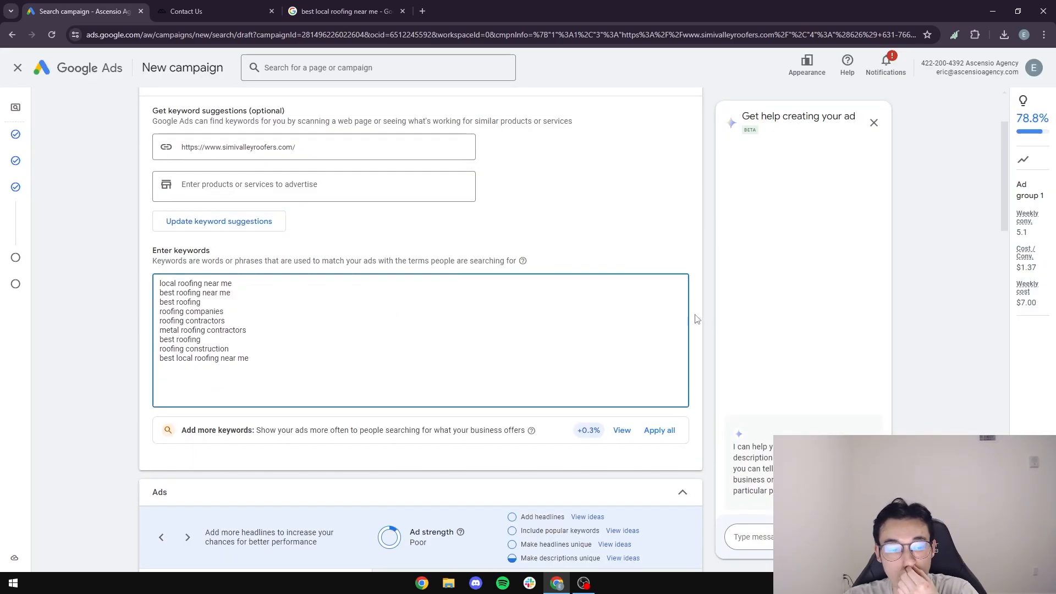
Delete roofing construction, roofing contractors and best roofing, along with the leftover blank lines.
left_click_drag(229, 349, 144, 345)
key("BackSpace")
key("BackSpace")
key("BackSpace")
left_click_drag(226, 321, 158, 320)
key("BackSpace")
key("BackSpace")
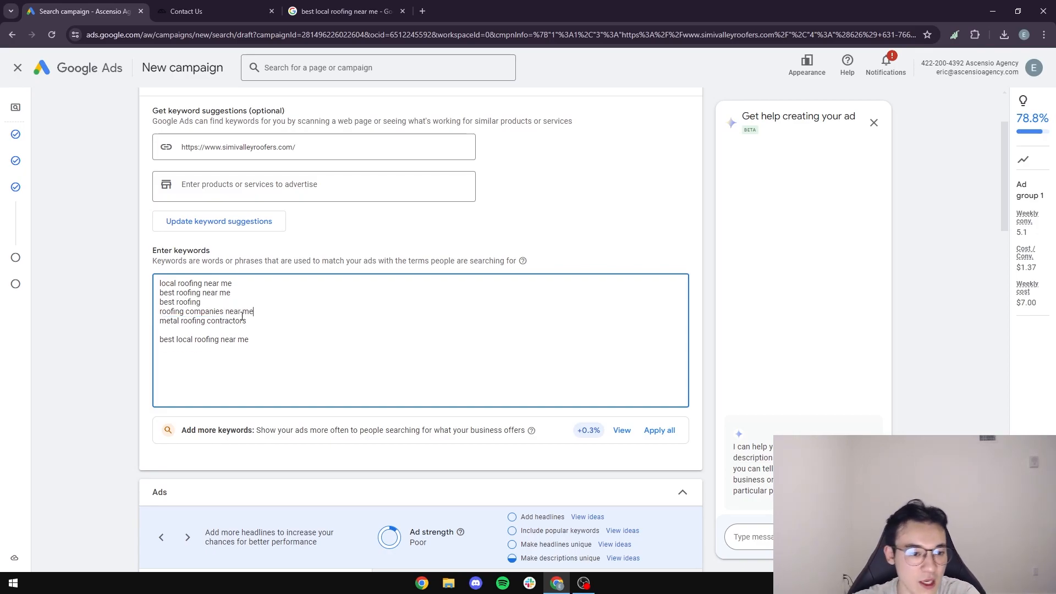
left_click_drag(226, 301, 132, 303)
key("BackSpace")
left_click(209, 331)
key("BackSpace")
left_click(185, 302)
key("BackSpace")
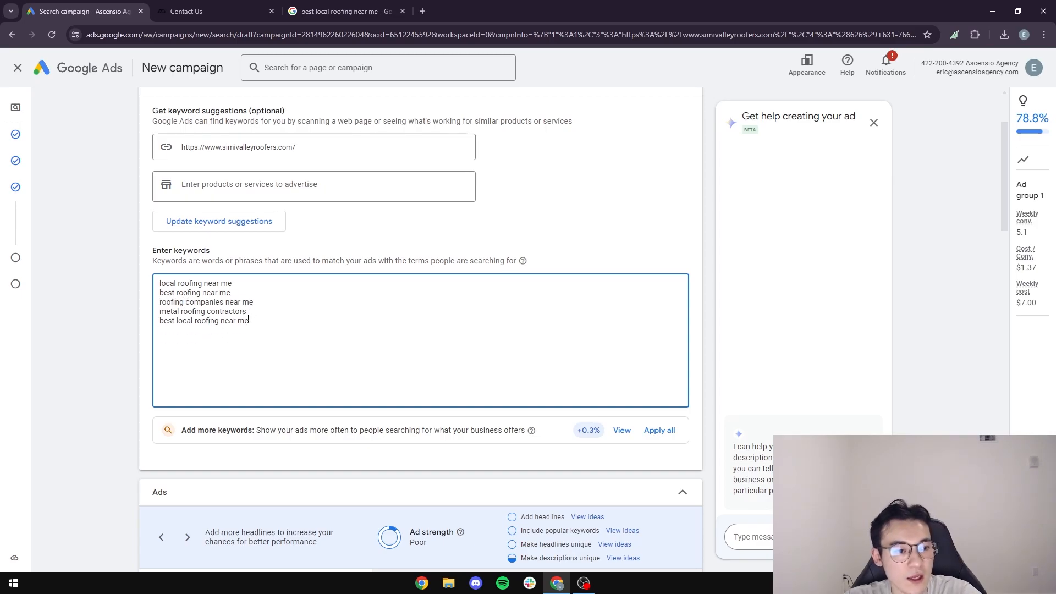
right_click(95, 71)
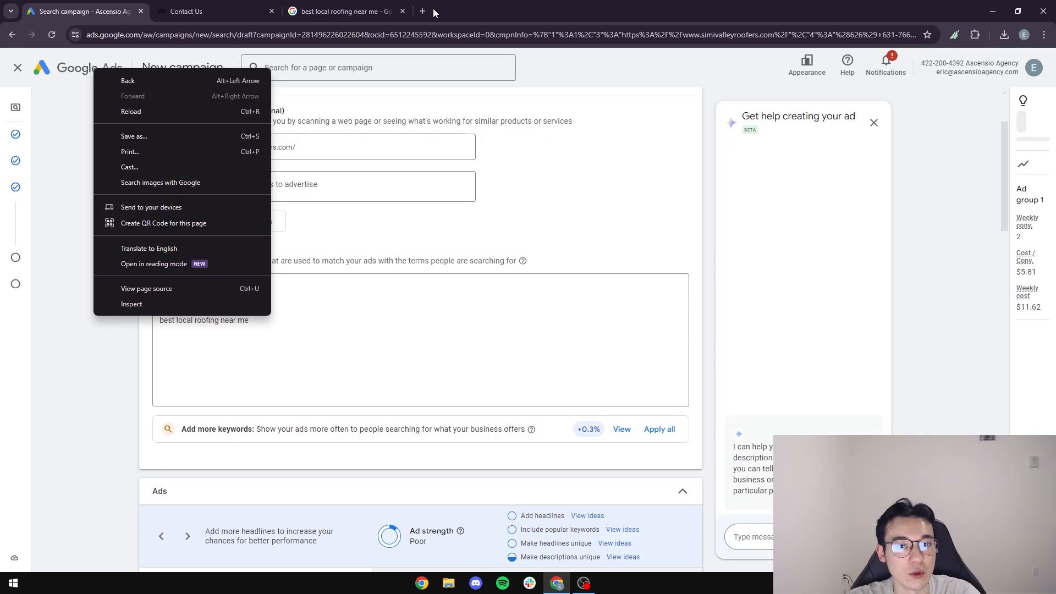
Open Google Ads in a new tab, choose the second account, and hide the billing banner.
left_click(424, 11)
type("google ads")
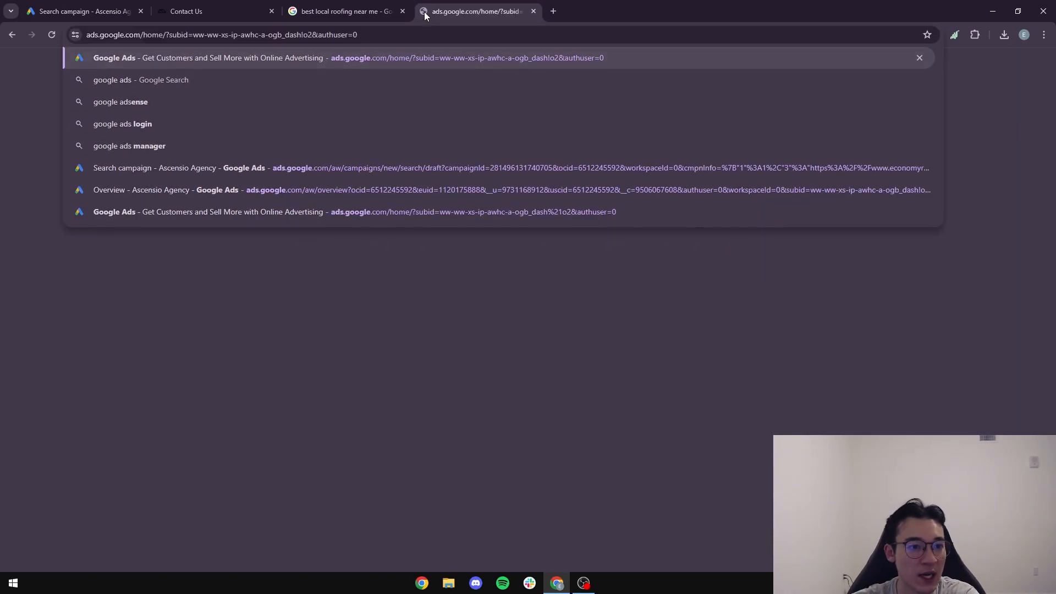
key("Return")
left_click(474, 475)
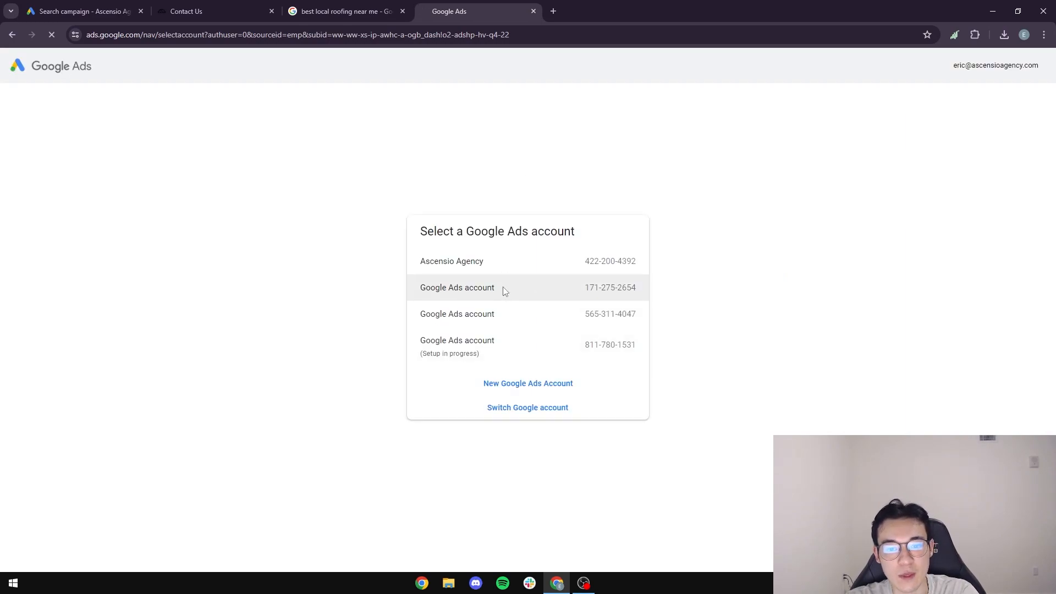
left_click(505, 289)
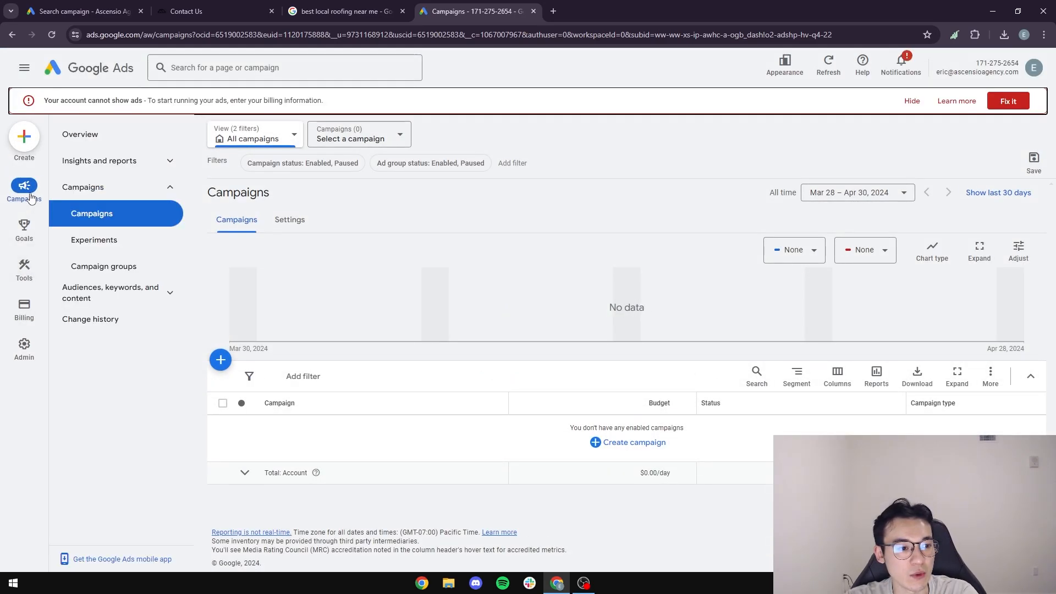
left_click(912, 100)
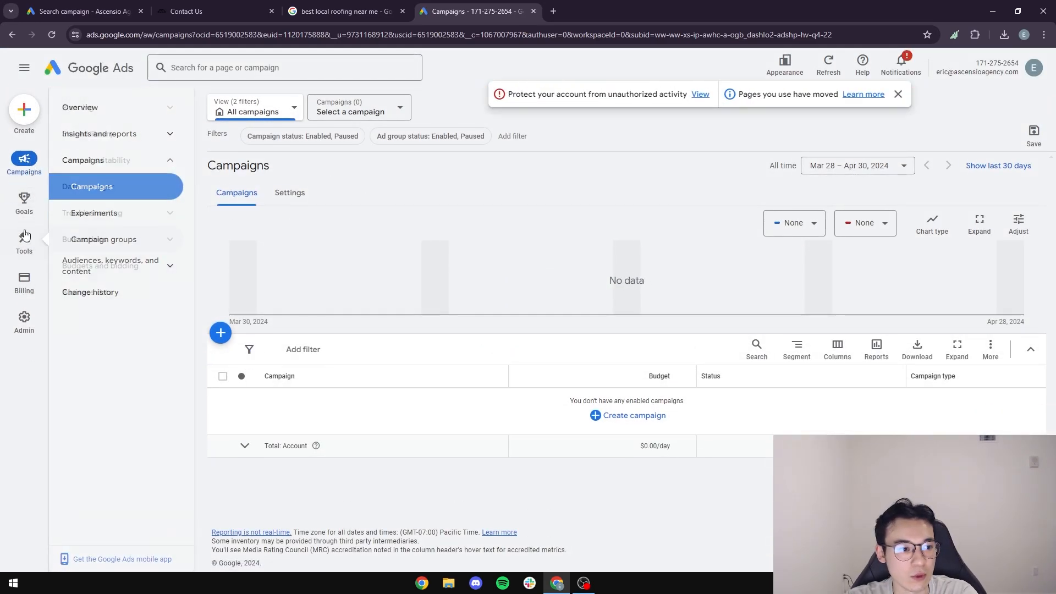
Get Keyword Planner ideas for local roofing near me, best roofer near me and roofer near me.
mouse_move(25, 242)
left_click(88, 107)
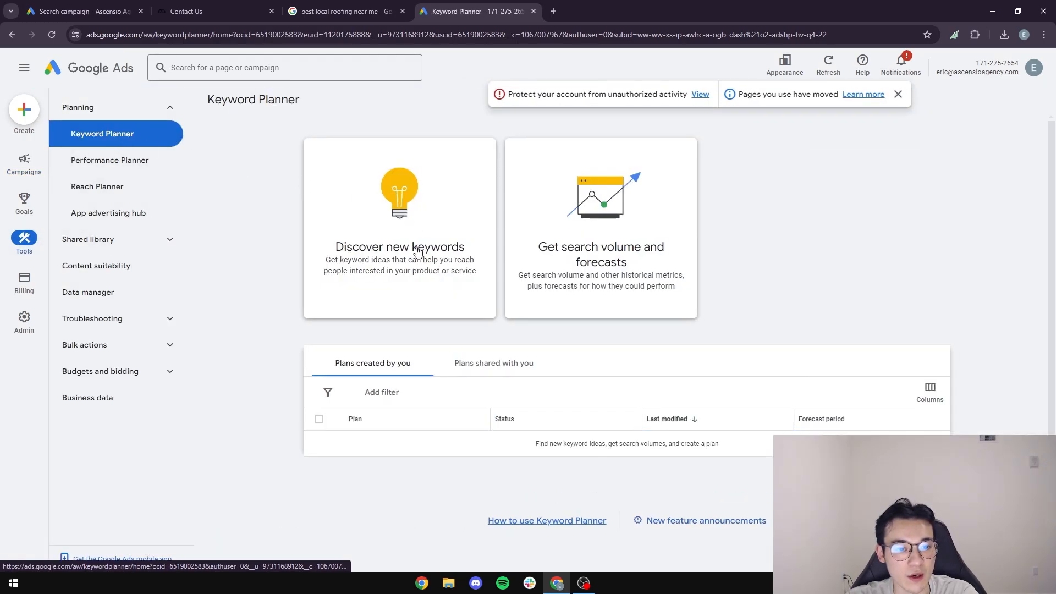
left_click(461, 236)
type("local roofing")
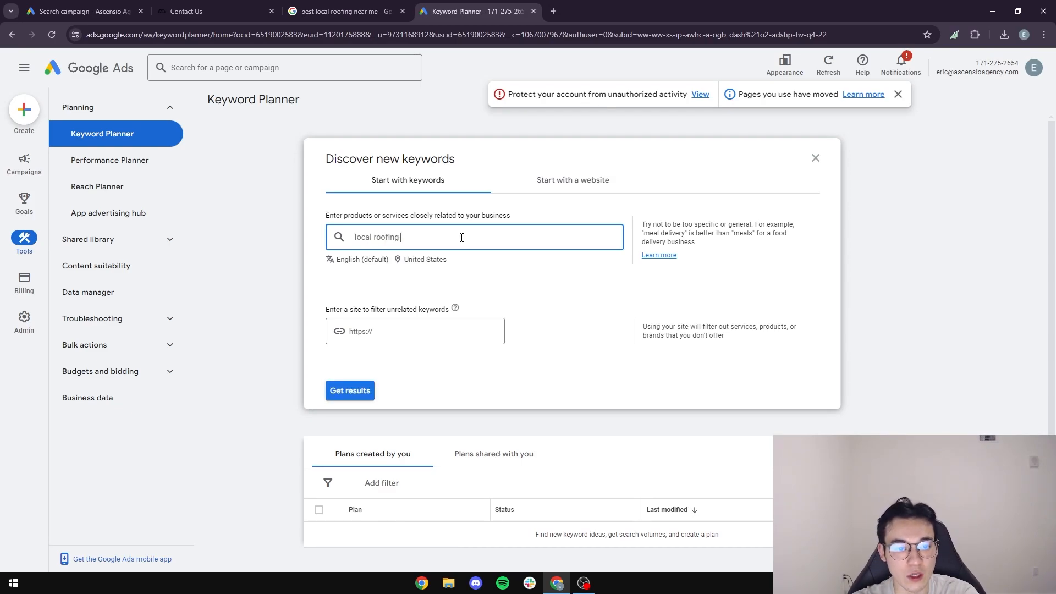
type(" near me")
key("Return")
type("best roofer near me")
key("Return")
type("roo")
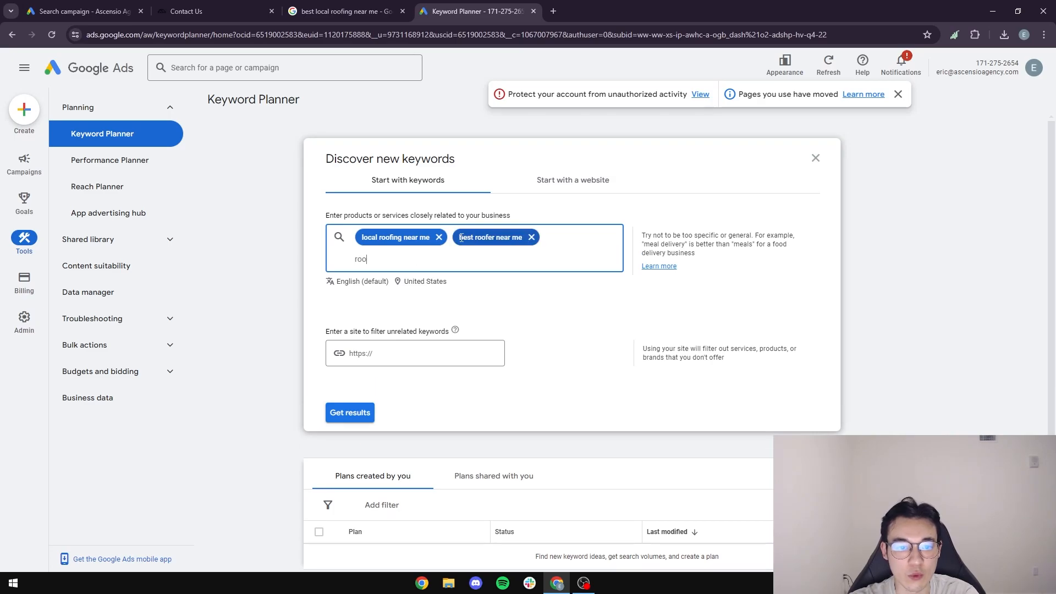
type("fer near me")
key("Return")
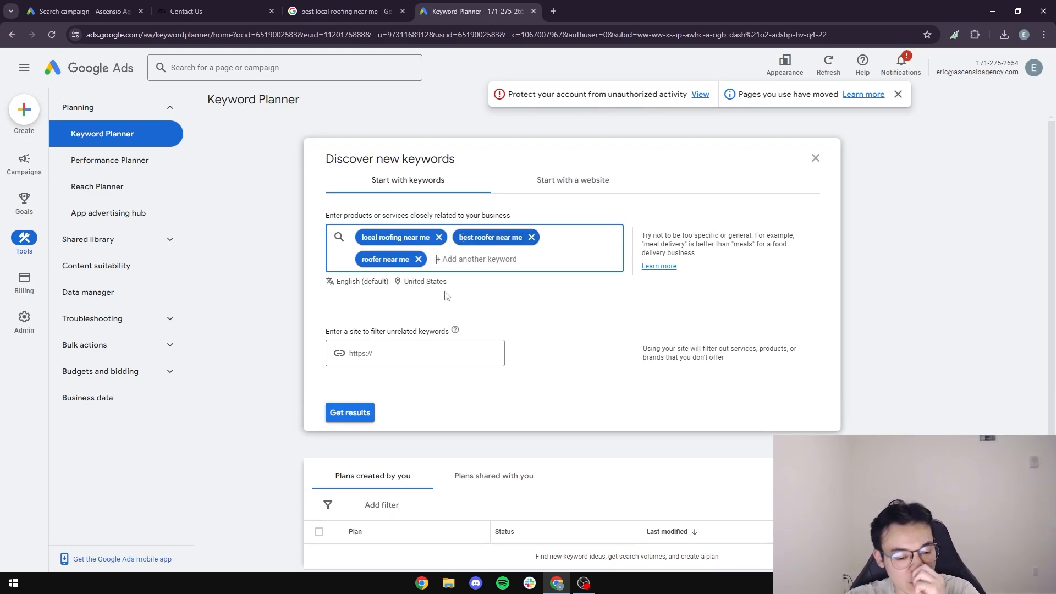
left_click(371, 412)
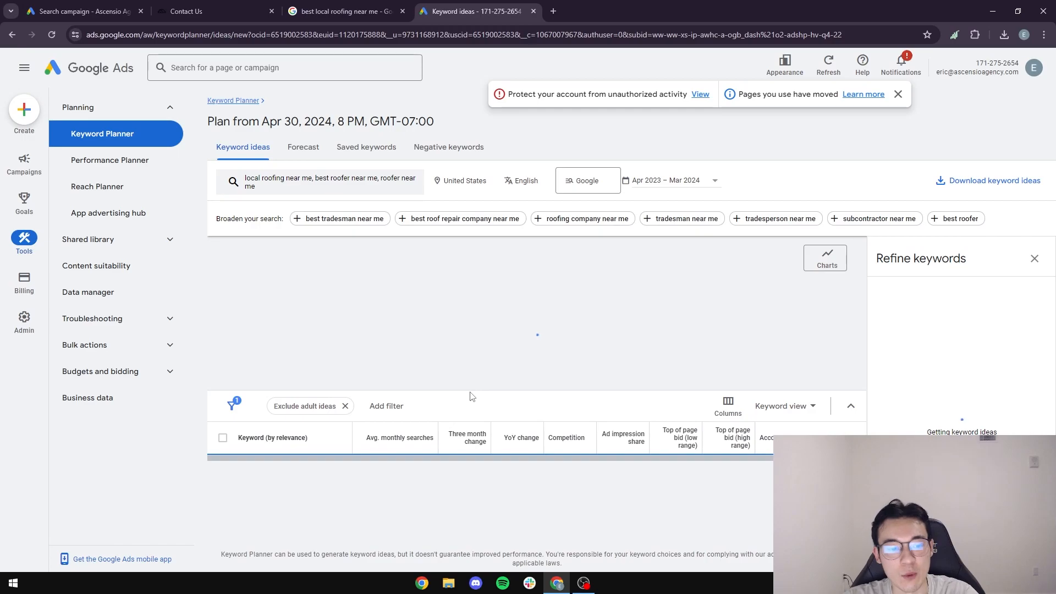
Set the keyword ideas date range to last month (Mar 2024) and sort by Avg. monthly searches.
scroll(476, 410, "down", 2)
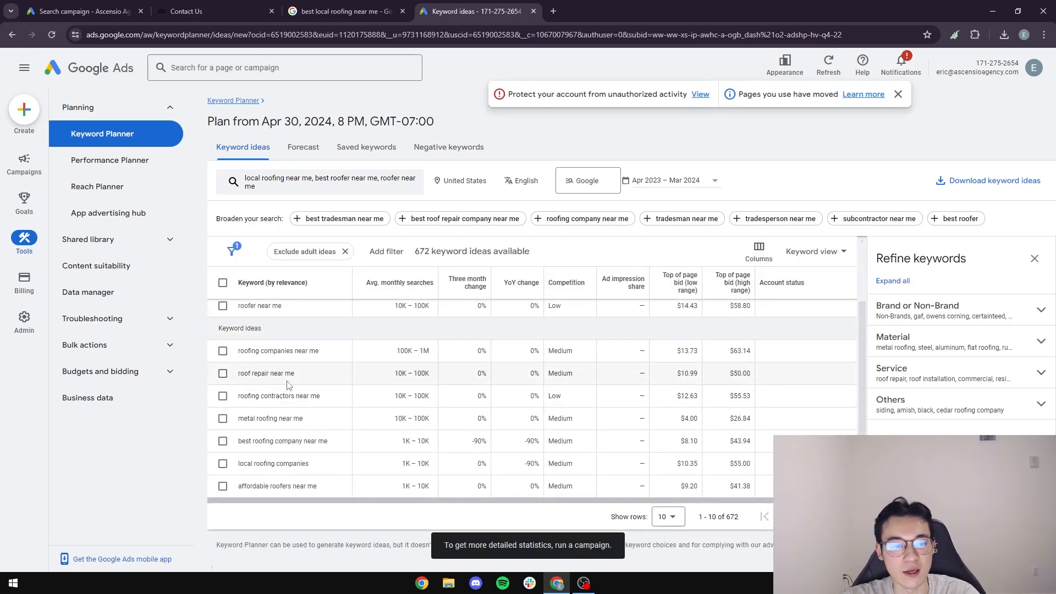
scroll(297, 383, "up", 2)
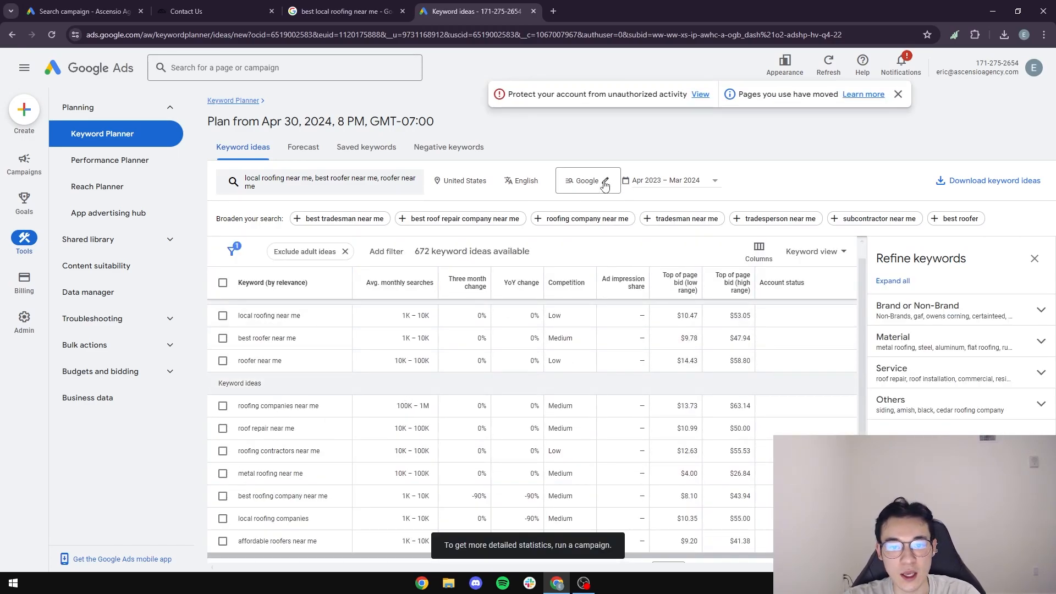
left_click(659, 186)
left_click(654, 201)
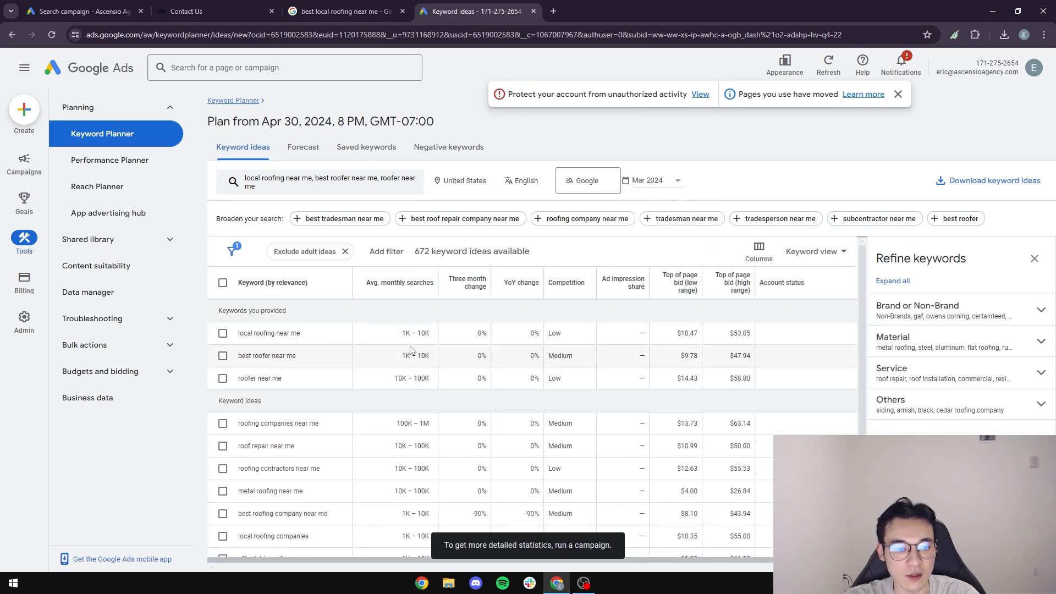
left_click(420, 286)
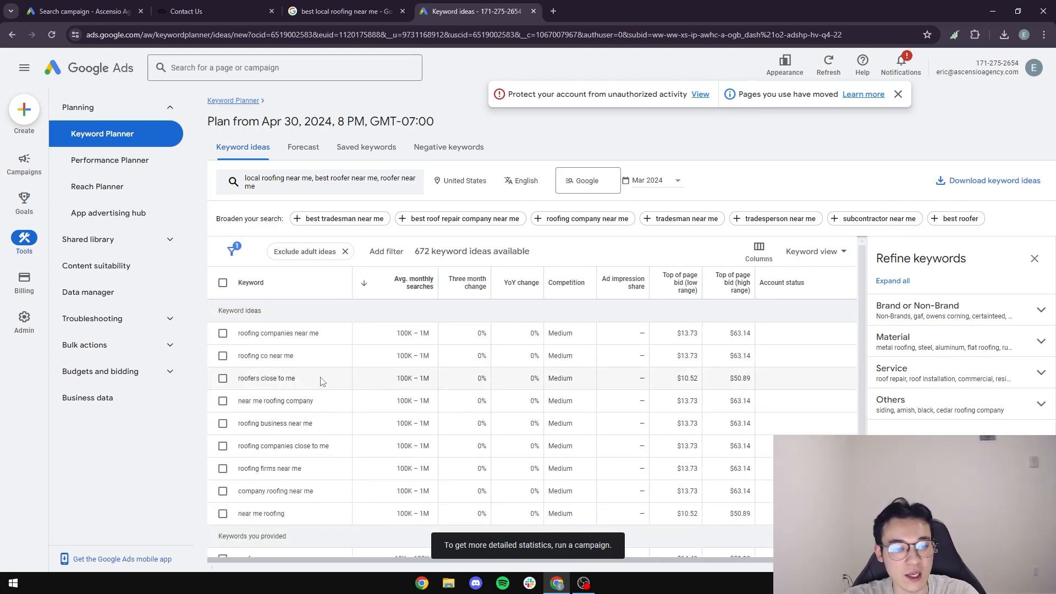
Copy 'roofers close to me' and 'near me roofing company' into the campaign's keyword list.
left_click_drag(324, 379, 240, 387)
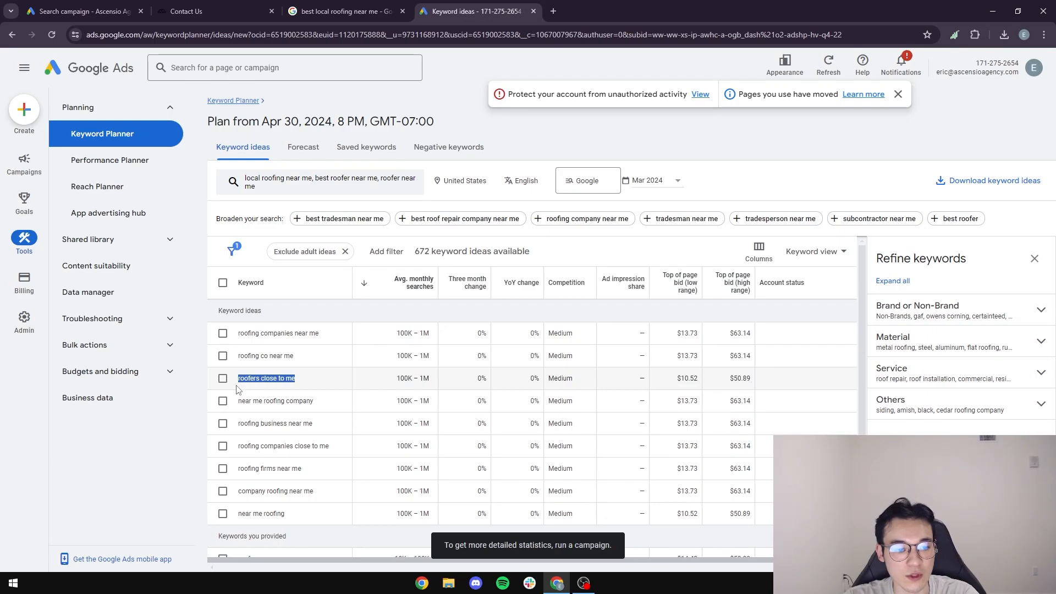
left_click(83, 11)
left_click(256, 331)
key("Return")
type("roofers close to me")
left_click(476, 11)
left_click_drag(316, 402, 237, 404)
key("ctrl+c")
left_click(83, 11)
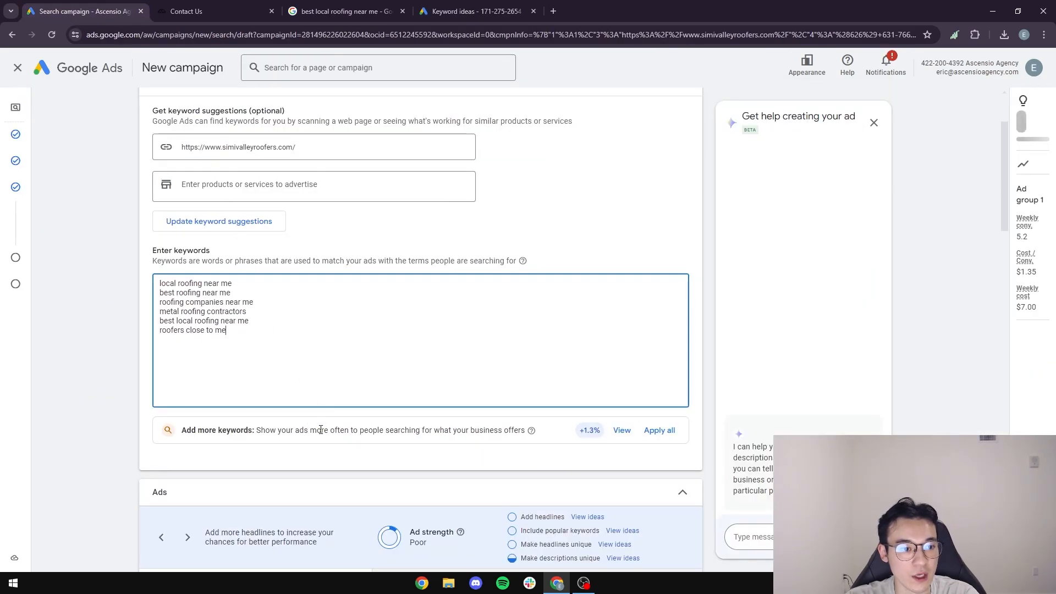
key("Return")
key("ctrl+v")
Add 'roofing business near me' and 'roofer near me' to the campaign keywords, then select all nine.
left_click(476, 11)
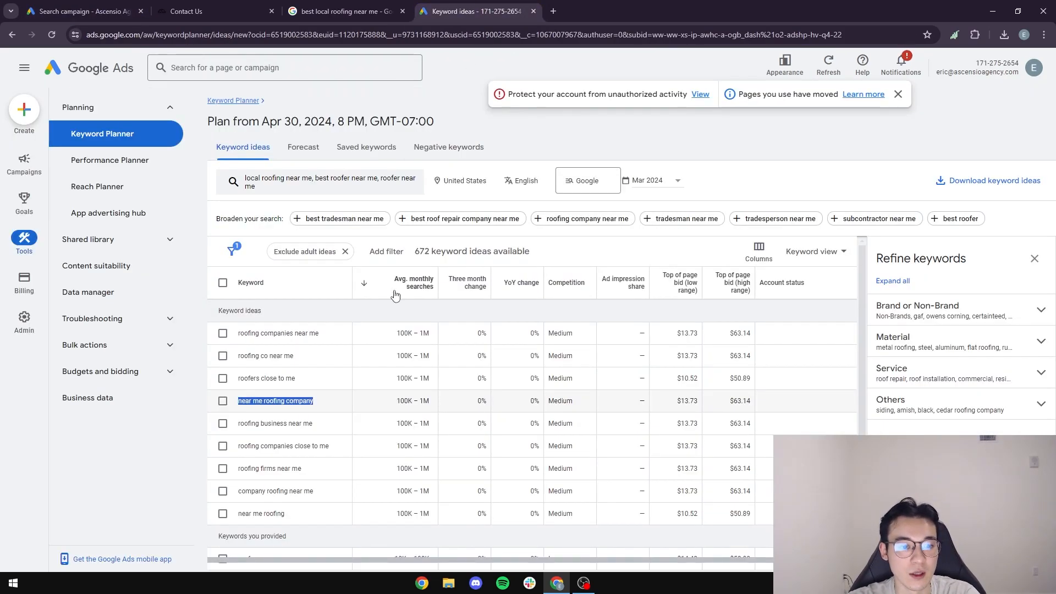
left_click_drag(328, 424, 237, 425)
key("ctrl+c")
left_click(83, 11)
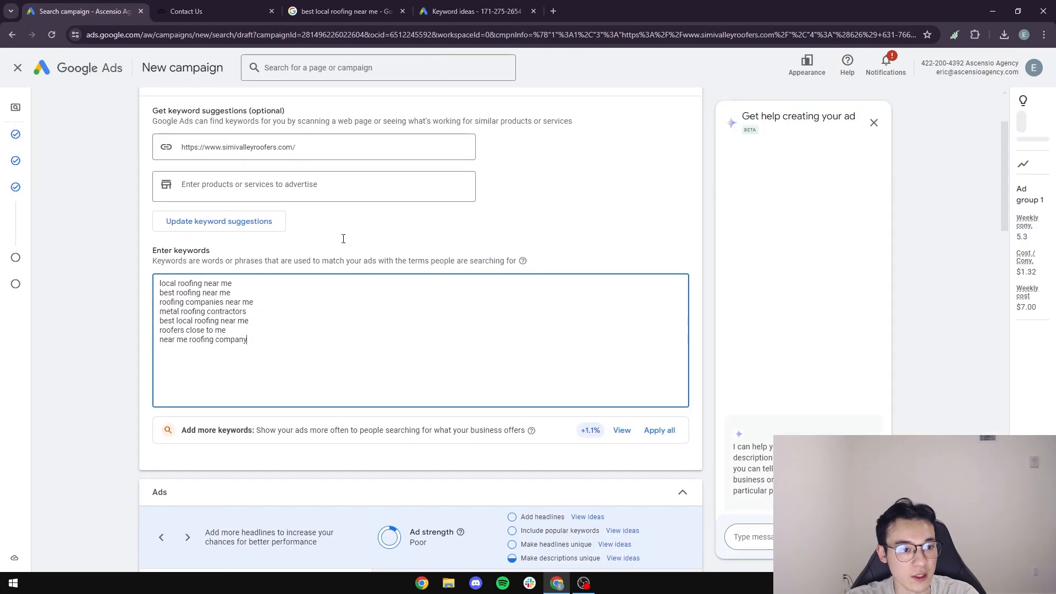
key("Return")
key("ctrl+v")
left_click(436, 13)
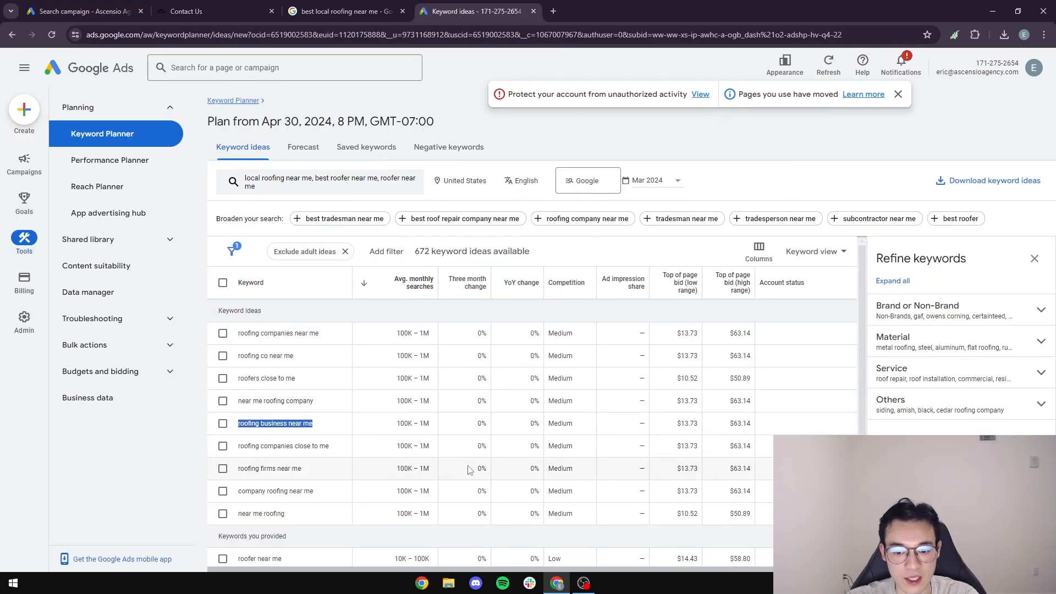
left_click_drag(325, 469, 240, 487)
key("ctrl+c")
left_click(323, 502)
scroll(323, 502, "down", 2)
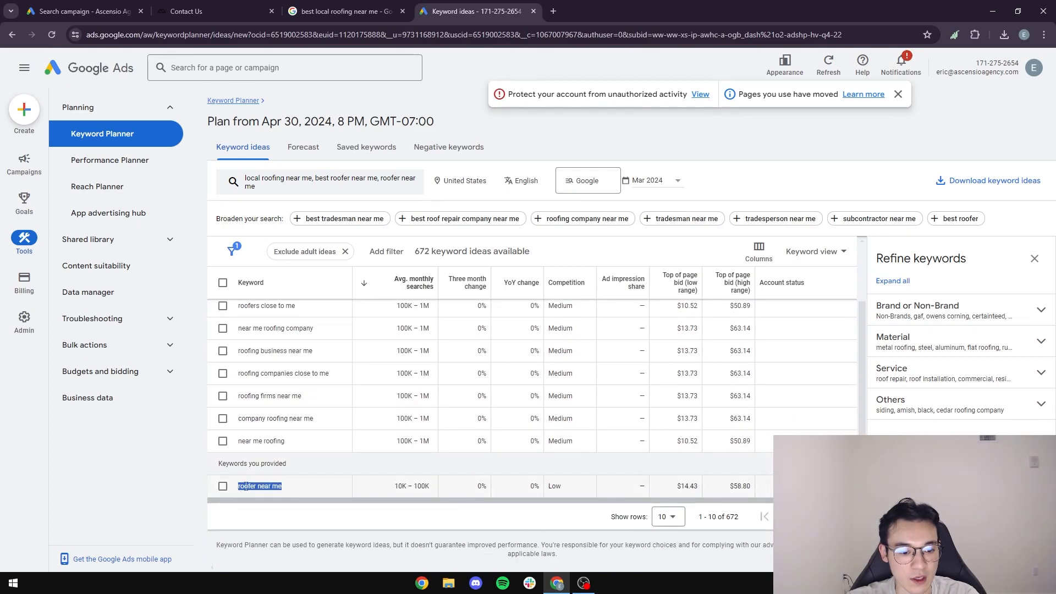
left_click(113, 7)
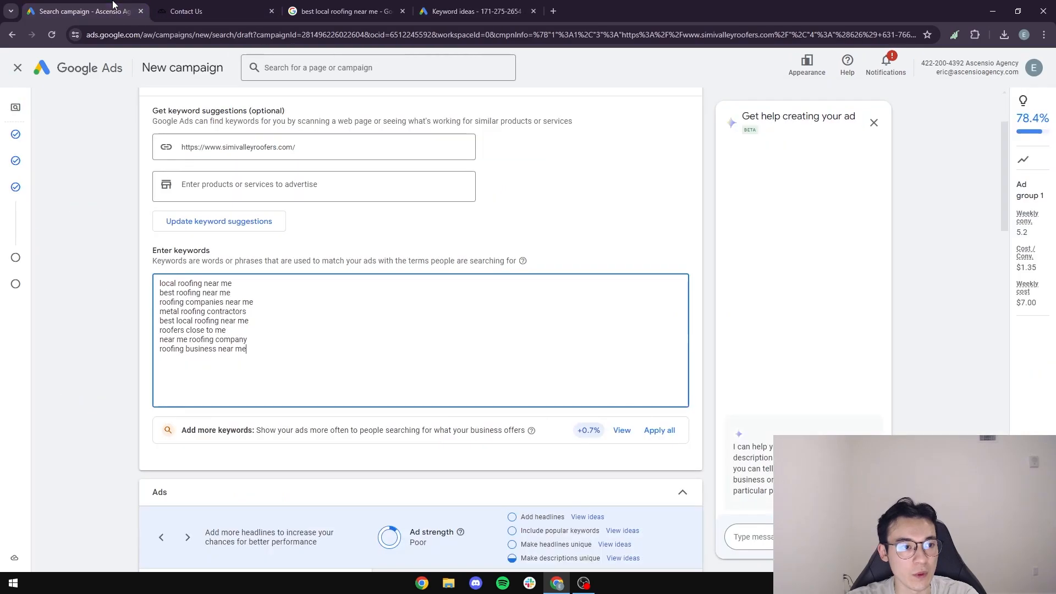
key("ctrl+v")
left_click_drag(245, 357, 158, 282)
key("ctrl+c")
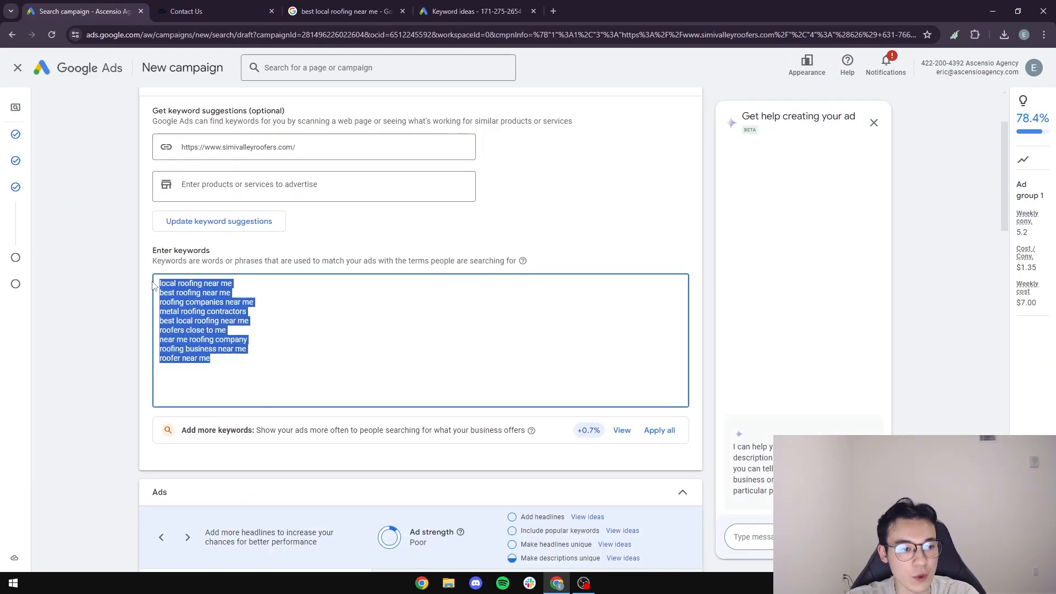
left_click(549, 15)
Paste the nine roofing keywords into AdWords Wrapper and wrap them.
type("adsw")
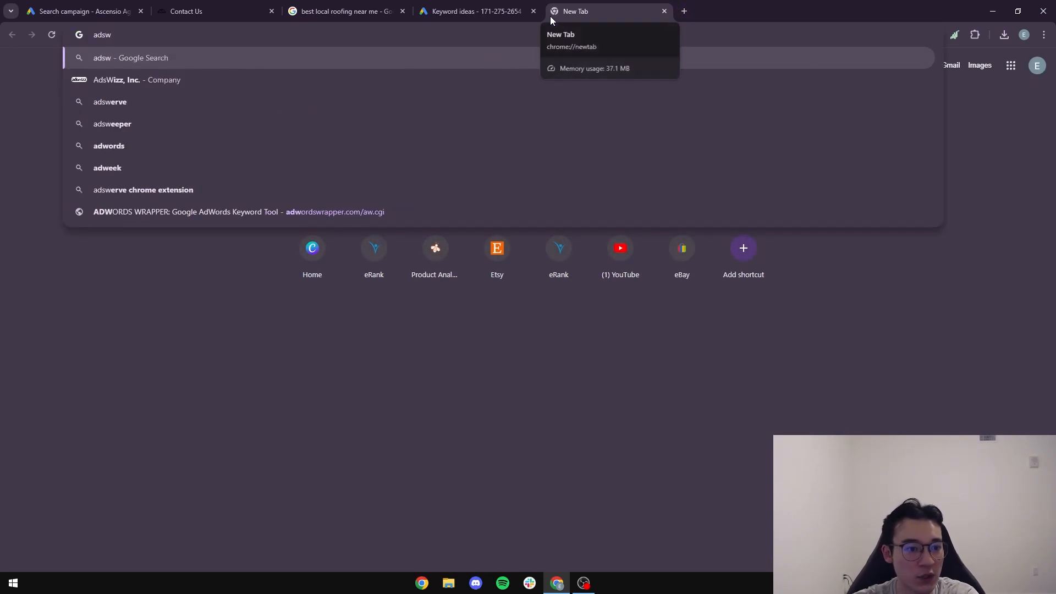
left_click(355, 213)
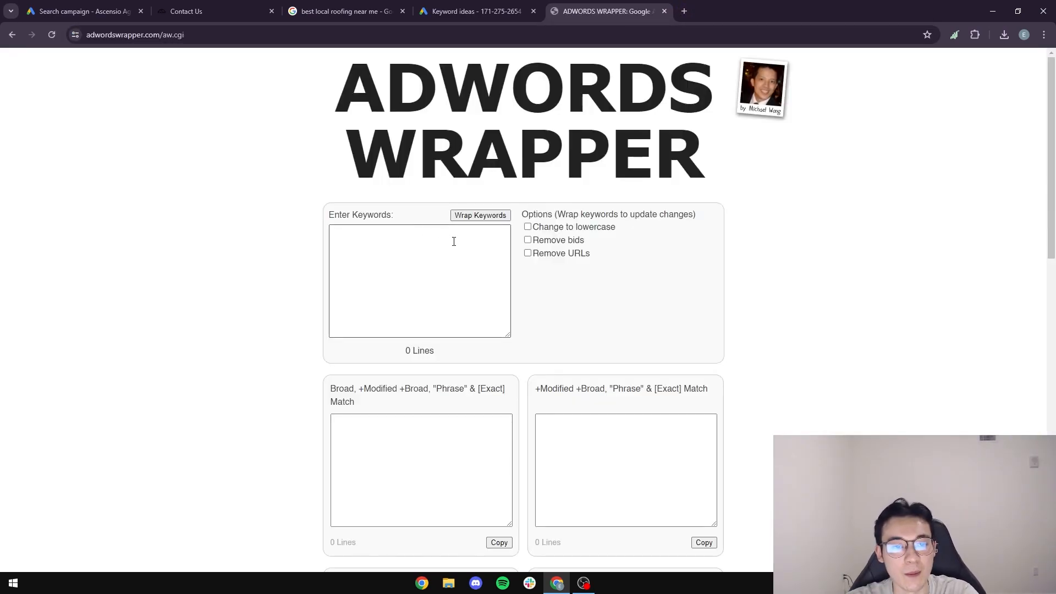
left_click(454, 237)
key("ctrl+v")
left_click(480, 215)
Copy the 18-line phrase and exact match list and select all existing campaign keywords.
scroll(246, 278, "down", 5)
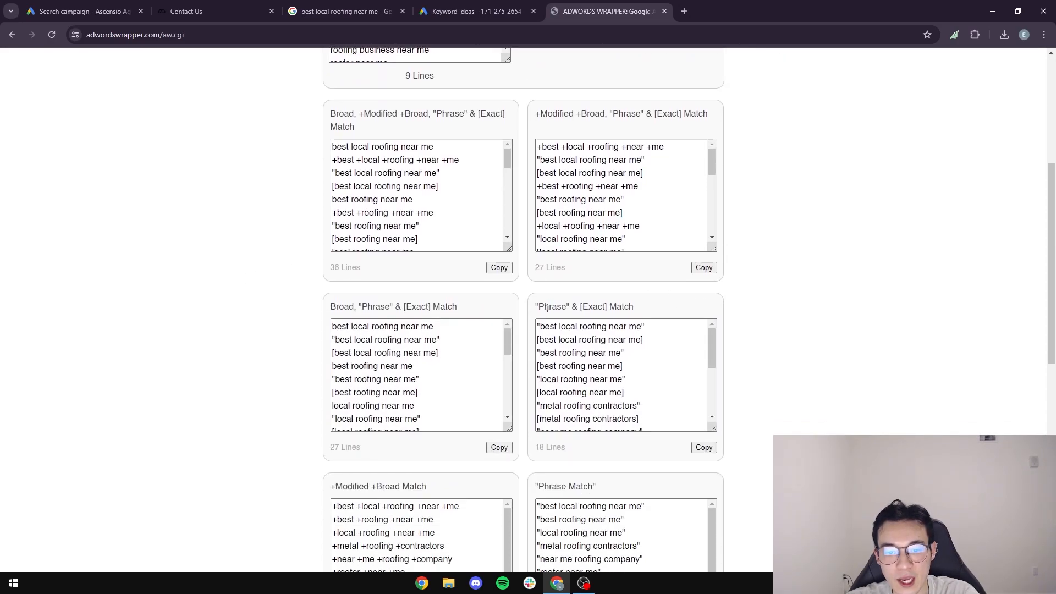
left_click(704, 447)
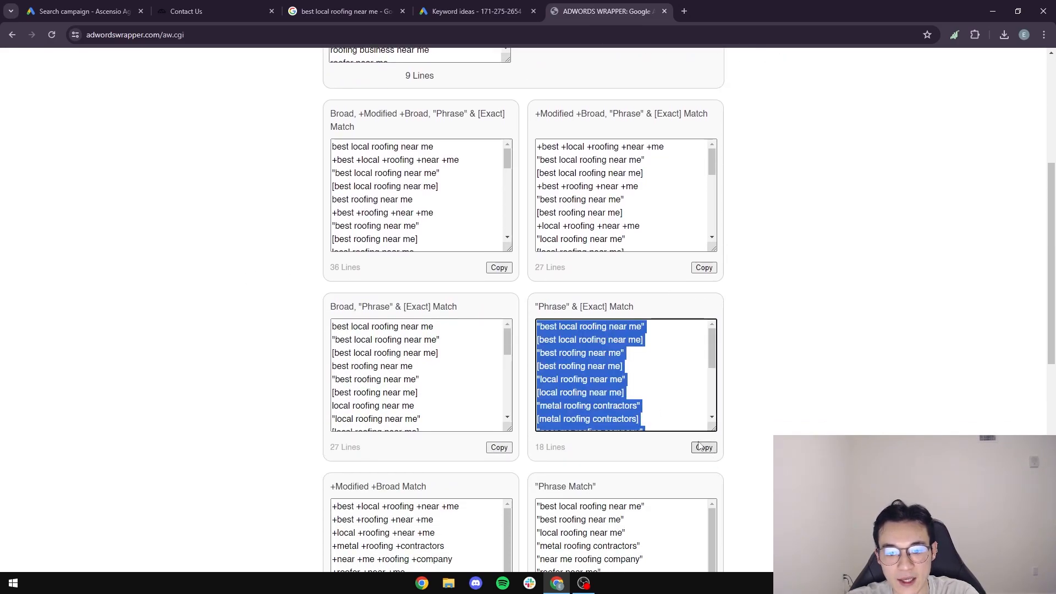
right_click(572, 367)
left_click(627, 169)
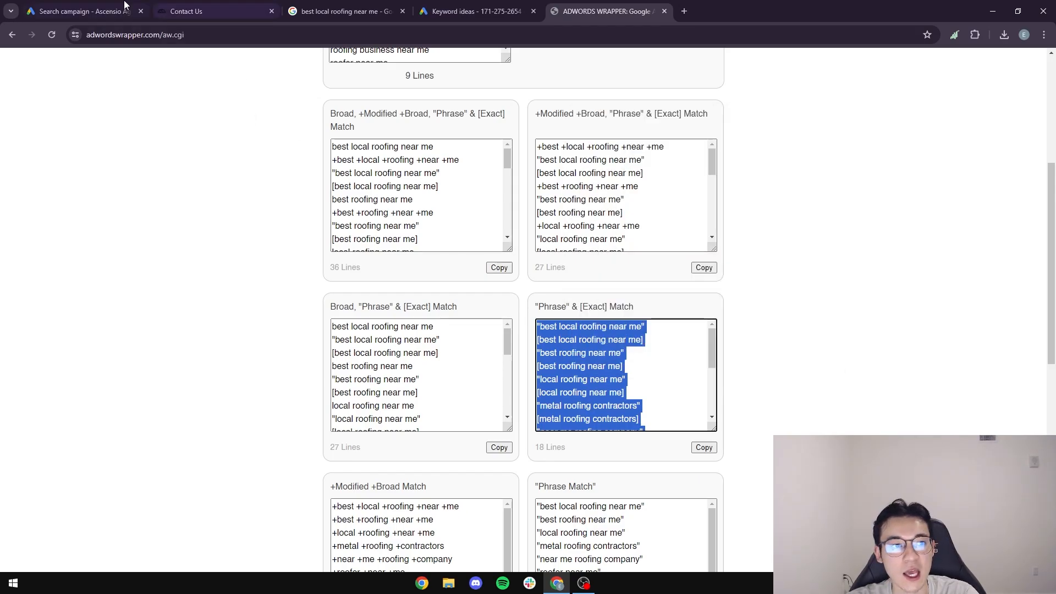
left_click(83, 11)
left_click(205, 335)
key("ctrl+a")
Replace the campaign keywords with the 18 phrase and exact match versions.
key("ctrl+v")
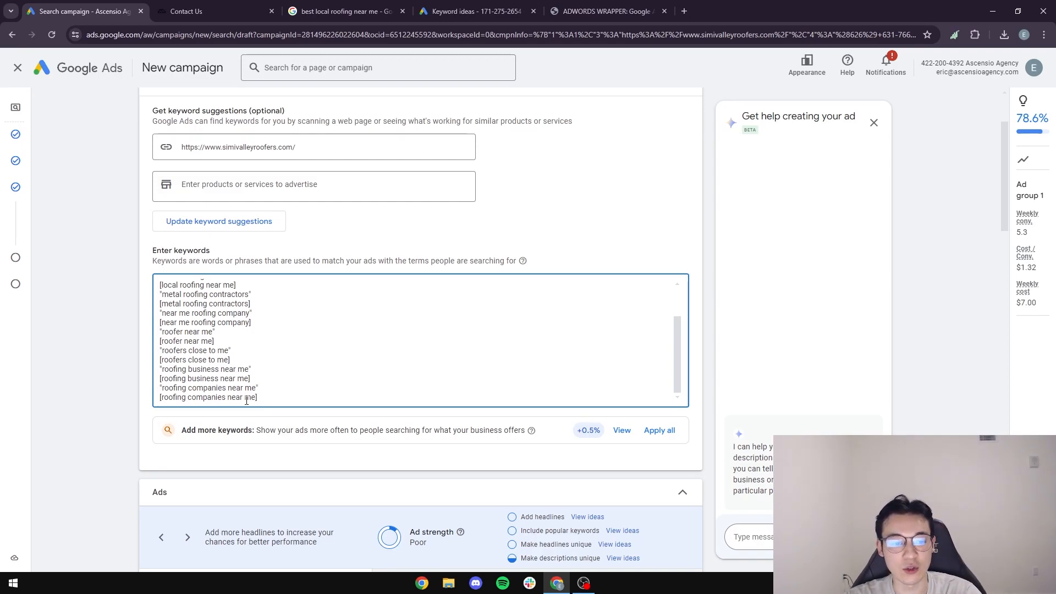
scroll(109, 401, "down", 5)
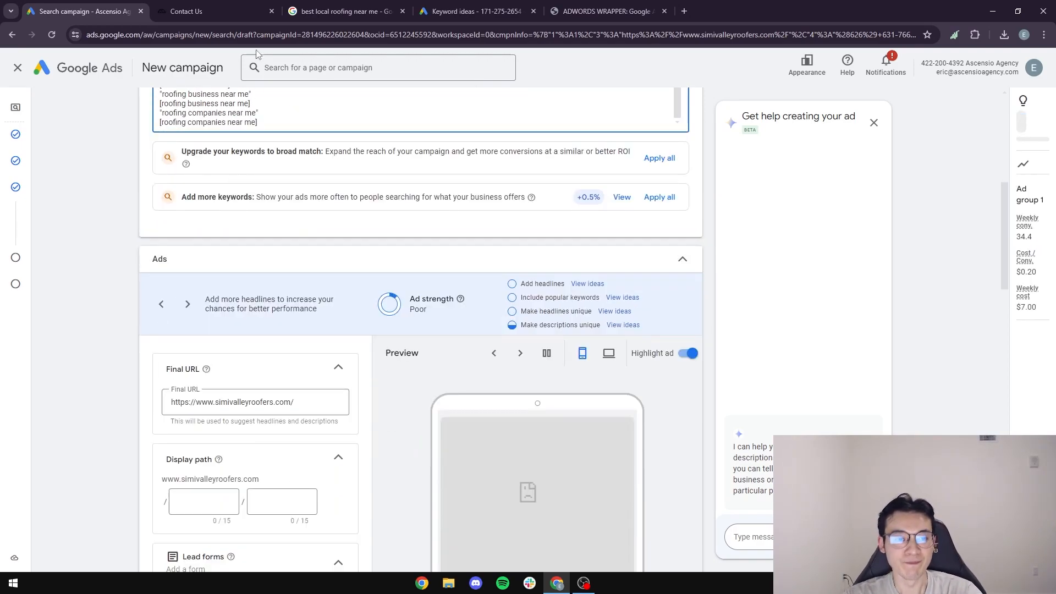
left_click(217, 10)
left_click(74, 7)
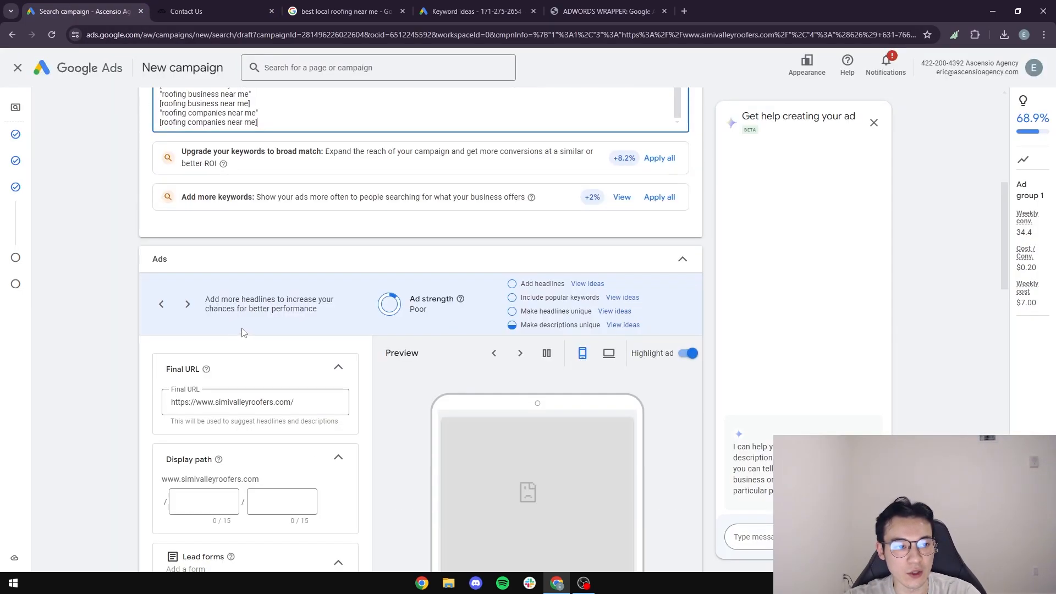
scroll(244, 332, "up", 4)
left_click_drag(282, 342, 140, 235)
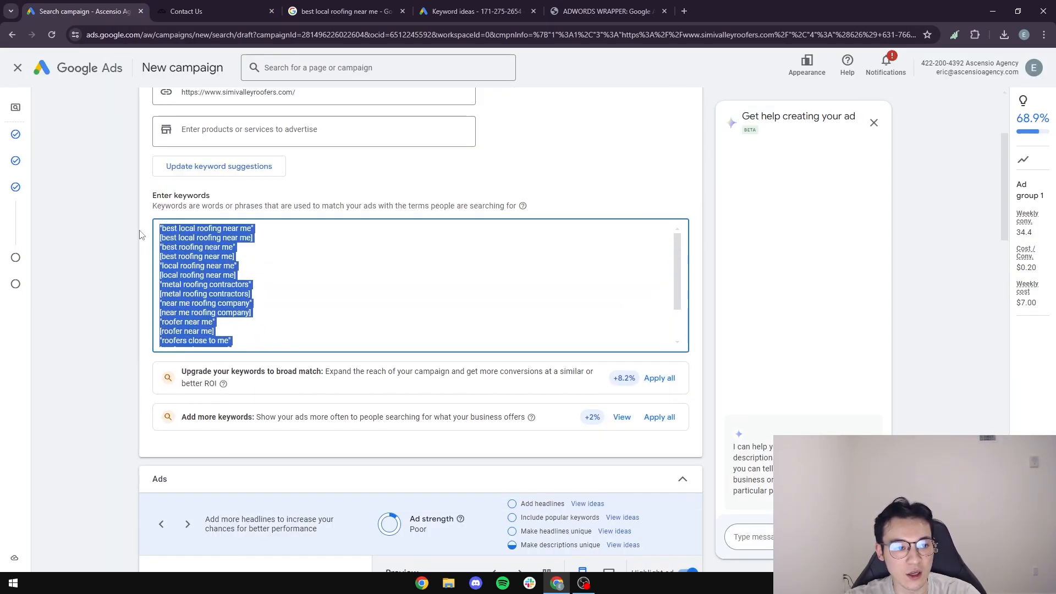
left_click(307, 281)
Clear the AdWords Wrapper selection and bring the ad's first display path box into view.
left_click(605, 11)
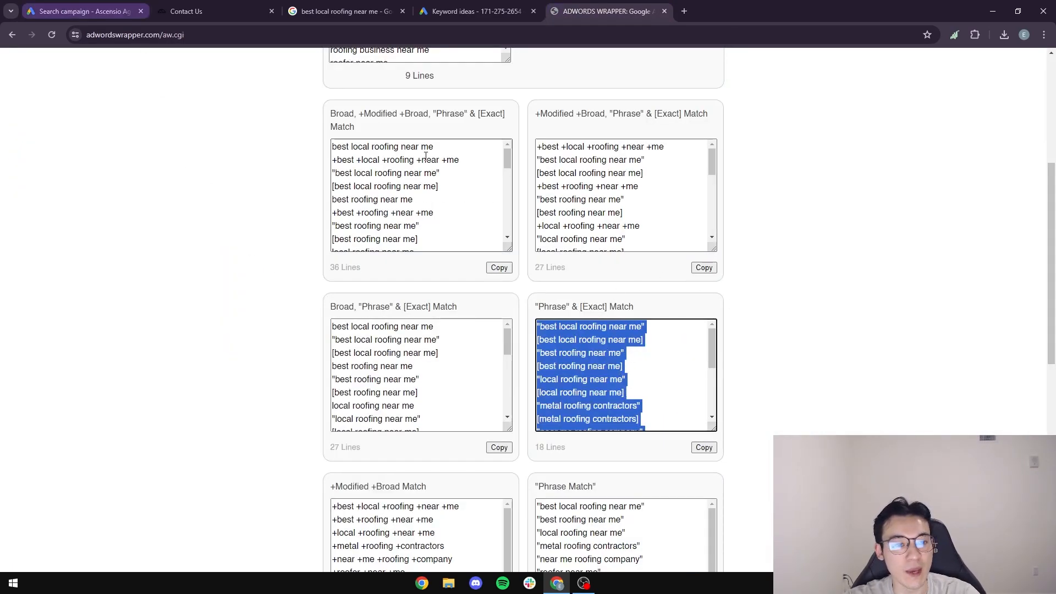
left_click(589, 393)
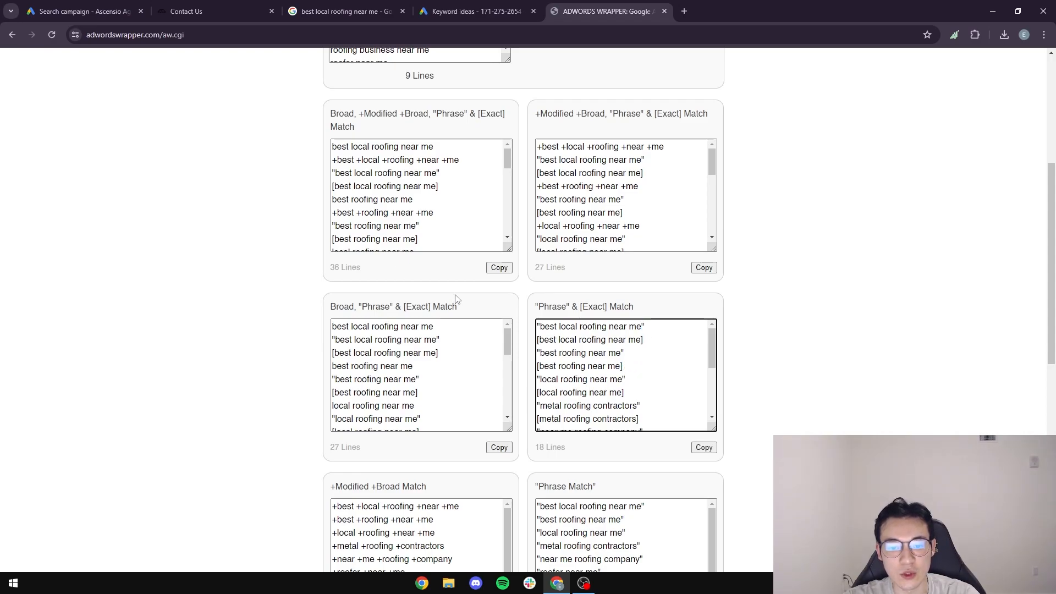
left_click(83, 11)
scroll(214, 337, "down", 9)
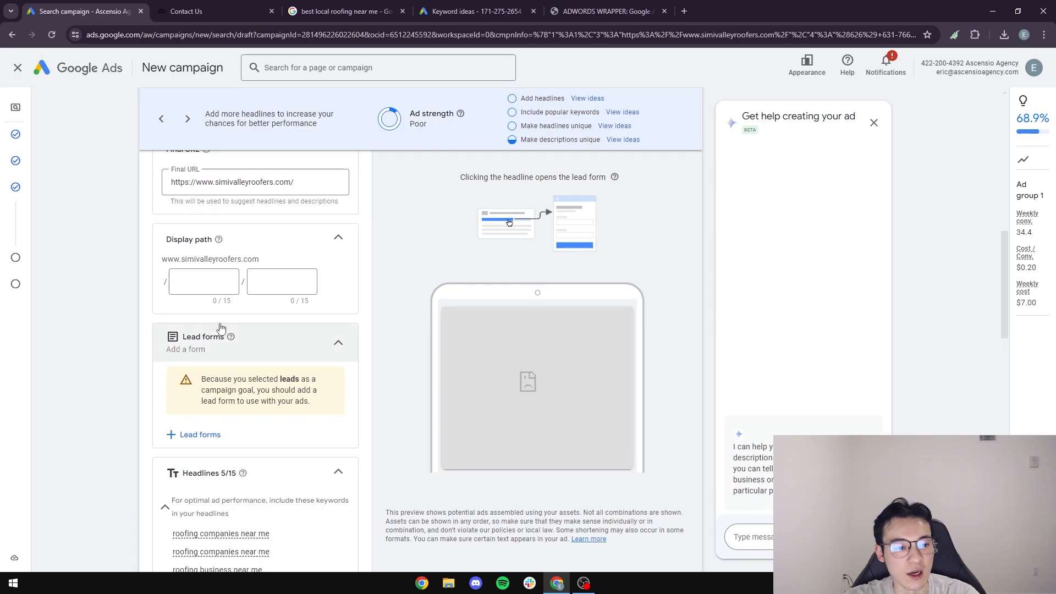
left_click(208, 292)
Enter roofing / services as the ad's display path, then view the roofer's contact and home pages.
type("roofing")
key("Tab")
type("services")
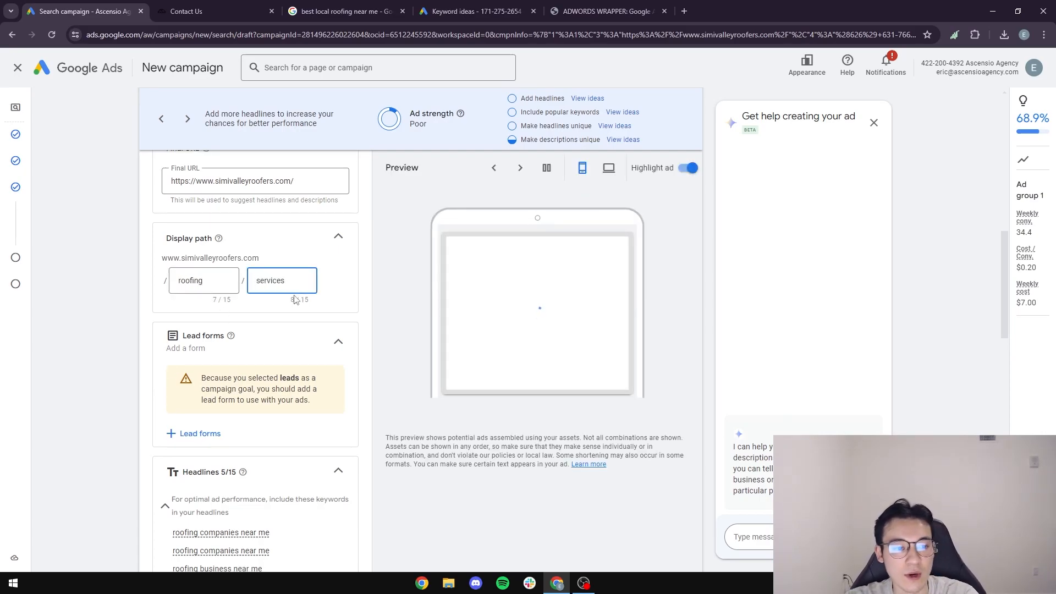
scroll(209, 280, "down", 5)
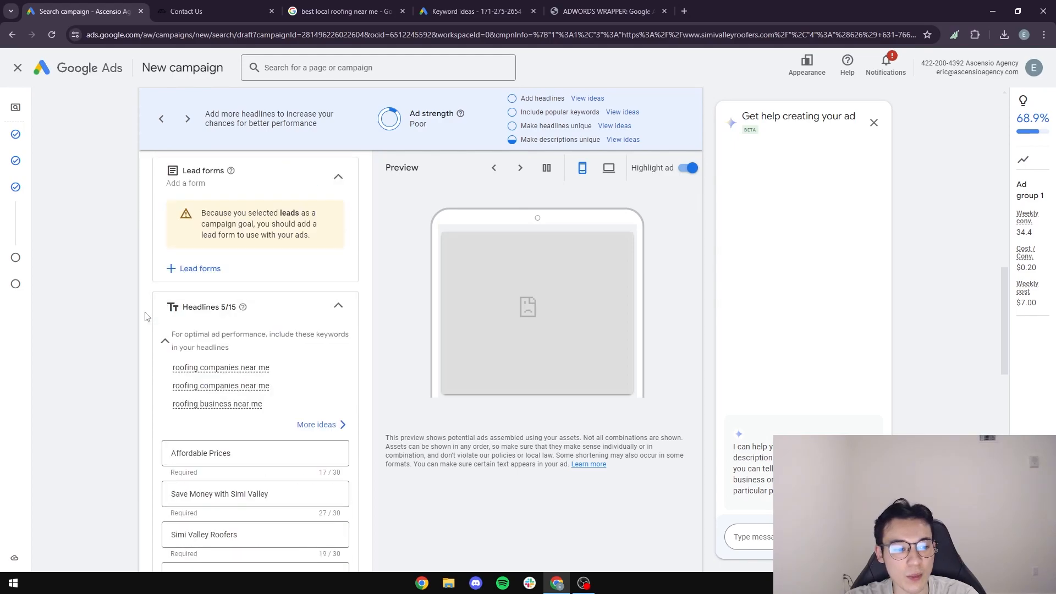
left_click(187, 12)
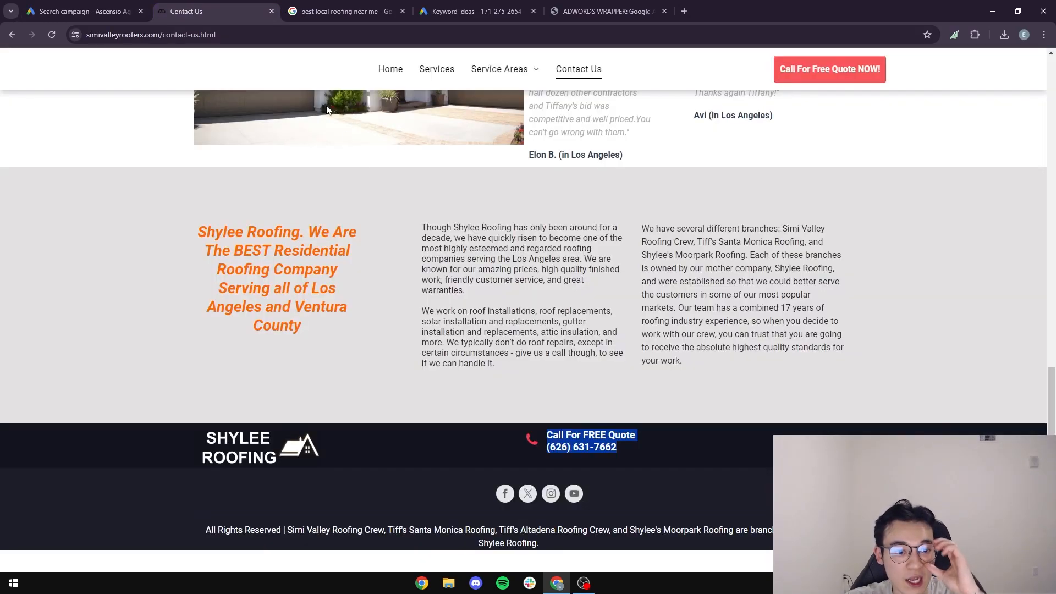
scroll(448, 73, "up", 10)
left_click(390, 74)
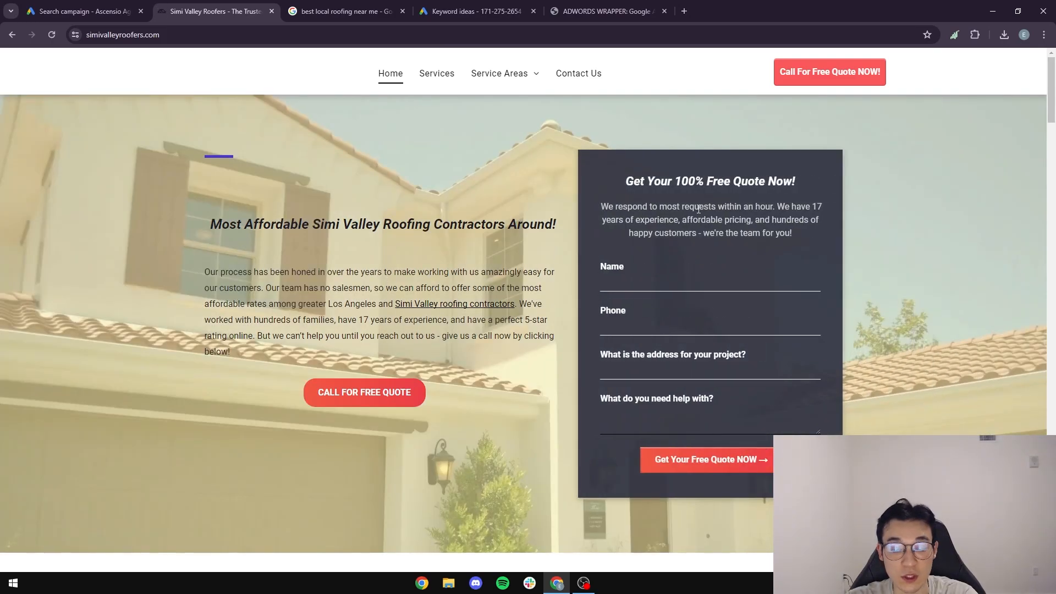
Change the first headline to '#1 Local Roofing Santa Monica' and clear the Save Money with Simi Valley headline.
left_click(83, 11)
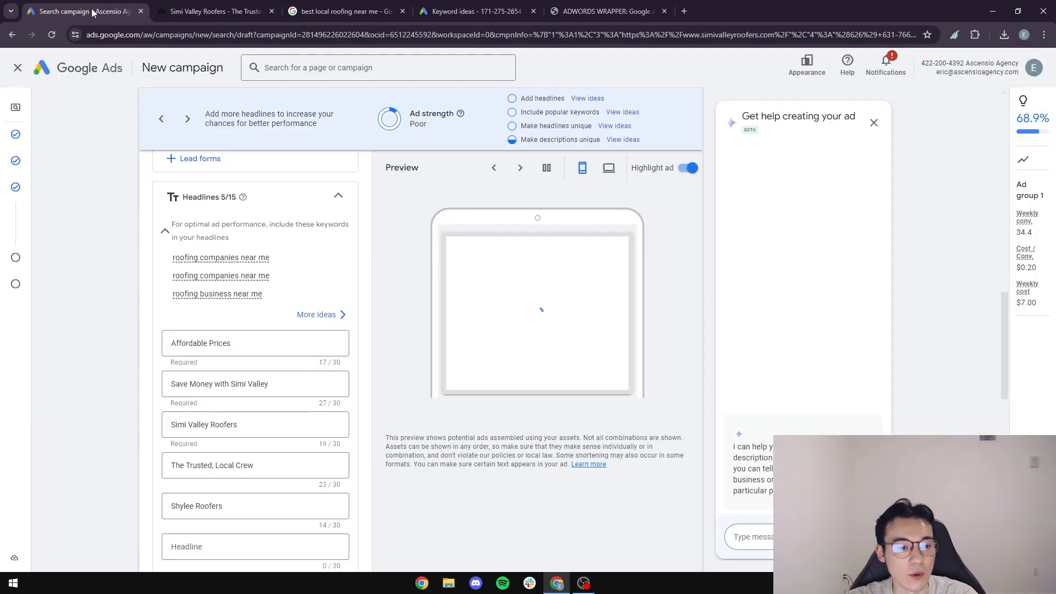
left_click_drag(259, 343, 58, 344)
type("#")
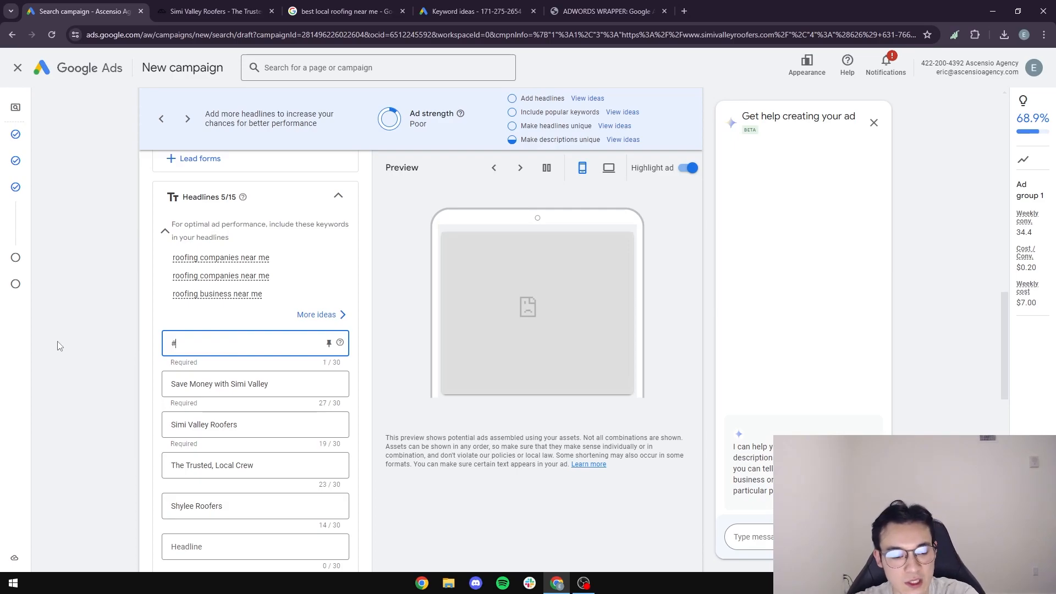
type("1 Local Roofing C")
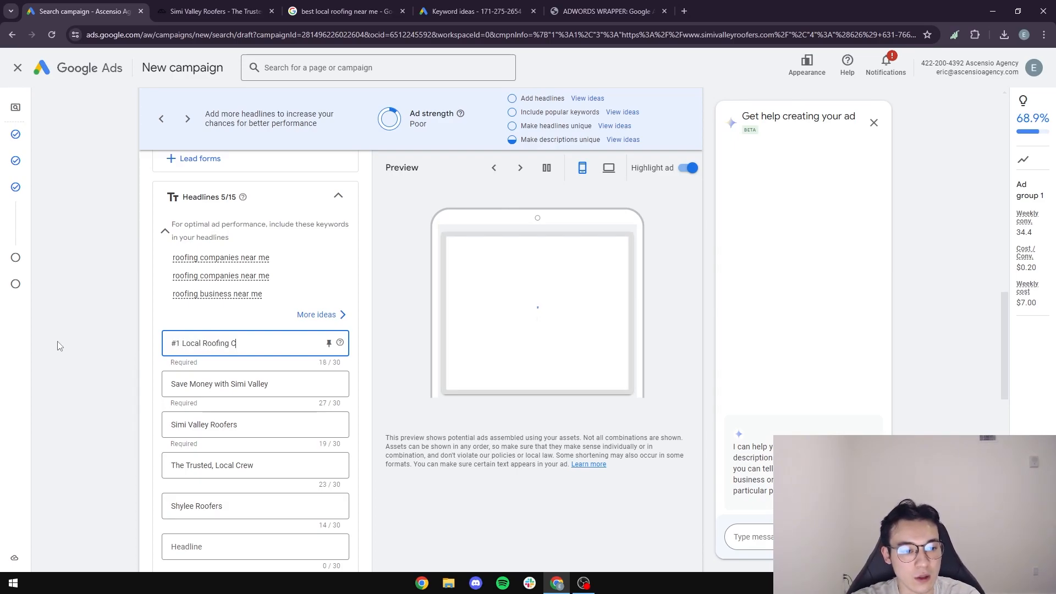
key("BackSpace")
type("in S")
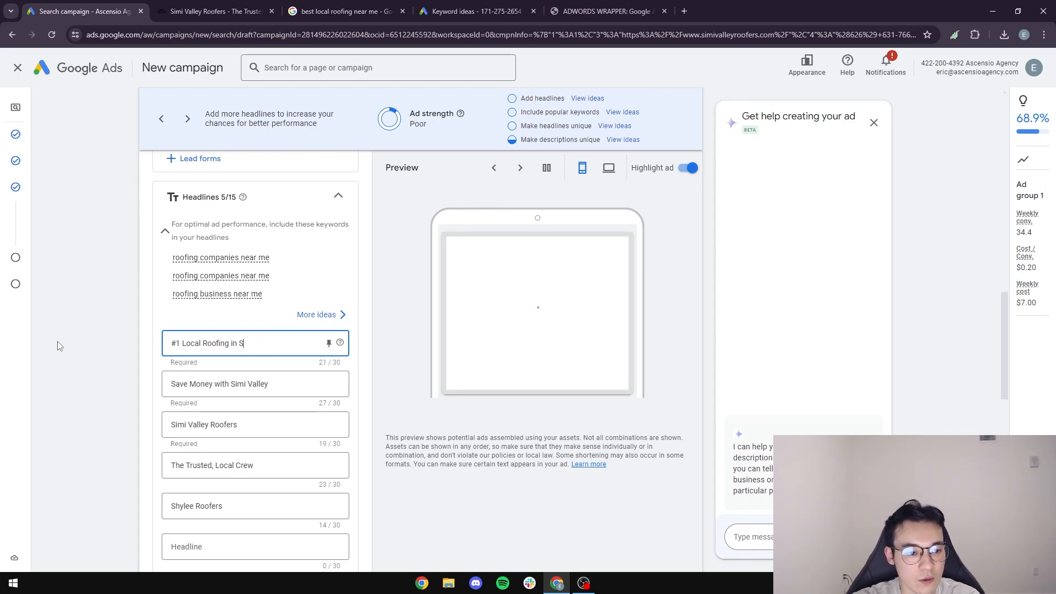
type("antaa Monica")
left_click_drag(291, 383, 133, 372)
key("BackSpace")
Write 'Most Affordable Roofing Service' as the second headline, trimmed to fit the length limit.
left_click(214, 11)
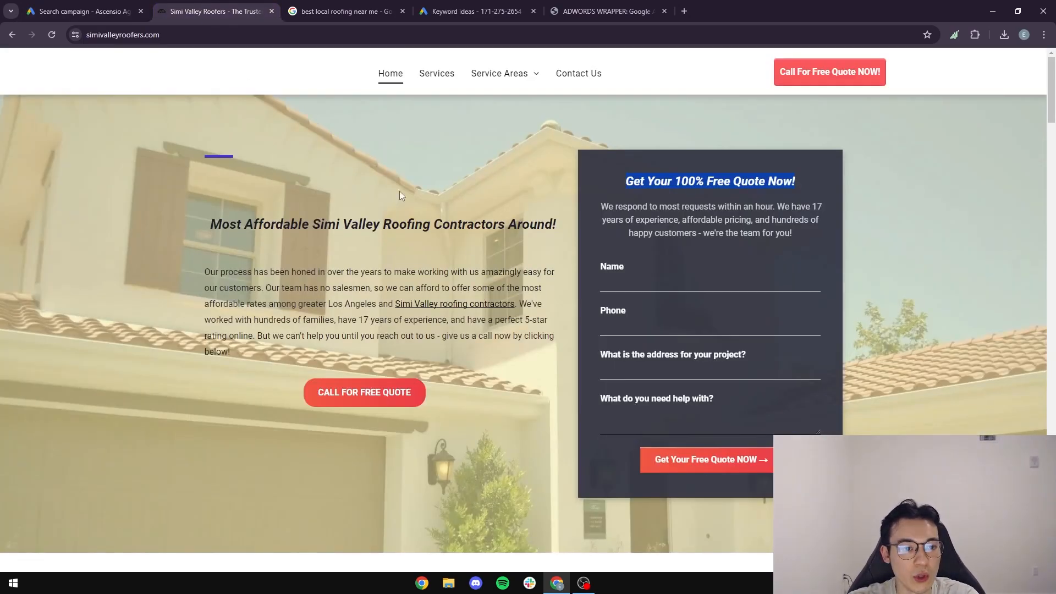
left_click(113, 11)
type("Most Affordab")
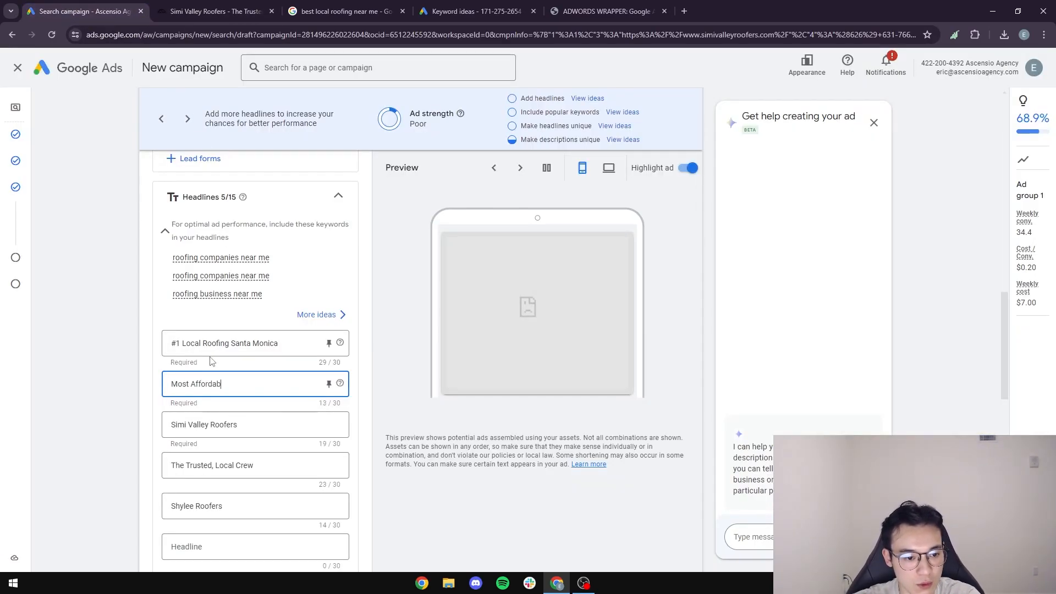
type("le Roofing Service")
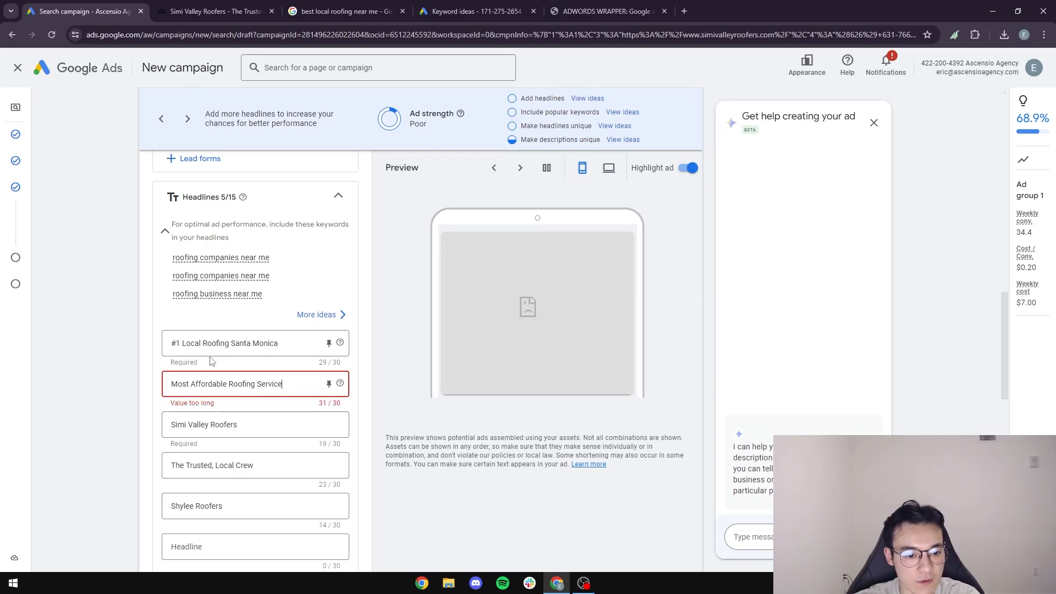
key("BackSpace")
key("BackSpace")
key("BackSpace")
key("BackSpace")
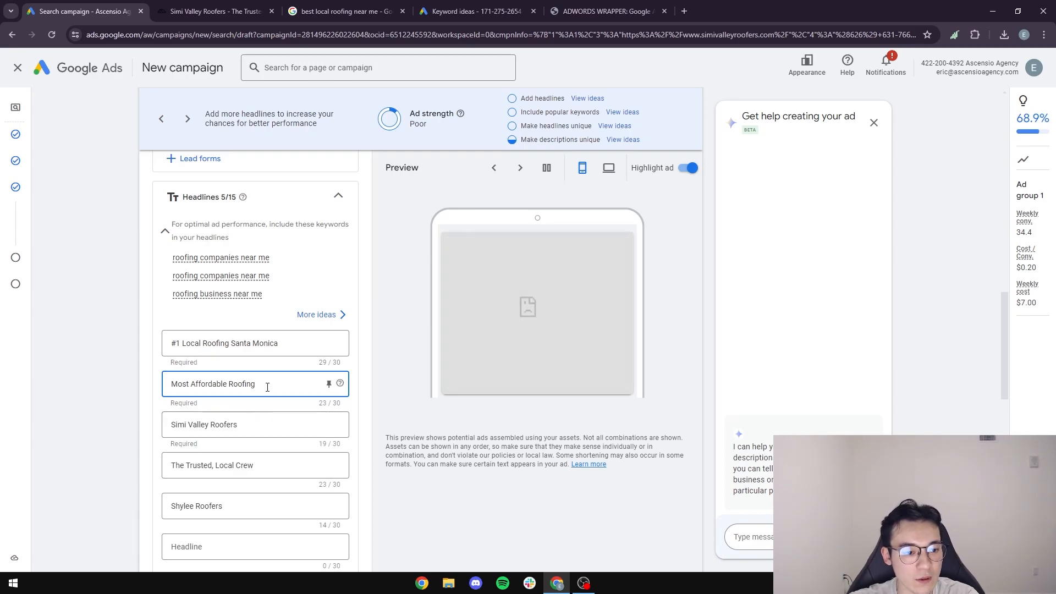
Replace the Simi Valley Roofers headline with 'Trust Over 17+ Years Roofing'.
key("ctrl+Tab")
scroll(509, 303, "down", 10)
scroll(609, 286, "up", 4)
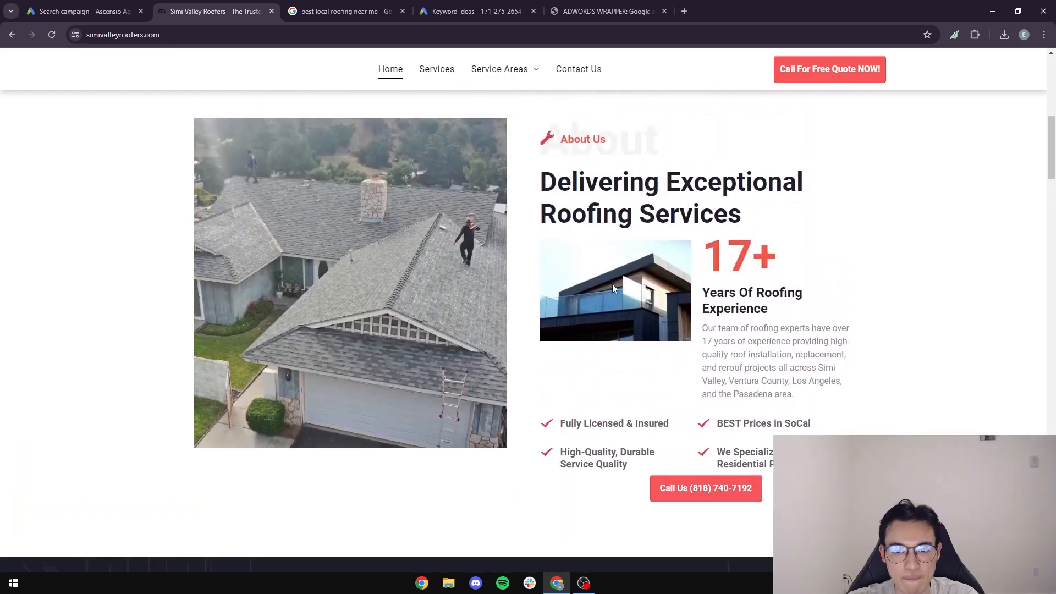
key("ctrl+shift+Tab")
left_click(288, 427)
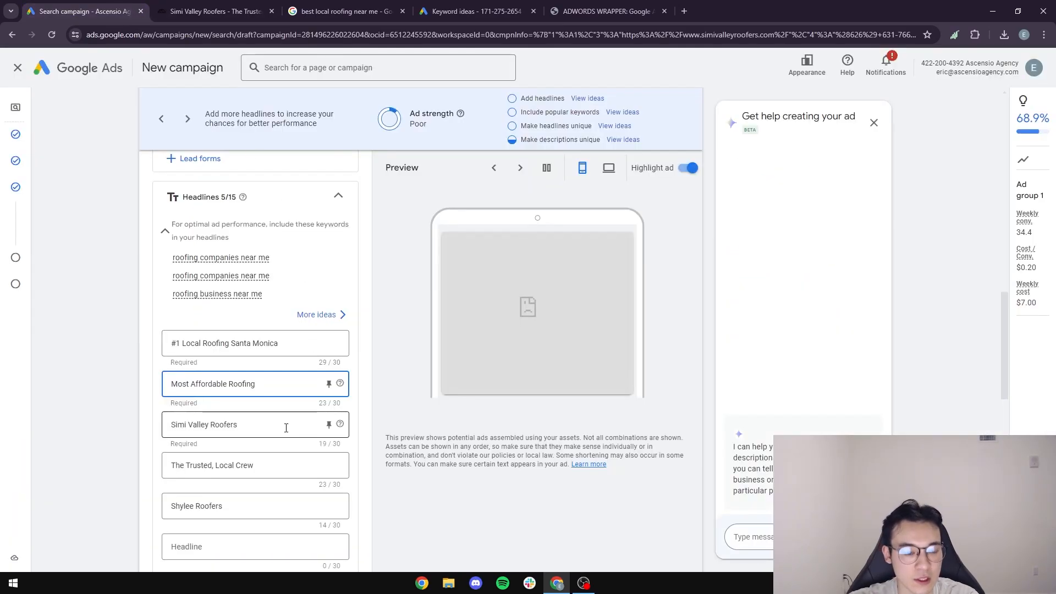
left_click_drag(259, 426, 137, 415)
type("T")
key("BackSpace")
type("Trust")
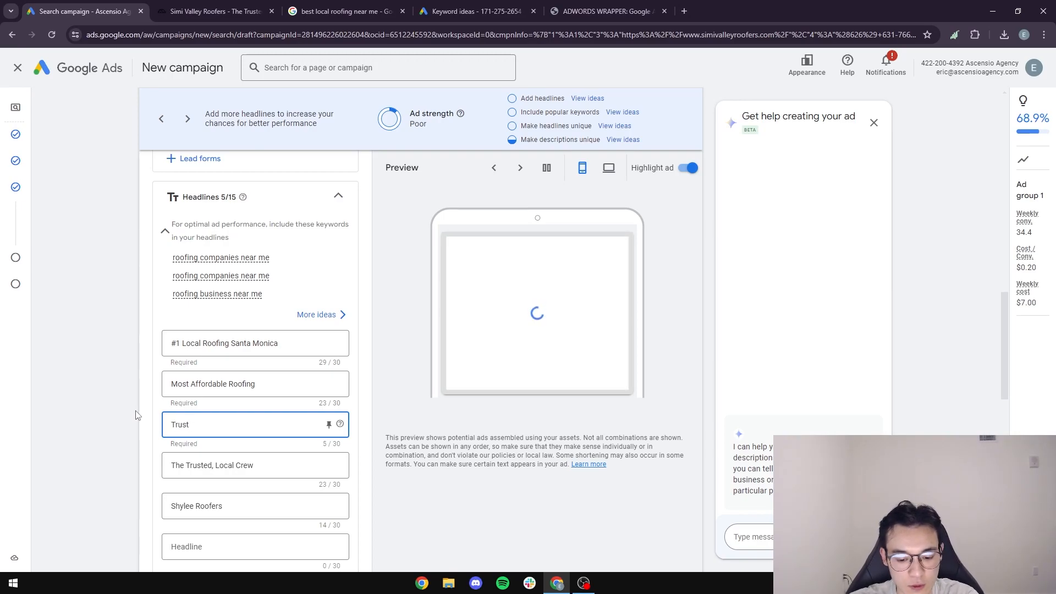
type(" Over 17+")
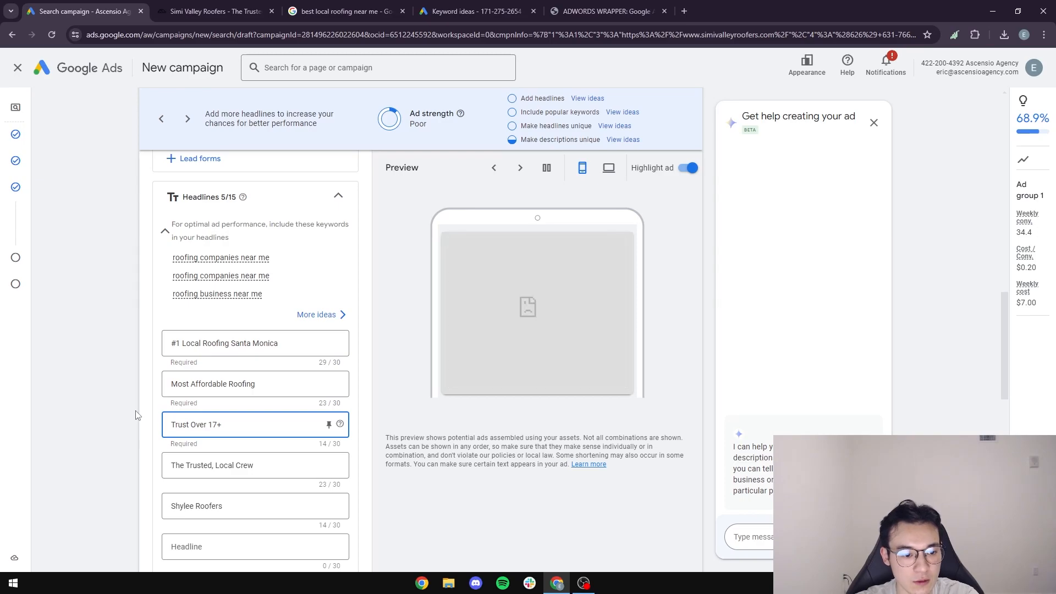
type(" Years Roofing")
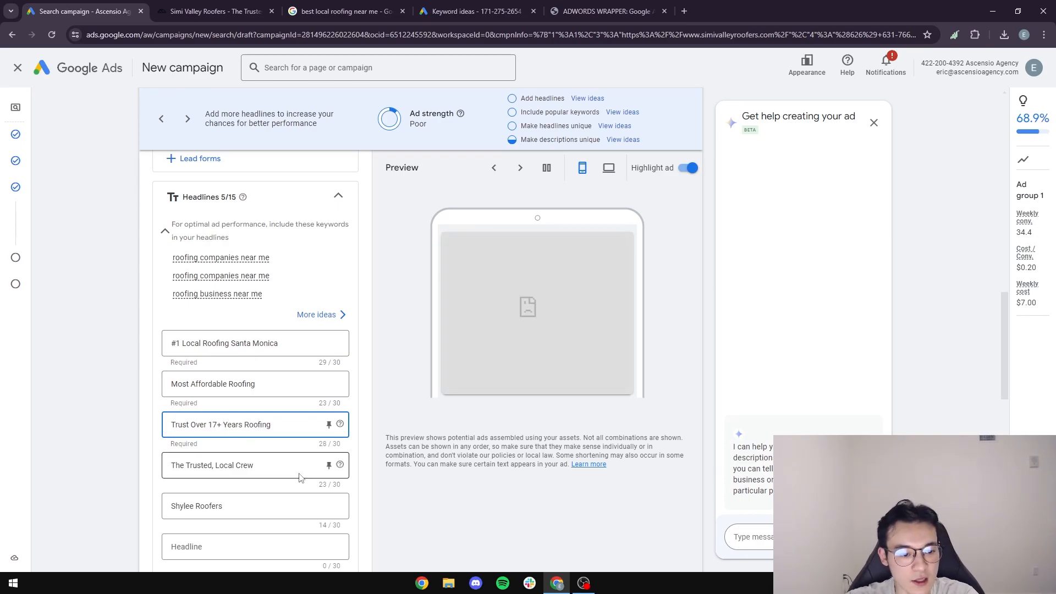
Try 'Affordable Prices and Free' in place of The Trusted, Local Crew headline, then erase it.
left_click_drag(301, 476, 93, 465)
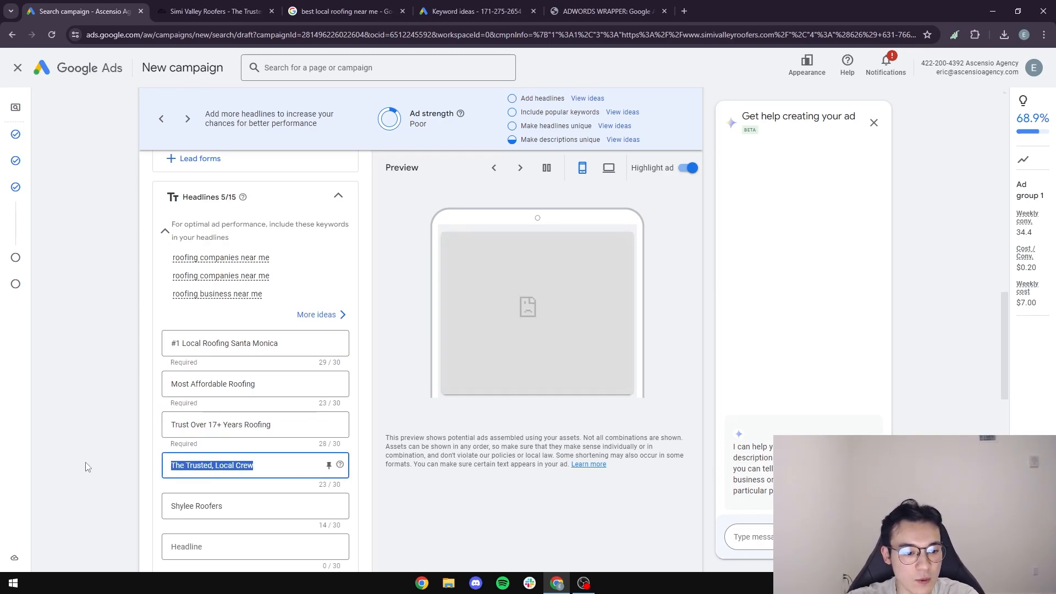
left_click(215, 11)
scroll(374, 221, "down", 5)
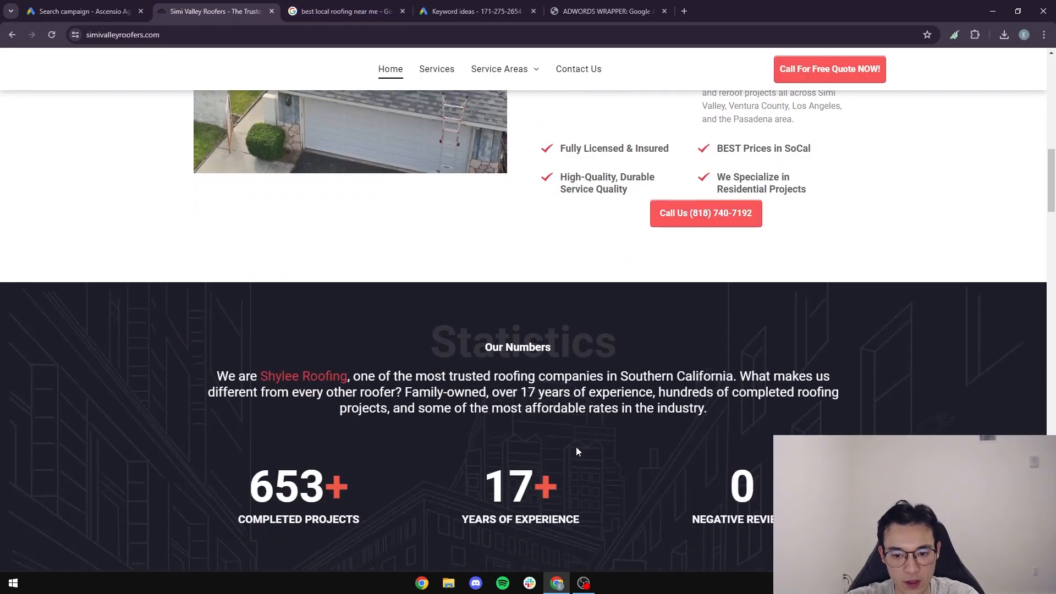
scroll(384, 372, "down", 7)
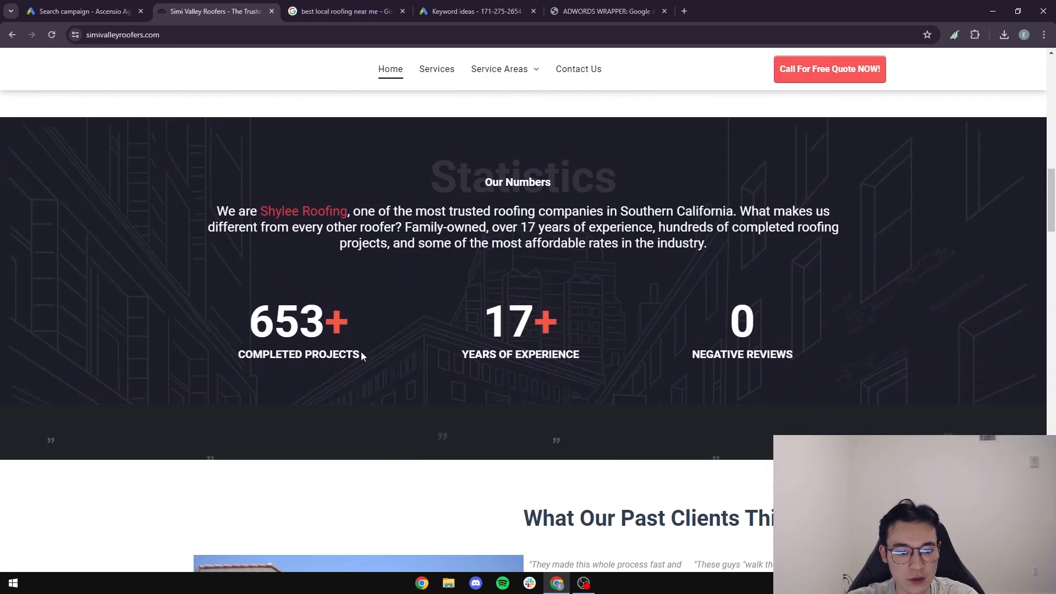
scroll(648, 356, "down", 3)
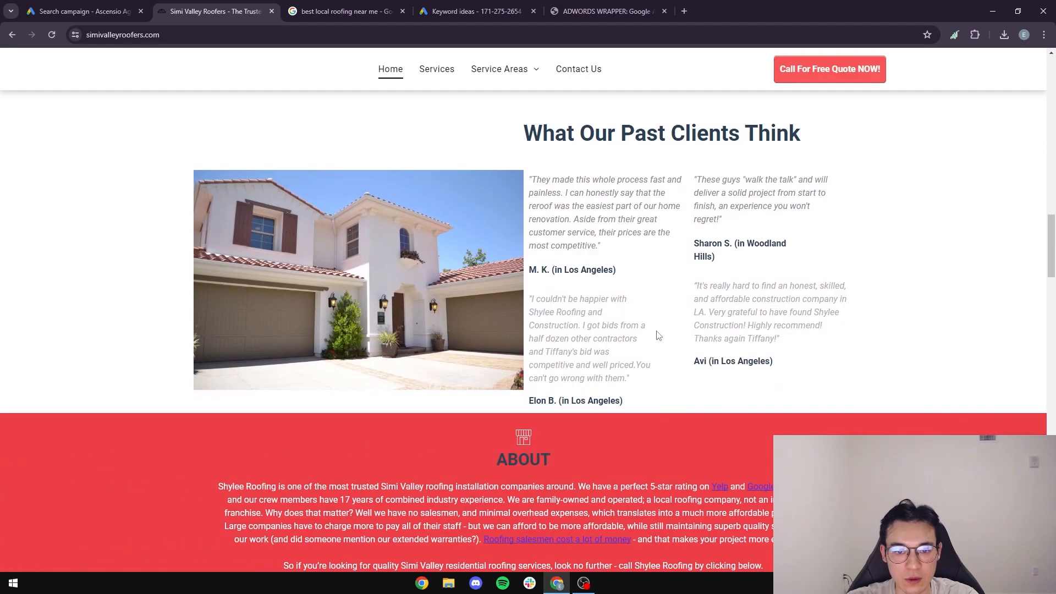
scroll(650, 333, "down", 10)
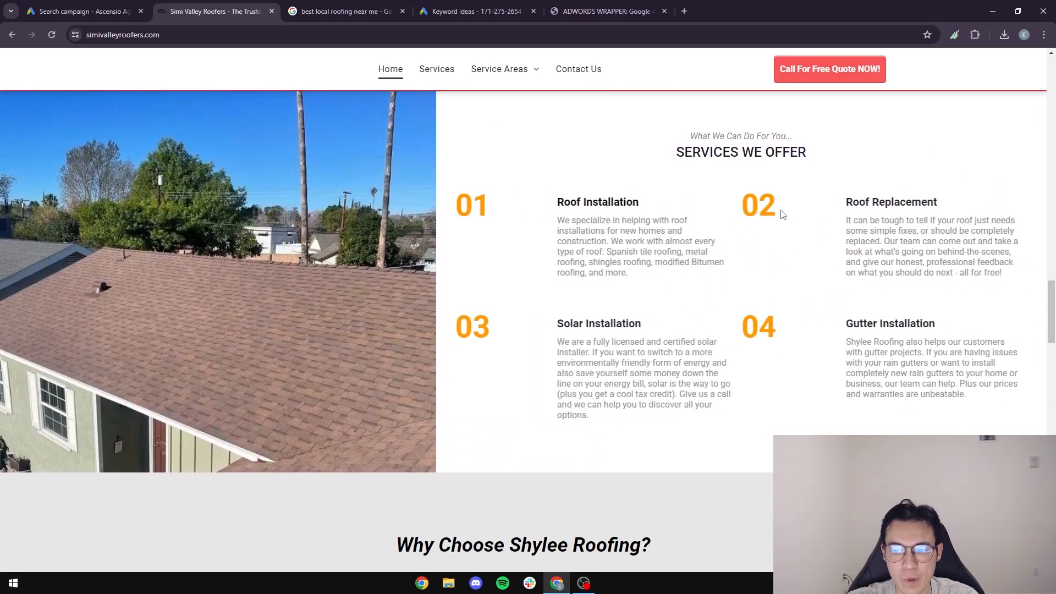
scroll(563, 304, "down", 7)
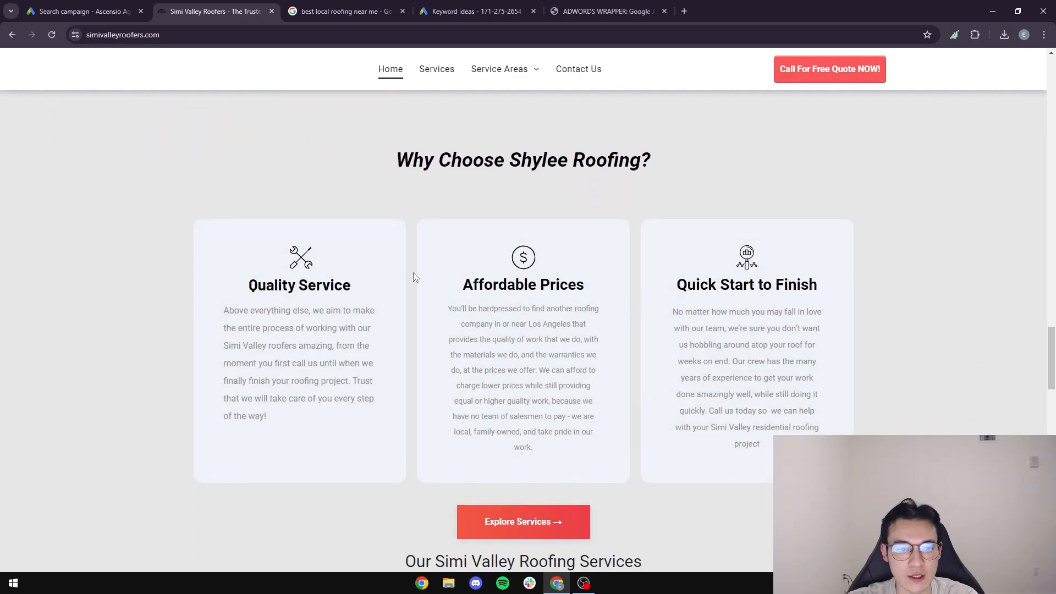
key("ctrl+shift+Tab")
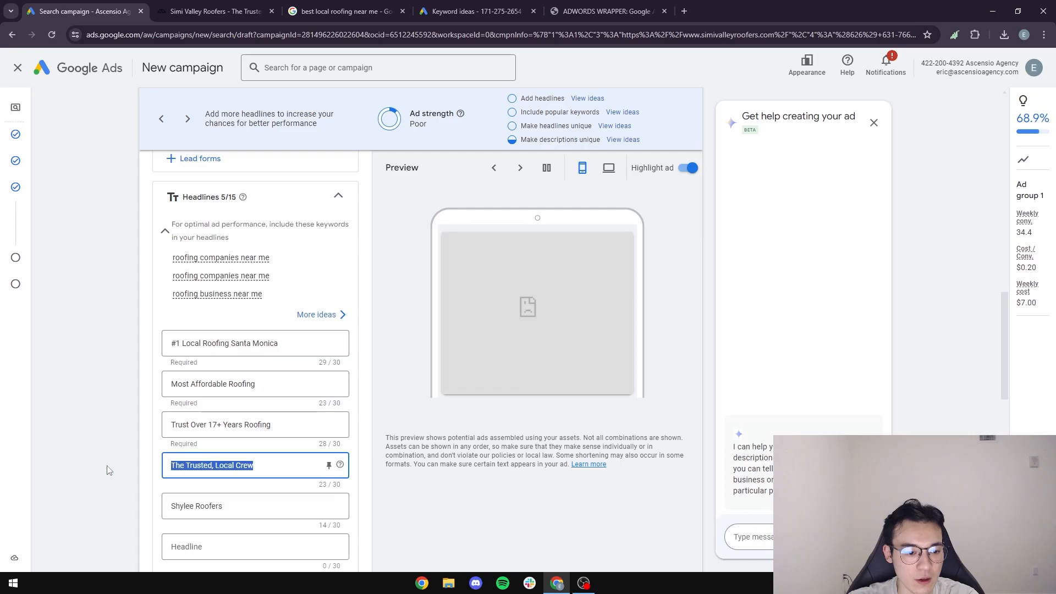
type("Affordable P")
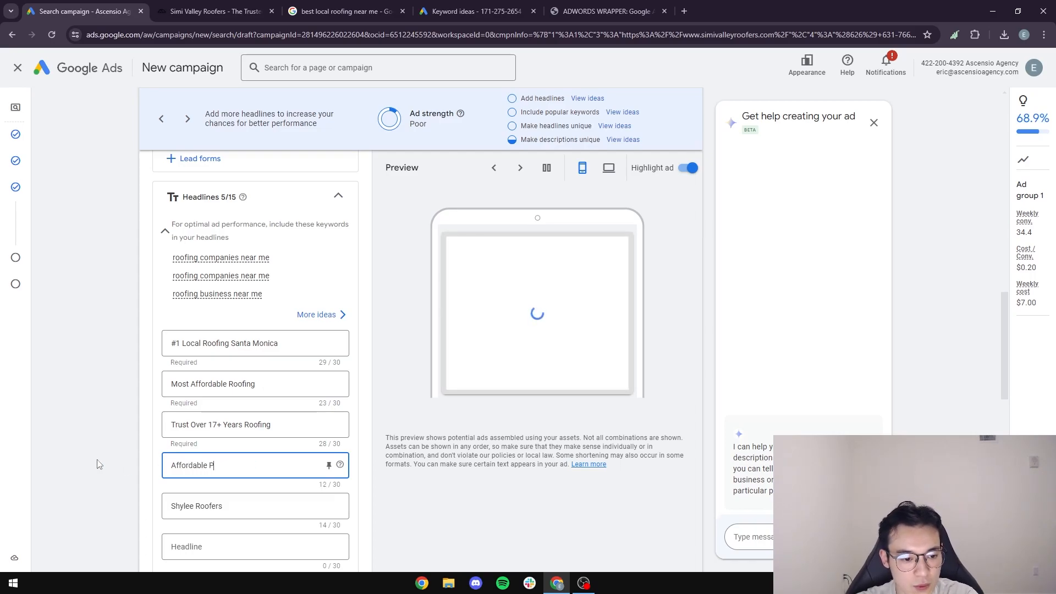
type("rices and Free")
key("BackSpace")
key("BackSpace")
key("BackSpace")
key("BackSpace")
key("BackSpace")
key("BackSpace")
key("BackSpace")
key("BackSpace")
key("BackSpace")
key("BackSpace")
key("BackSpace")
key("BackSpace")
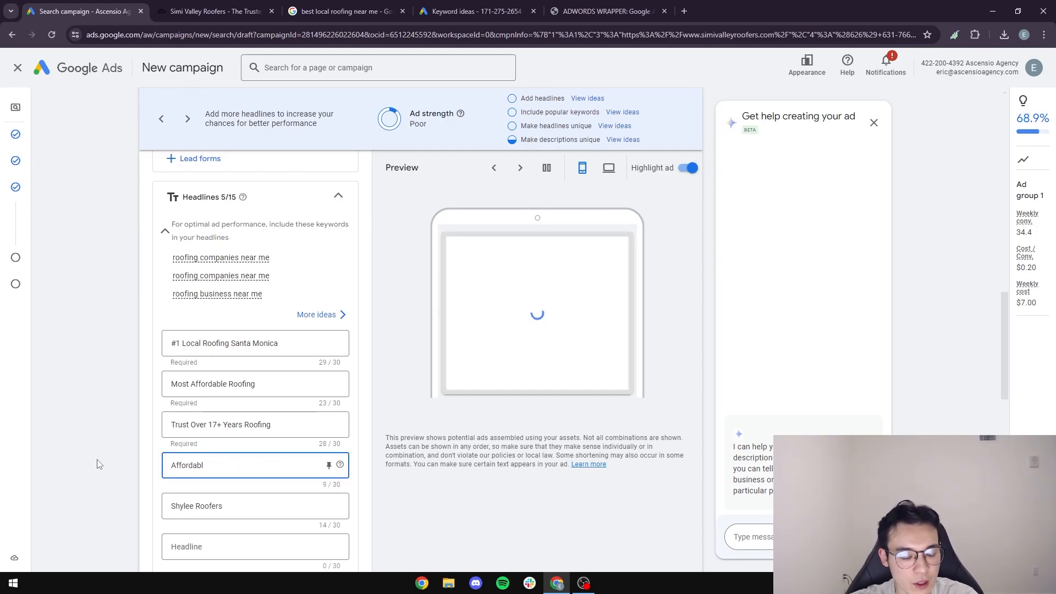
key("BackSpace")
key("BackSpace")
key("BackSpace")
key("BackSpace")
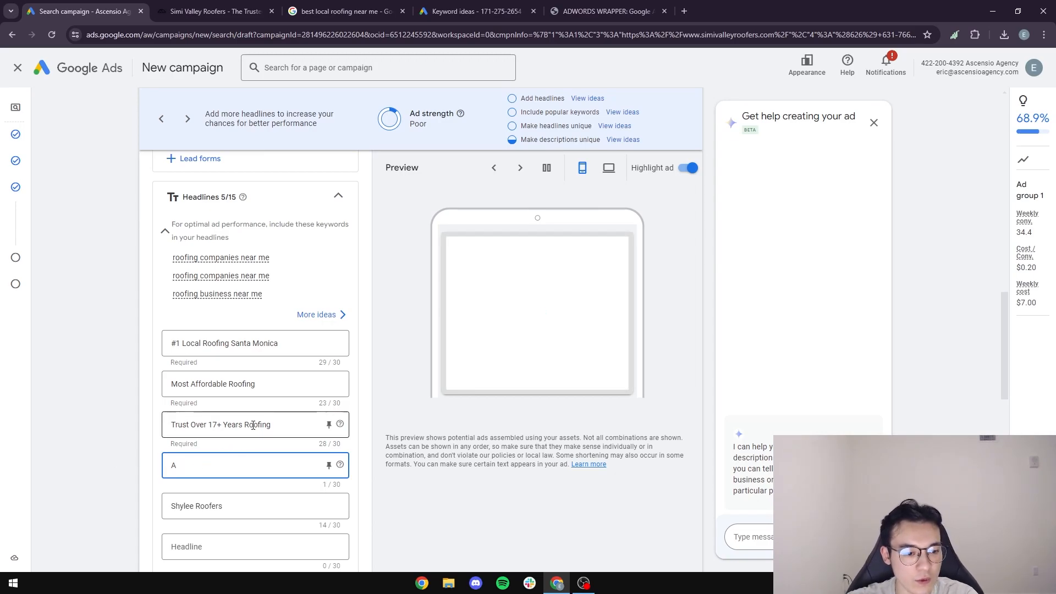
Append 'Prices' to the Most Affordable Roofing headline and delete the stray fifth headline's text.
left_click(291, 388)
type("Prices")
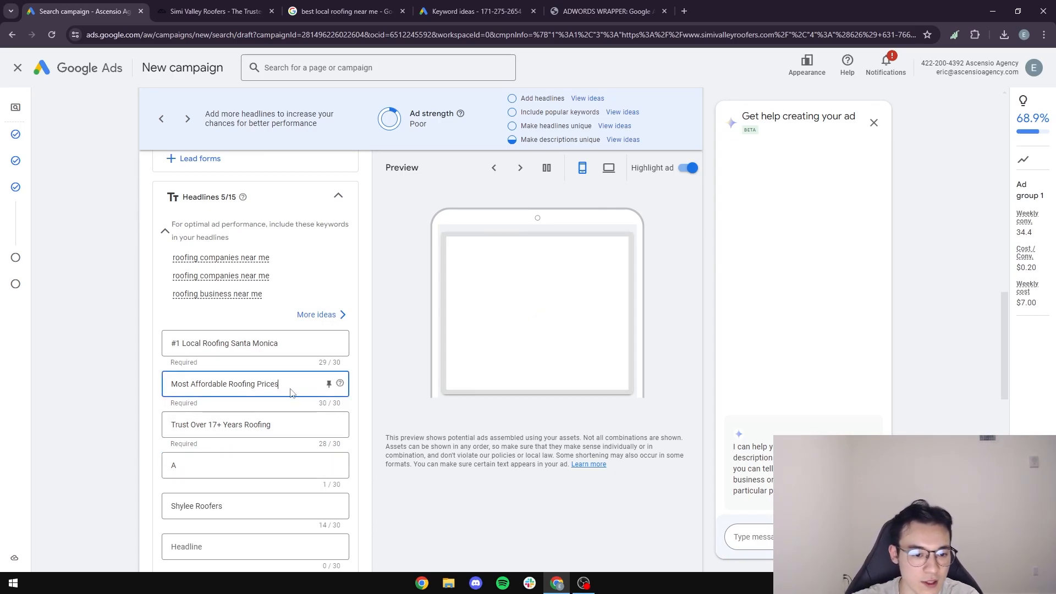
left_click(278, 427)
left_click(202, 462)
key("BackSpace")
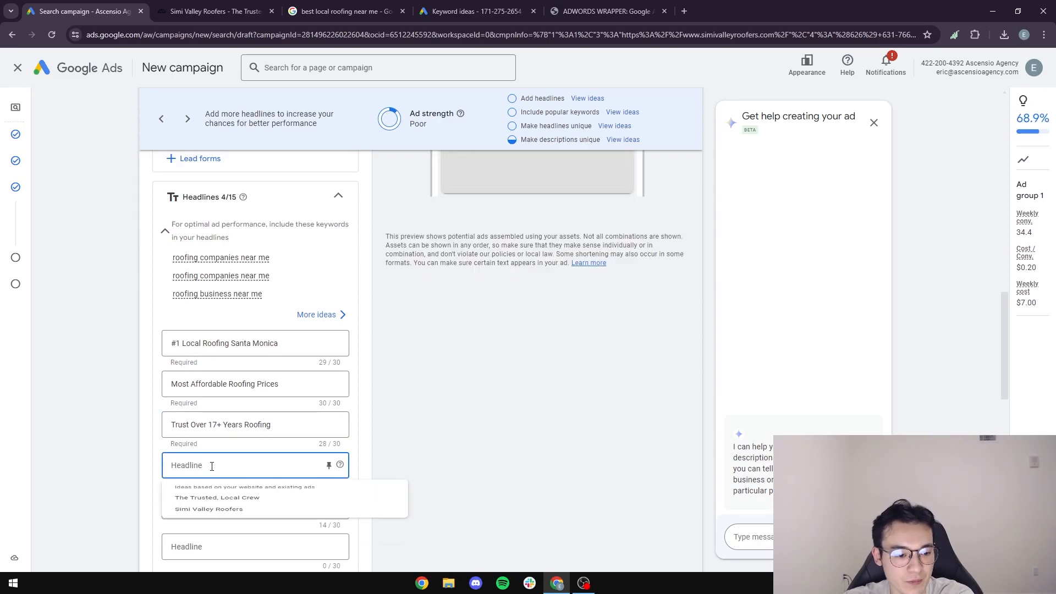
left_click(144, 480)
scroll(146, 478, "down", 1)
left_click_drag(247, 448, 81, 446)
key("BackSpace")
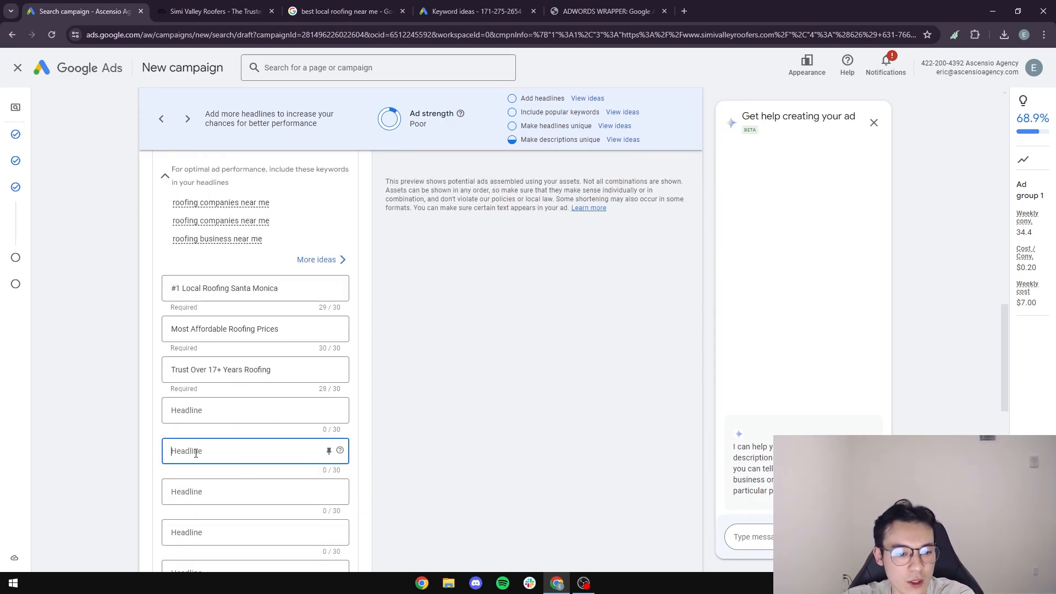
Enter 'Call Us For A Free Quote Now!' as the fourth headline, based on the website's call to action.
left_click(232, 408)
left_click(215, 11)
scroll(582, 306, "down", 7)
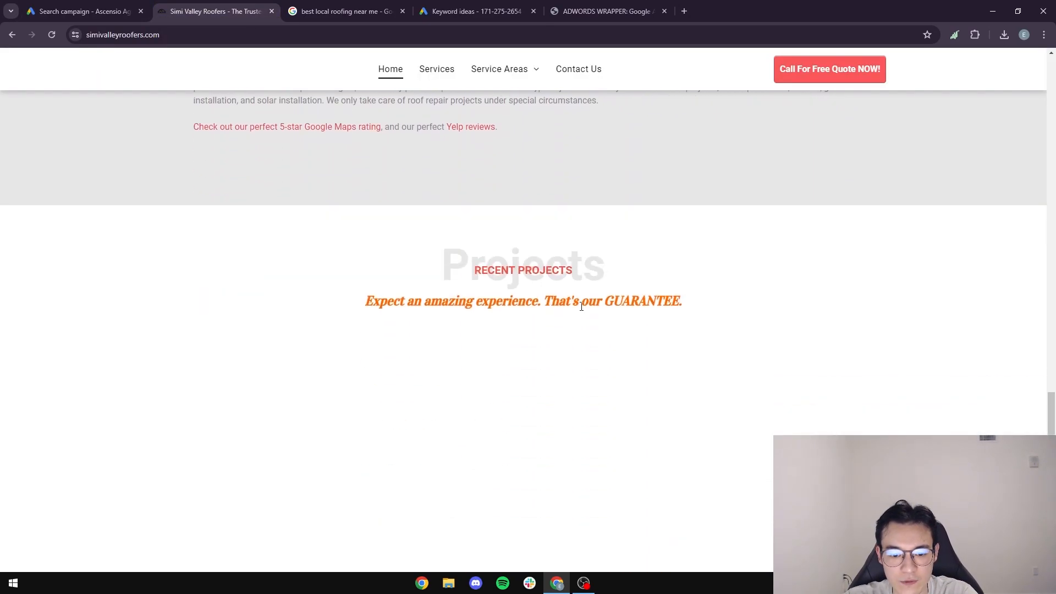
scroll(582, 306, "down", 10)
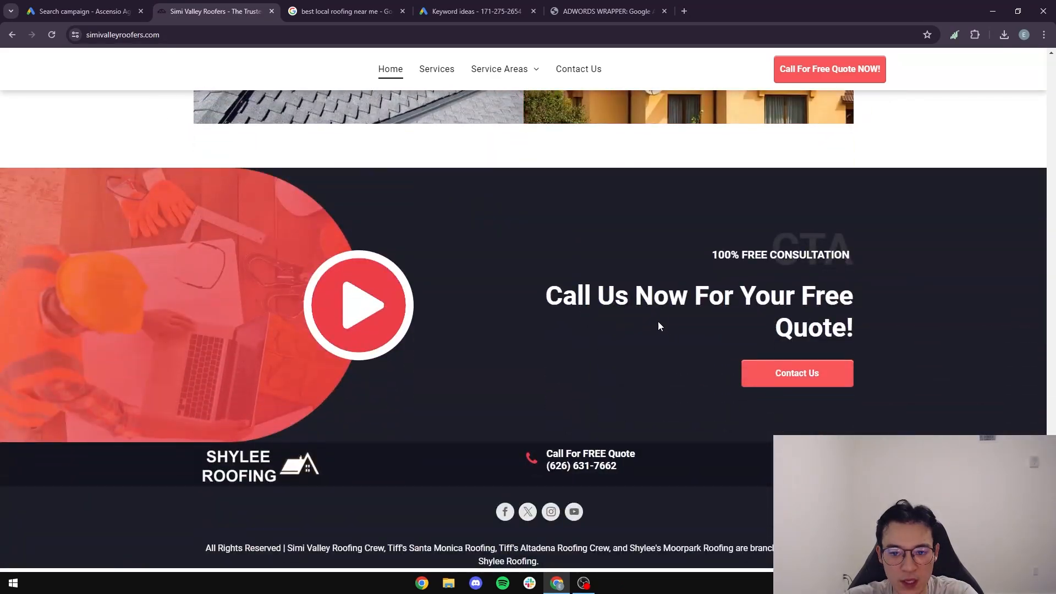
left_click(81, 4)
type("Call")
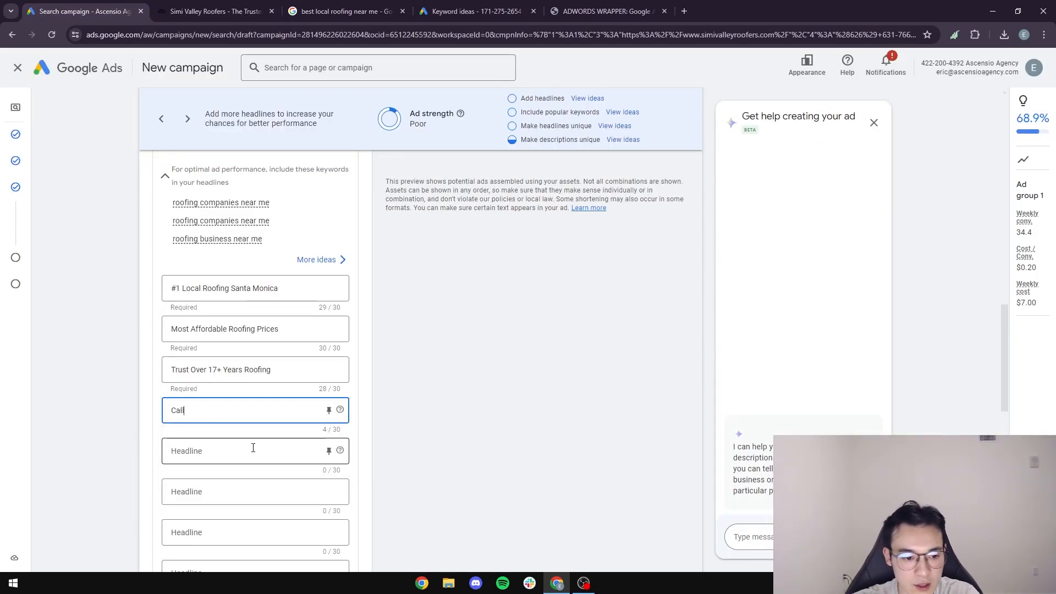
type(" Us For A Free Quot")
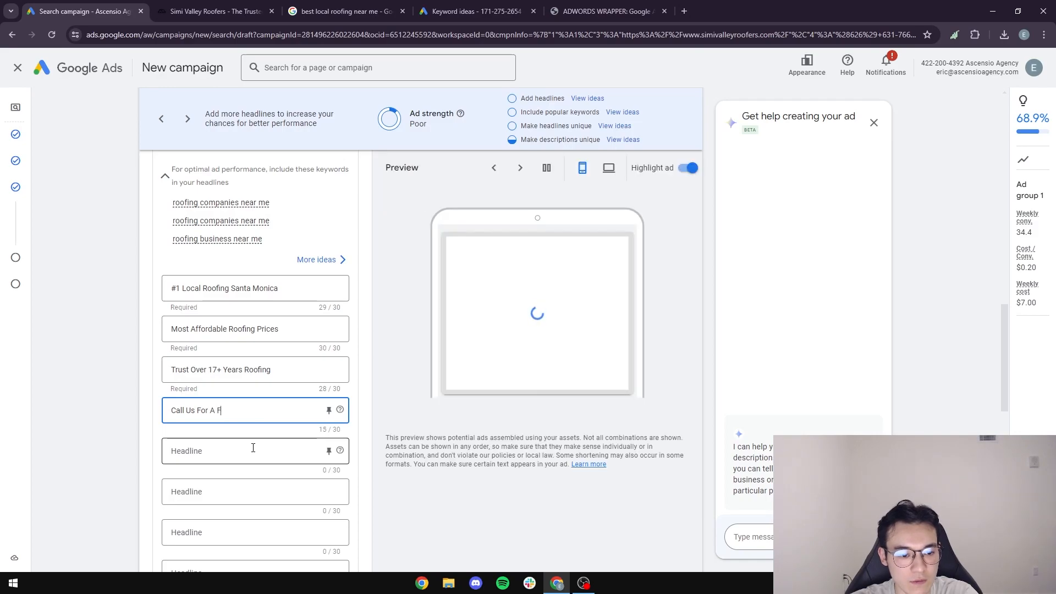
key("BackSpace")
key("BackSpace")
key("BackSpace")
key("BackSpace")
type("Roofing Qu")
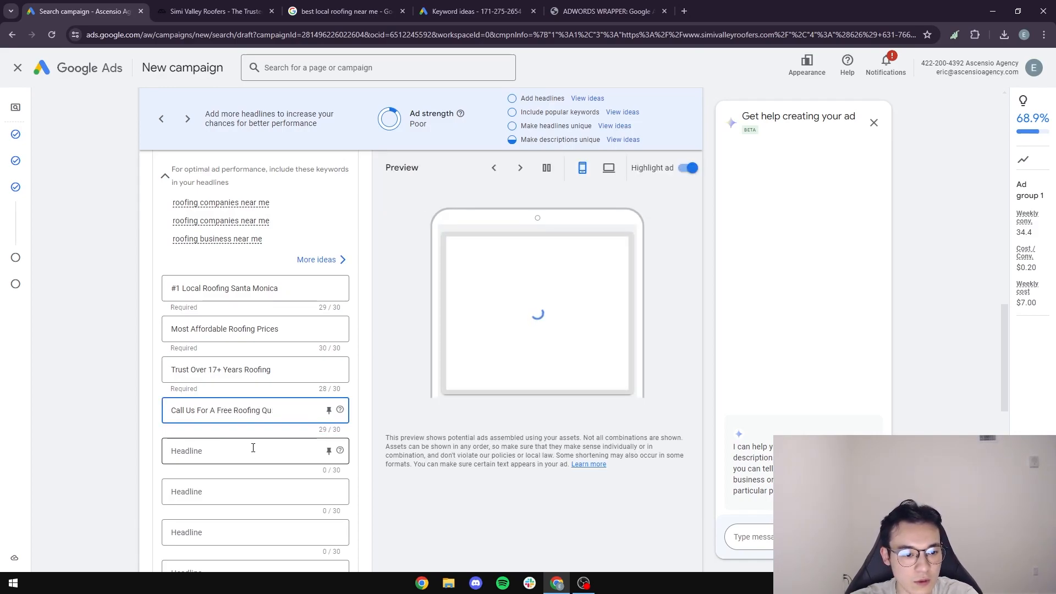
type("e Now!")
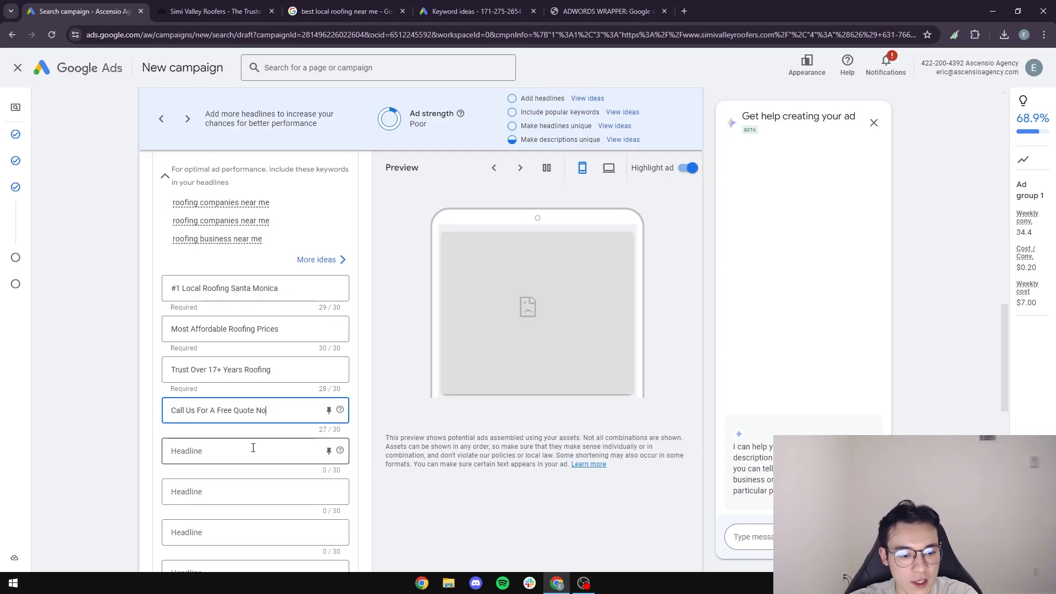
left_click(109, 408)
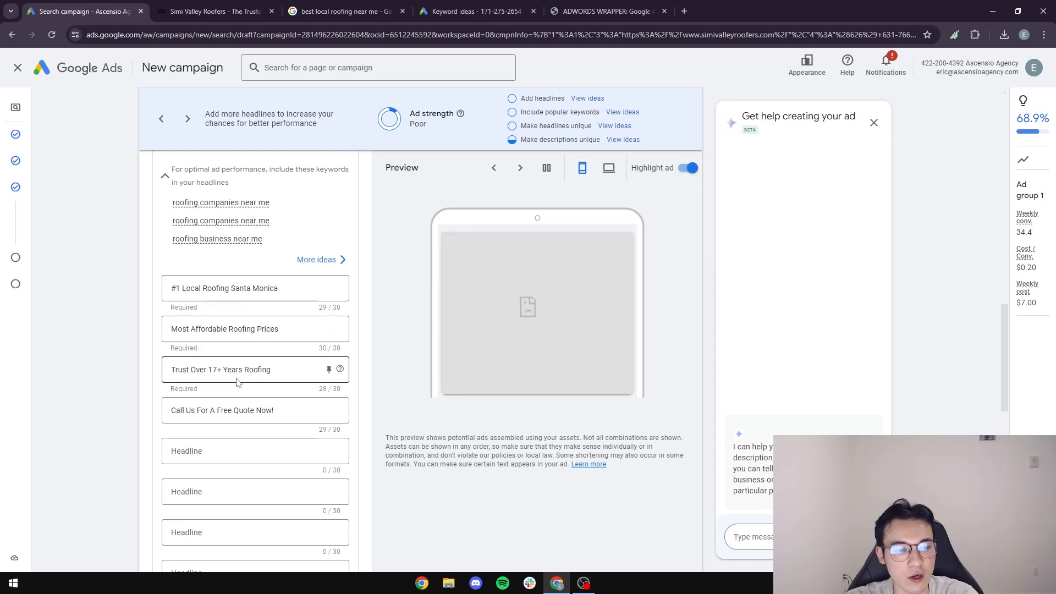
scroll(163, 379, "up", 2)
scroll(146, 358, "down", 8)
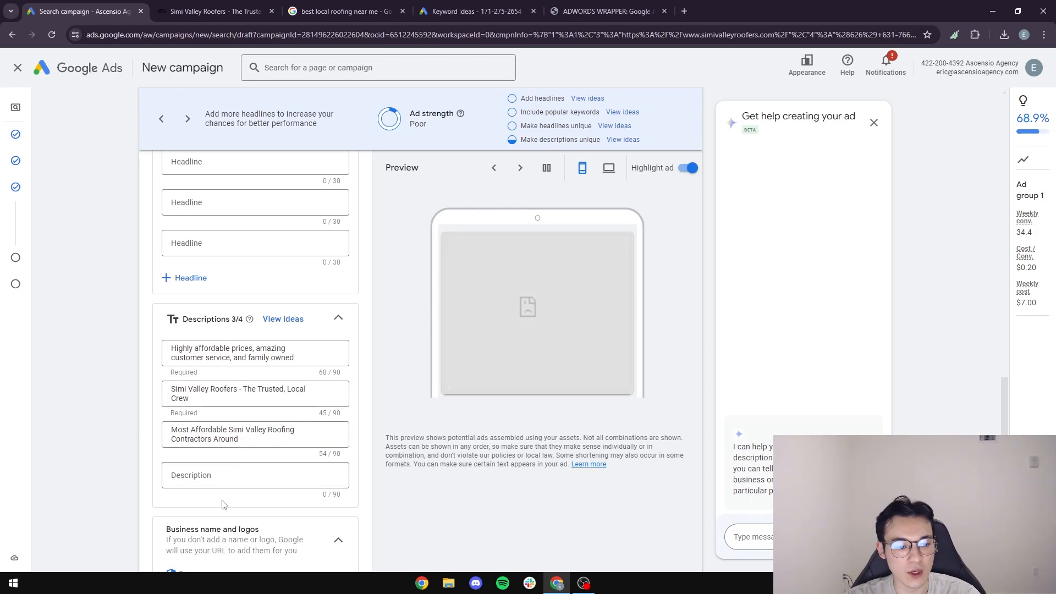
Append 'Over 17+ Years' to description 2 and set description 3 to 'Call Us Now For A Free Quote Today'.
left_click_drag(260, 438, 164, 434)
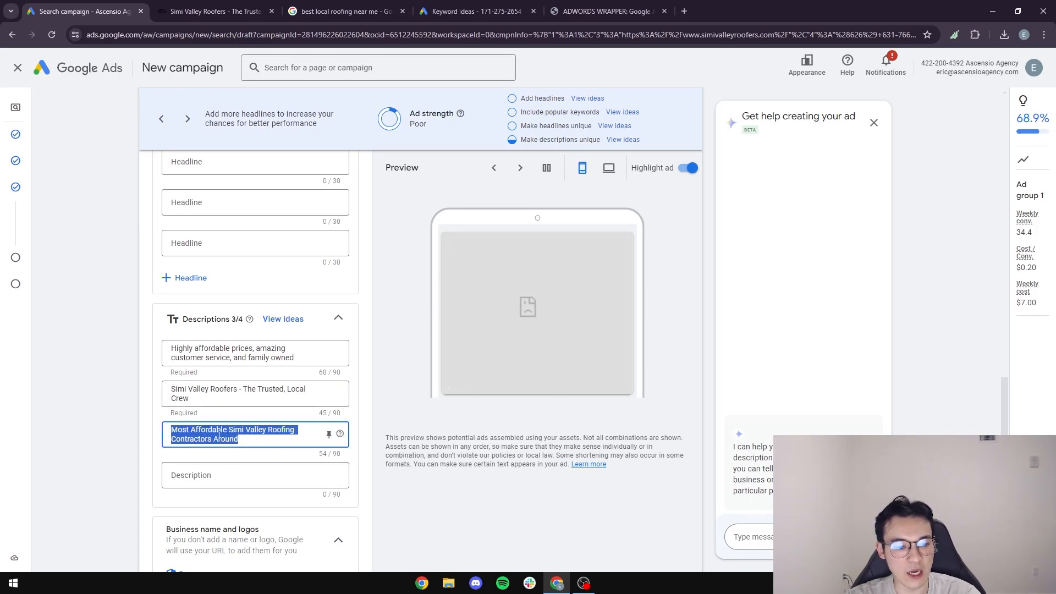
left_click(219, 396)
type("Over 17+ Years")
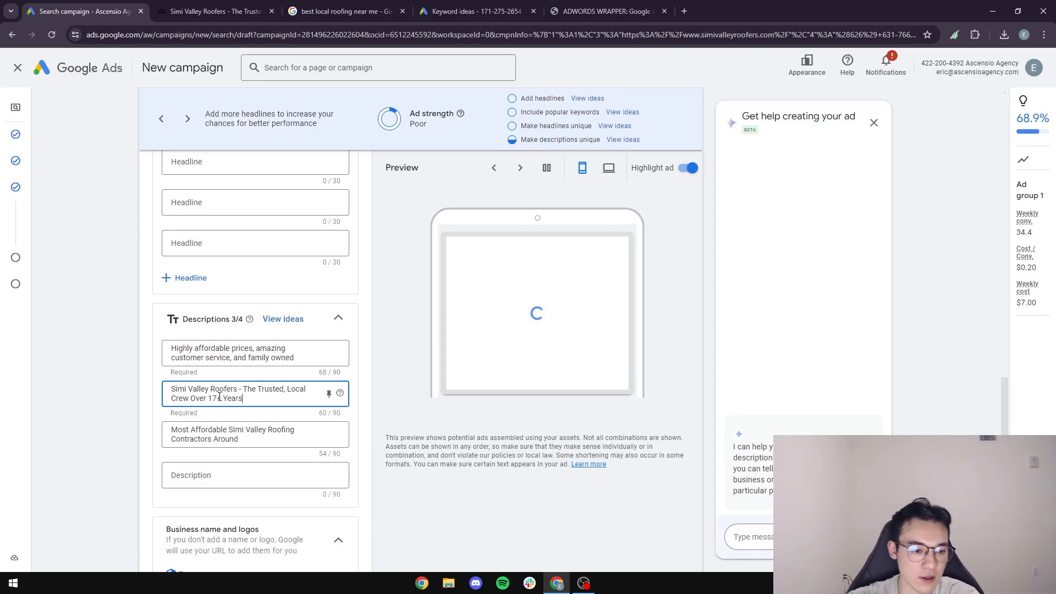
key("Tab")
type("C")
type("all Ul")
type(" now For")
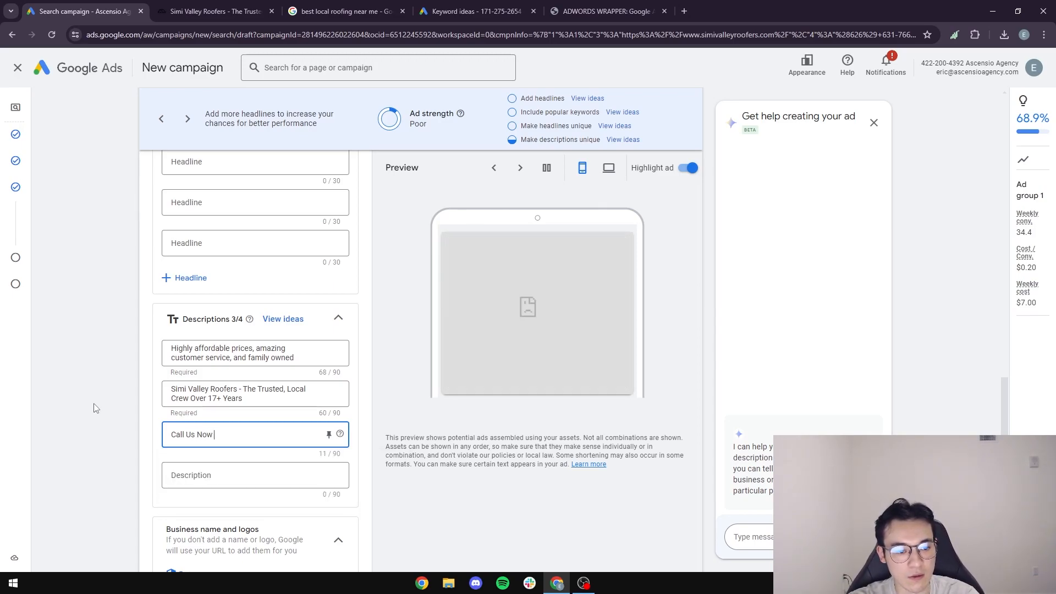
type(" A Free Quote Today")
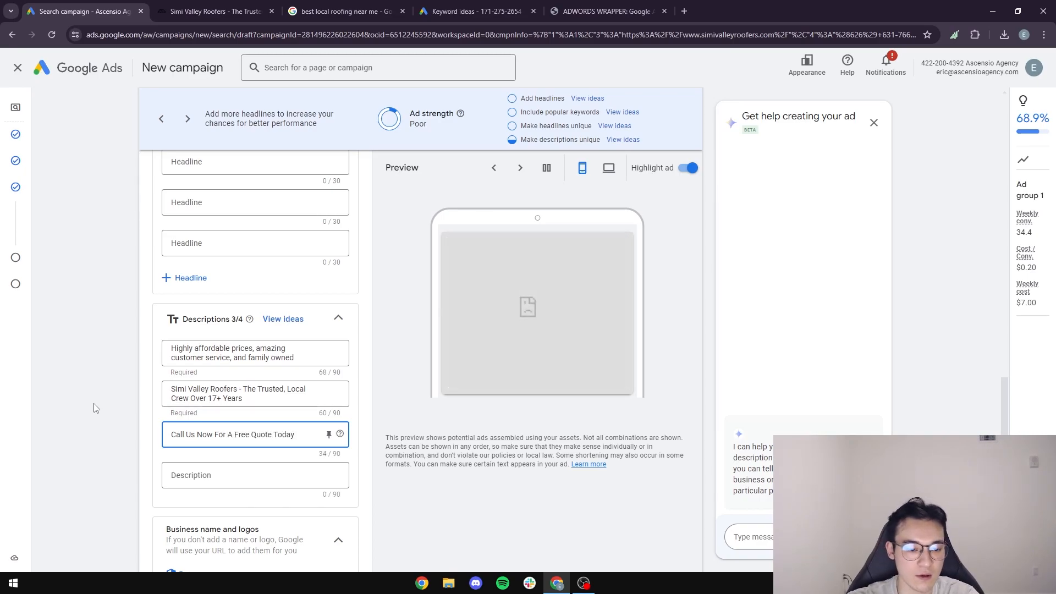
left_click(132, 374)
scroll(134, 361, "down", 2)
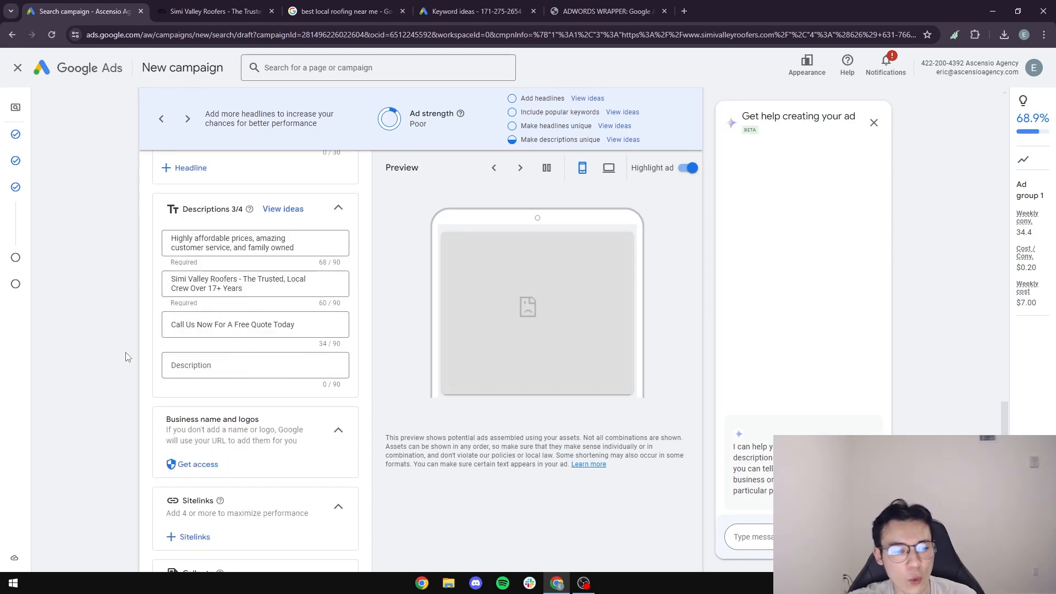
scroll(128, 355, "down", 2)
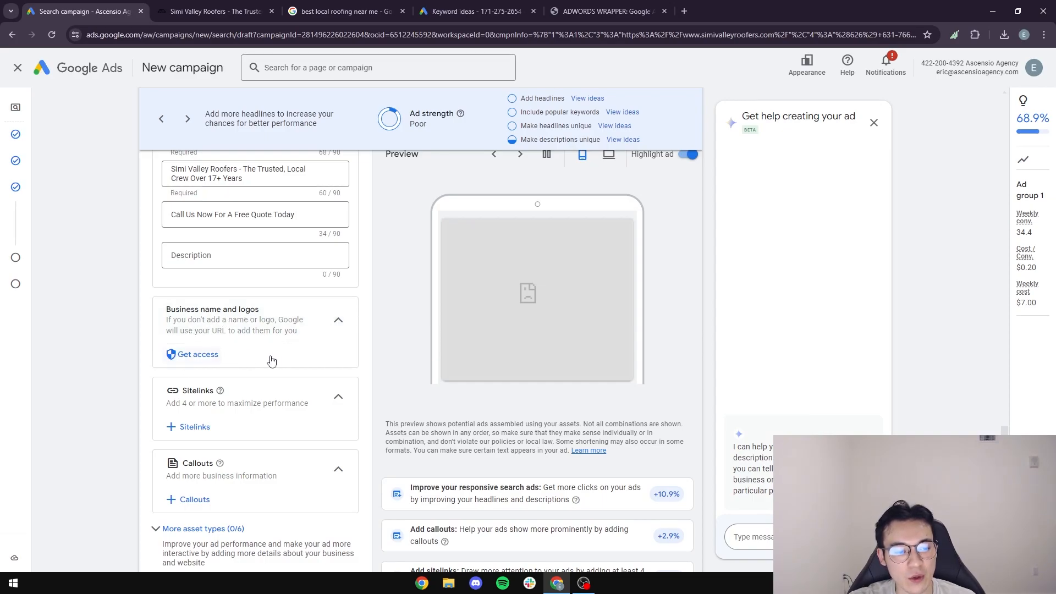
Start a new sitelink from Add sitelinks, then return to the roofer's Contact Us page.
scroll(275, 360, "down", 1)
left_click(187, 373)
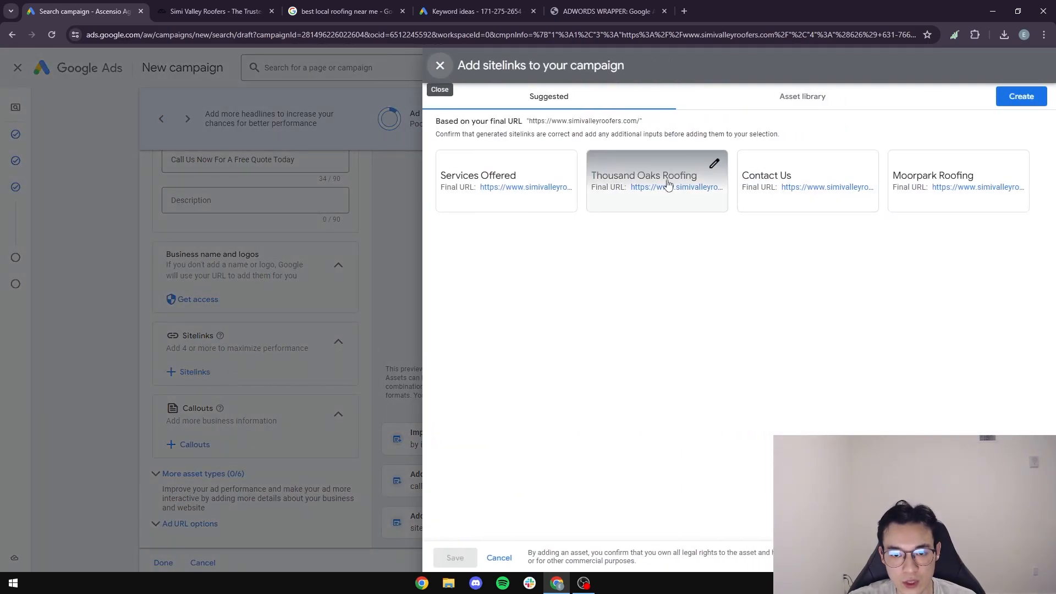
left_click(1021, 96)
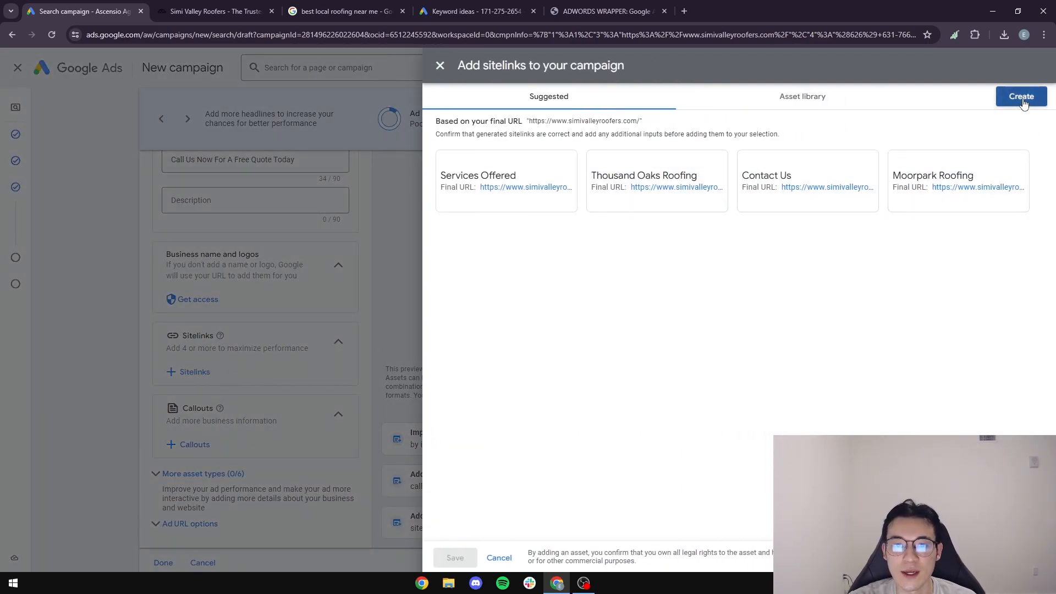
left_click(247, 11)
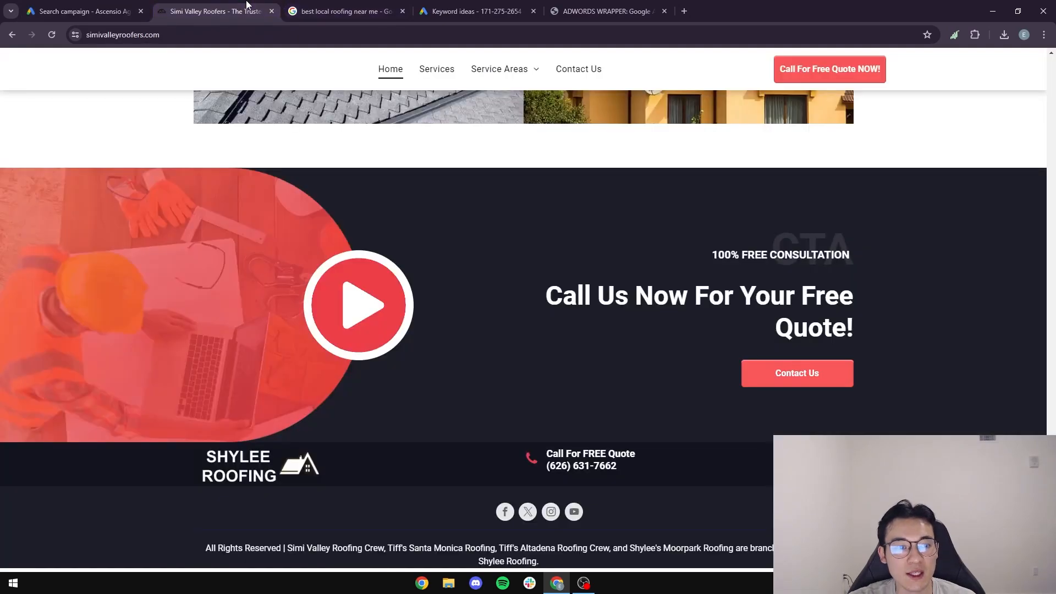
left_click(11, 35)
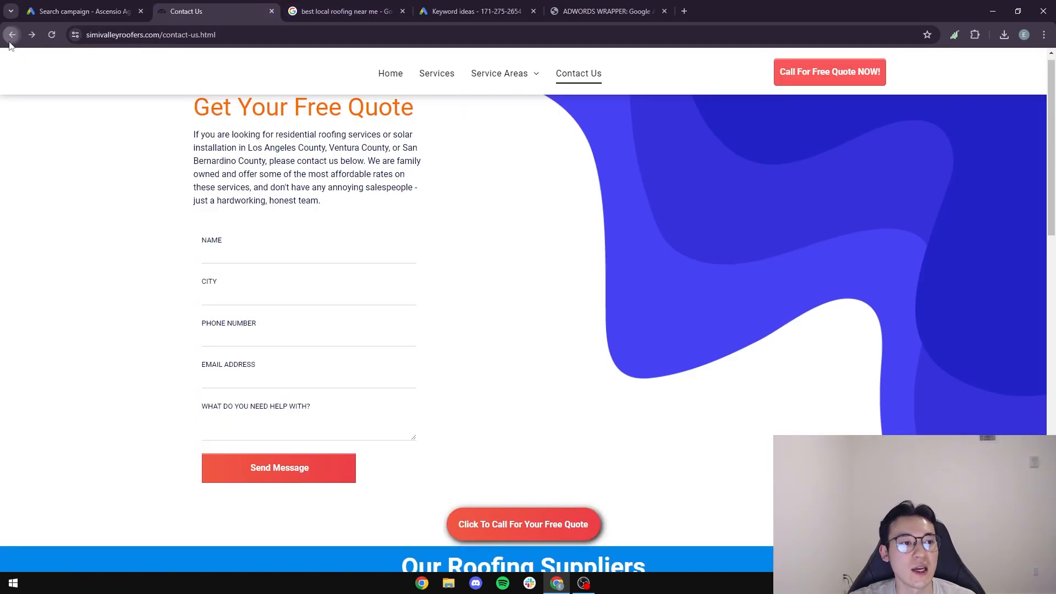
left_click(10, 40)
Review competitors' sponsored ad sitelinks in the 'roofing near me' results, then return to the sitelink form.
left_click(9, 41)
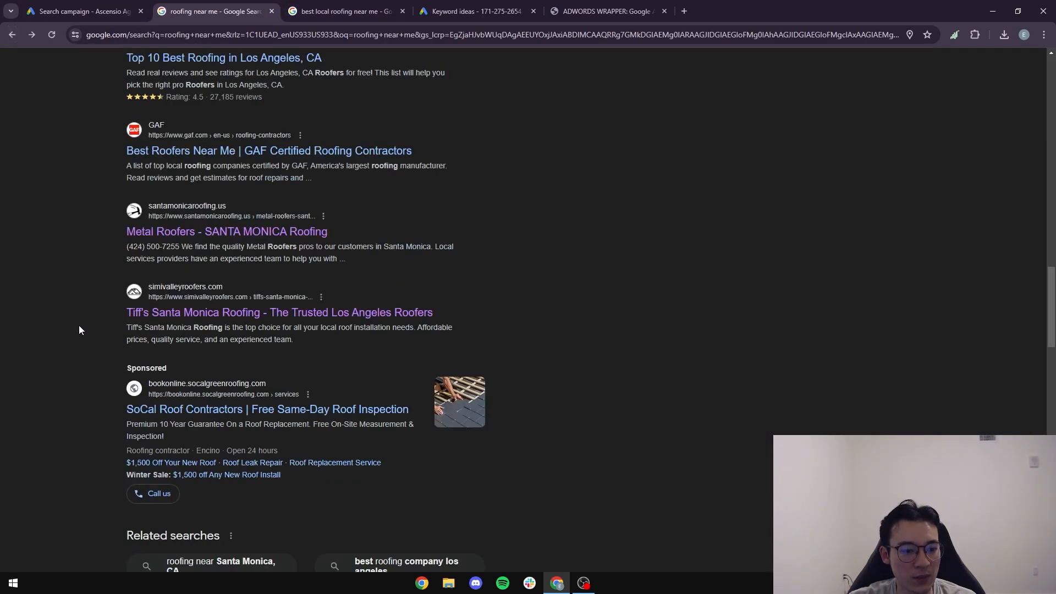
scroll(80, 328, "up", 8)
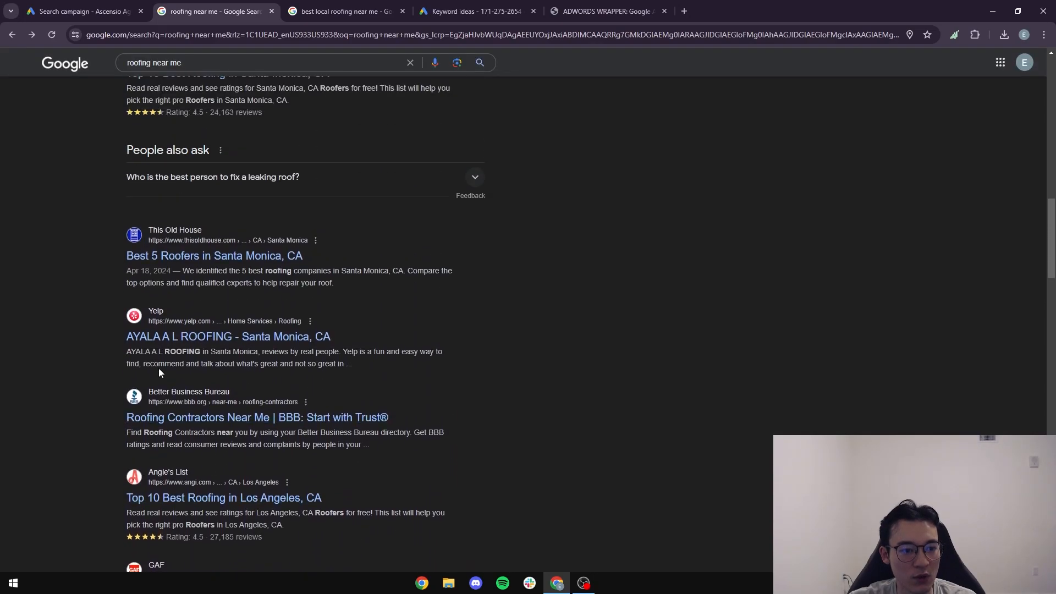
scroll(235, 345, "up", 12)
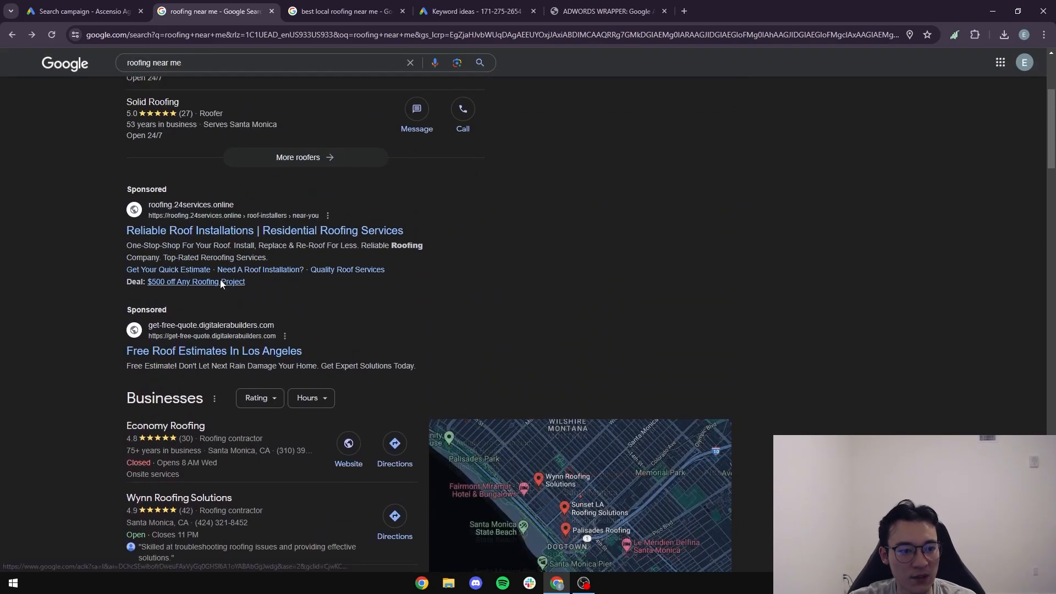
scroll(221, 282, "up", 1)
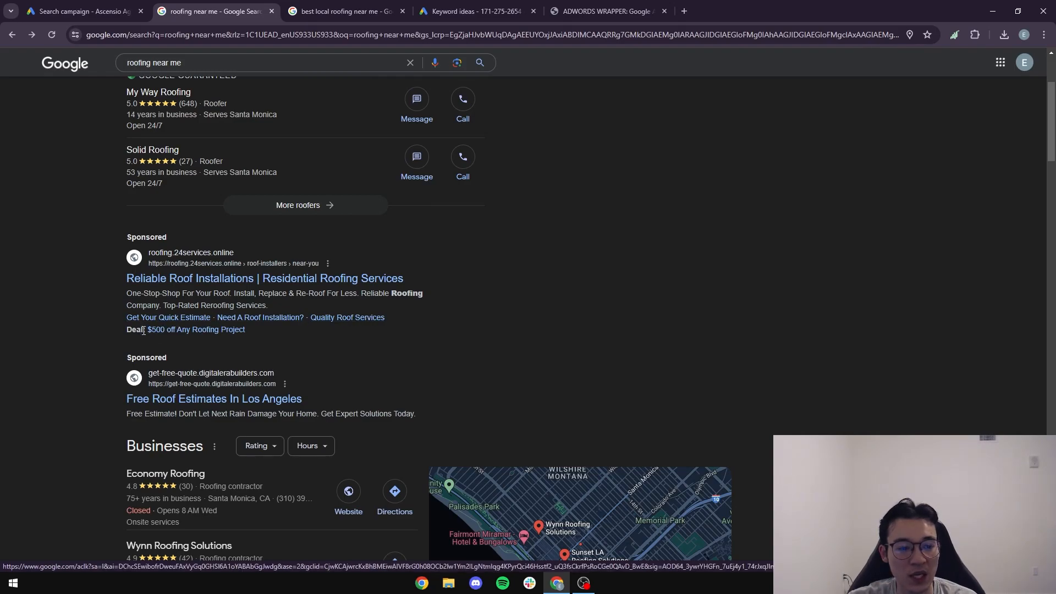
left_click_drag(258, 331, 75, 319)
left_click(77, 320)
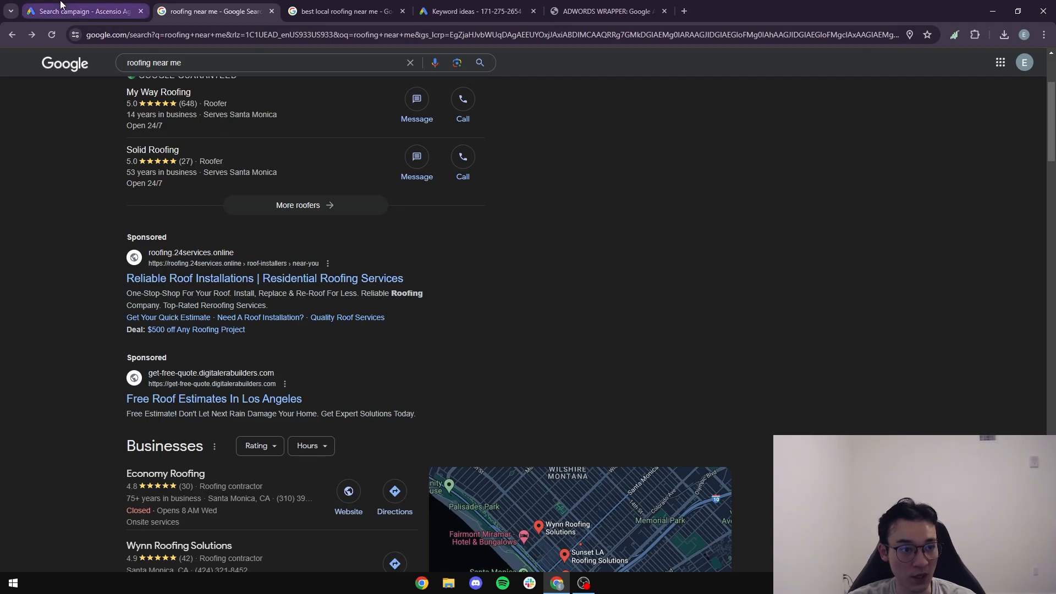
left_click(91, 12)
left_click(305, 166)
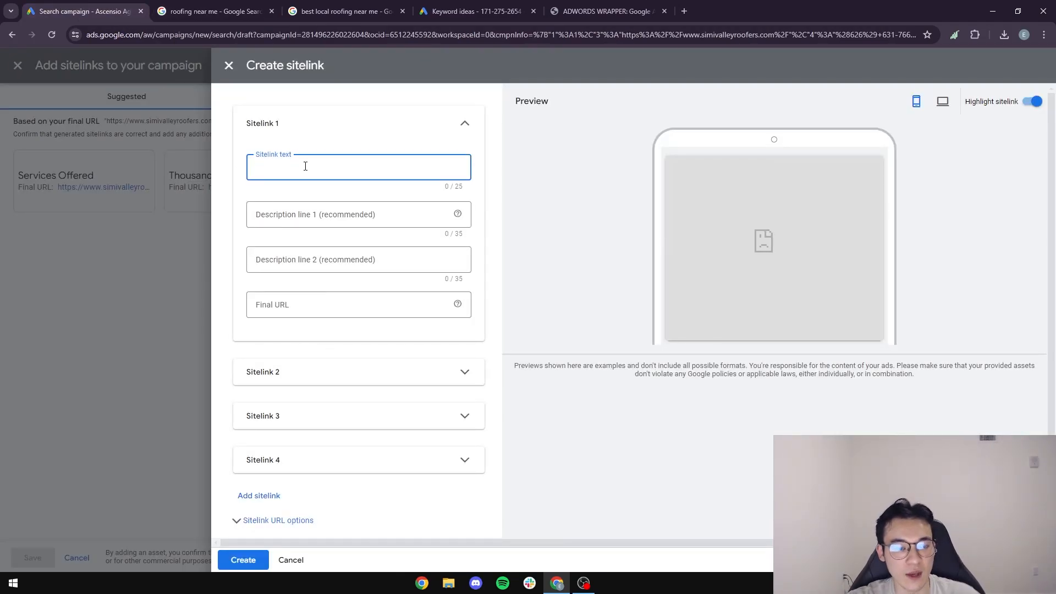
Create sitelink 1 'Call For Free Quote Today' with the contact-us page as its final URL.
type("Call")
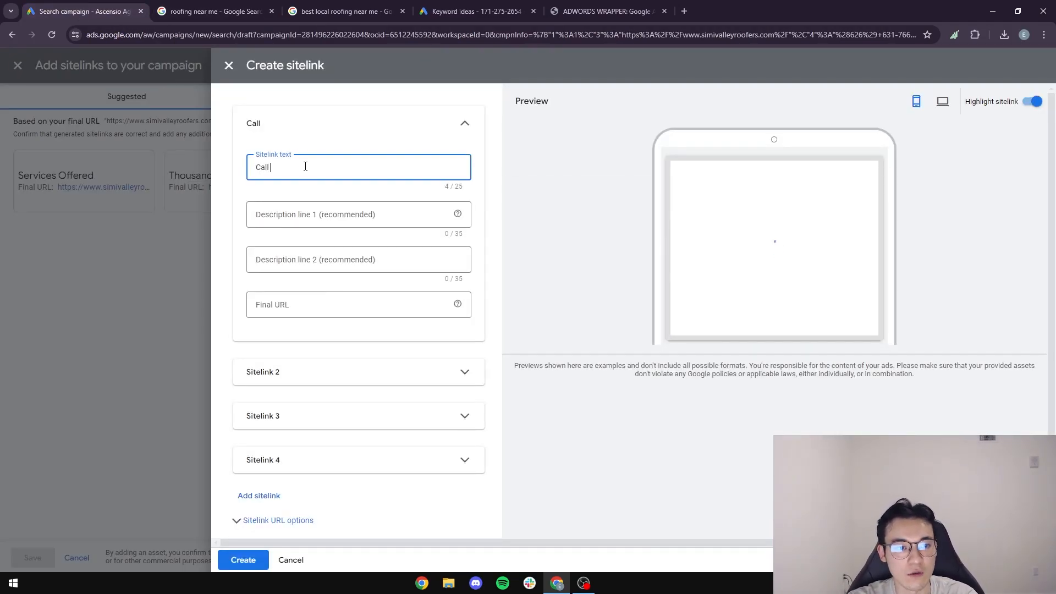
type(" For Free Quote")
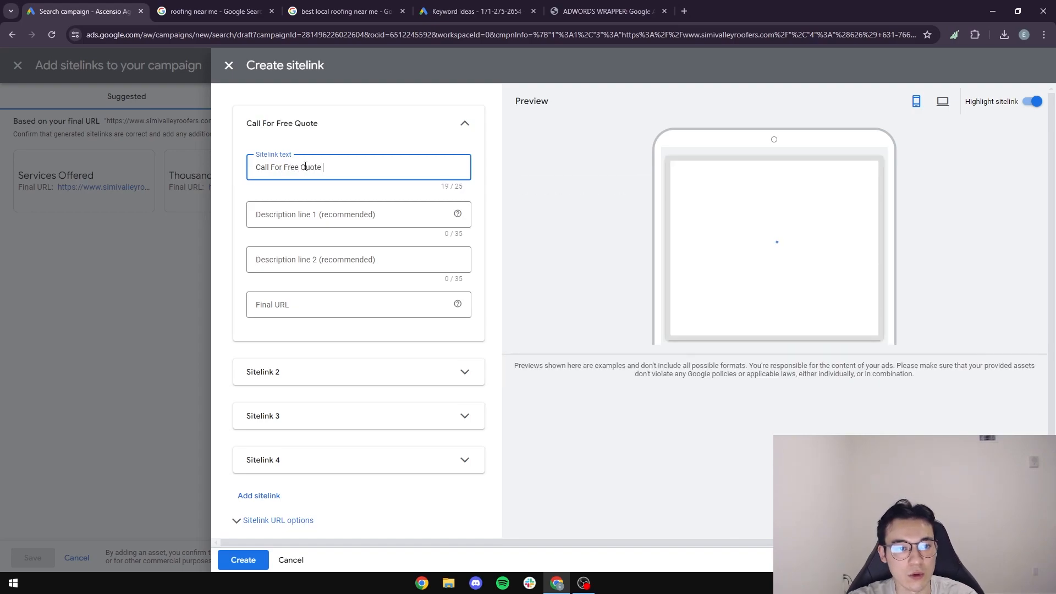
type(" Today")
left_click(318, 304)
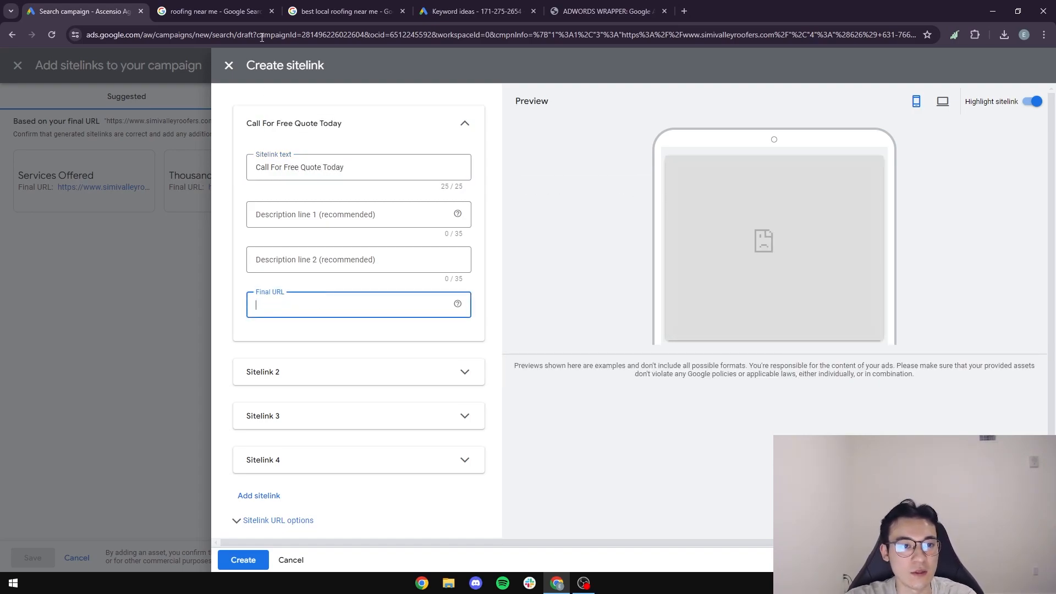
left_click(255, 11)
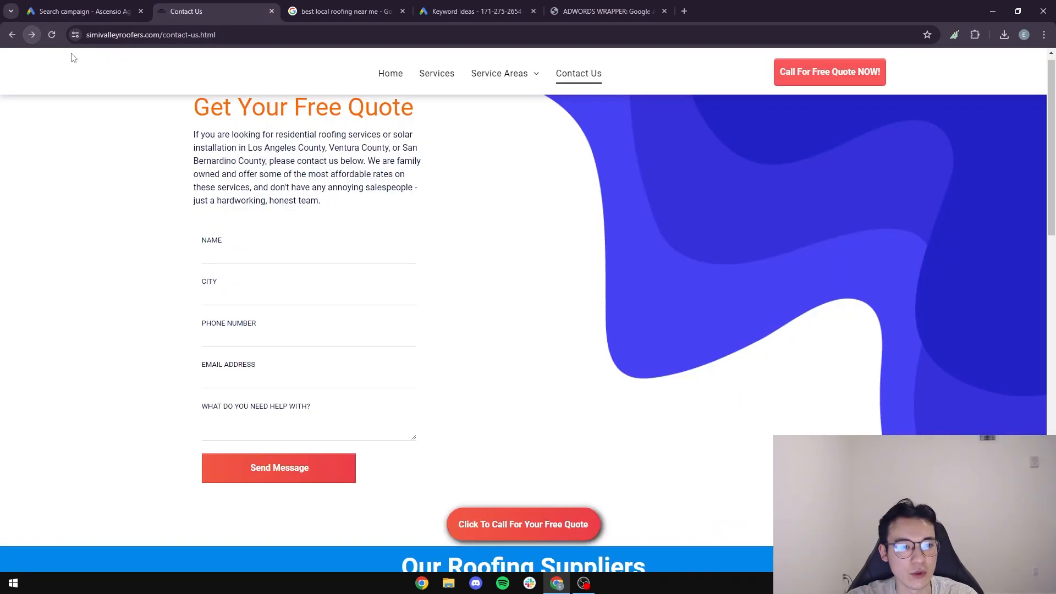
left_click(110, 35)
key("ctrl+c")
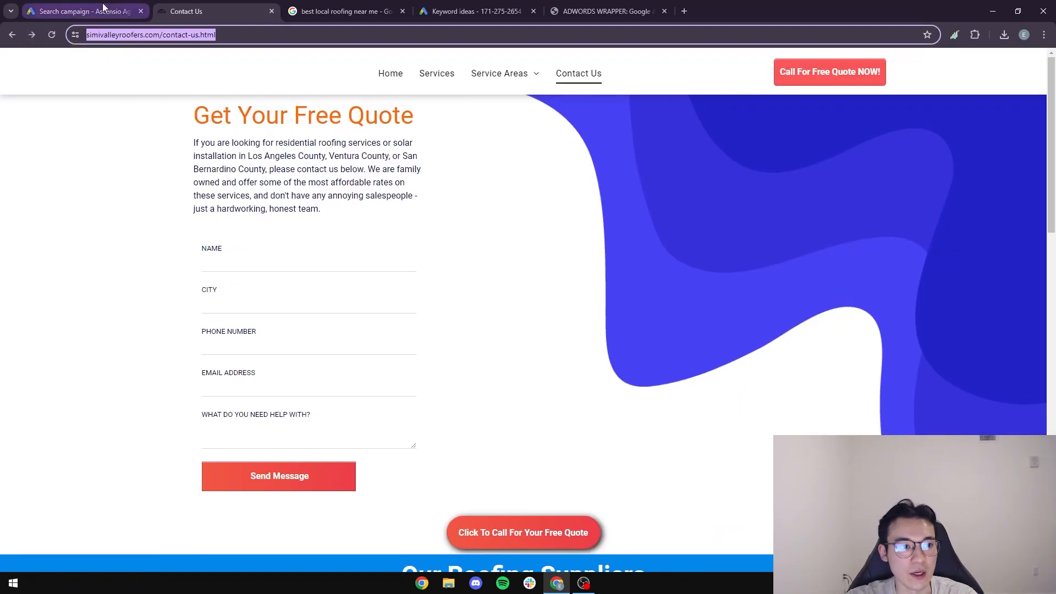
left_click(106, 8)
key("ctrl+v")
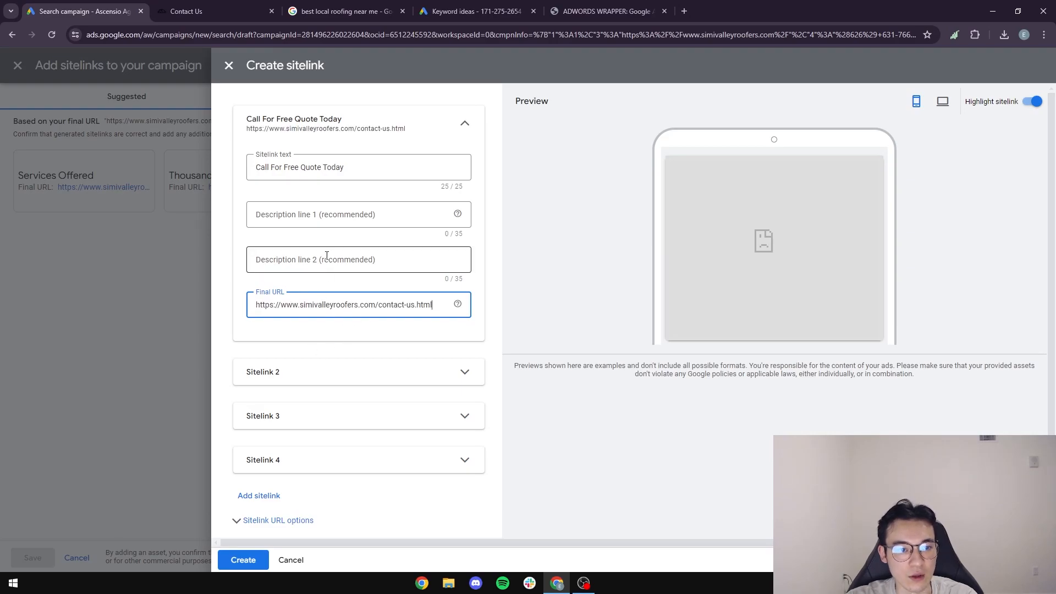
Look up the roofing site's services page for the second sitelink.
left_click(324, 375)
left_click(214, 11)
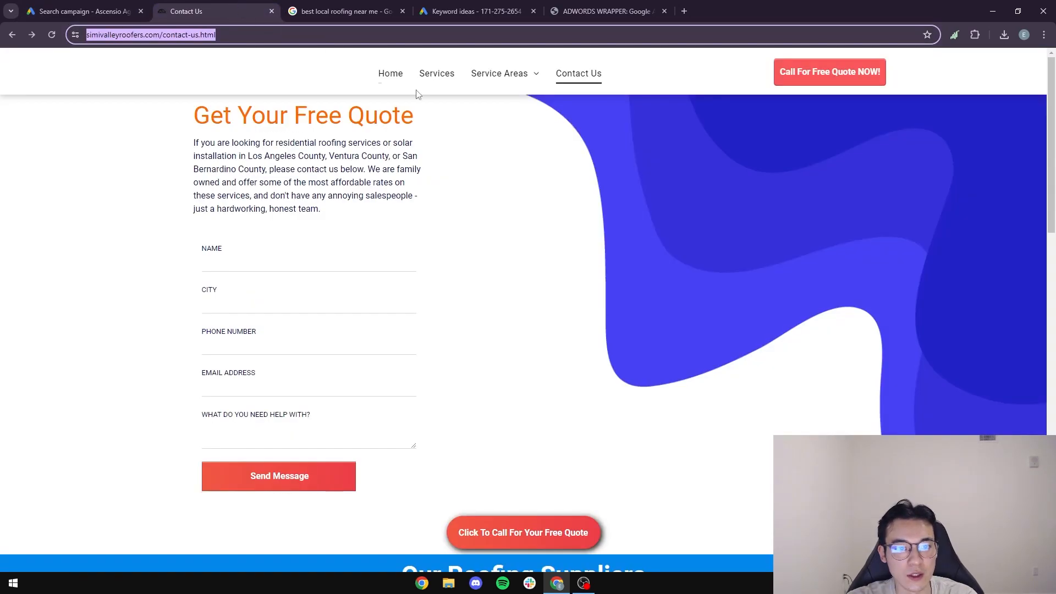
left_click(437, 73)
scroll(493, 285, "down", 7)
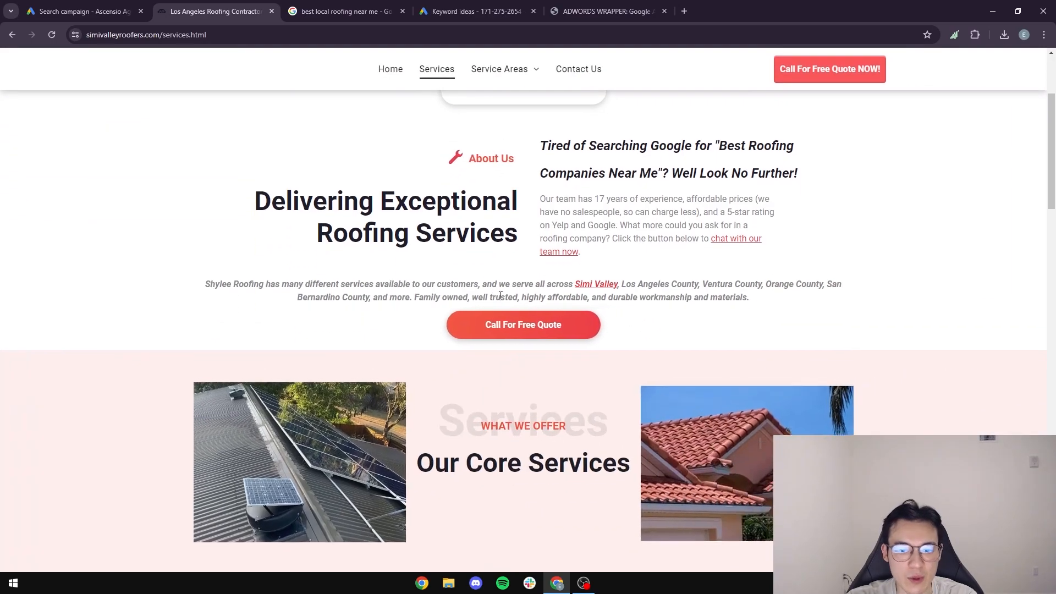
scroll(649, 249, "down", 3)
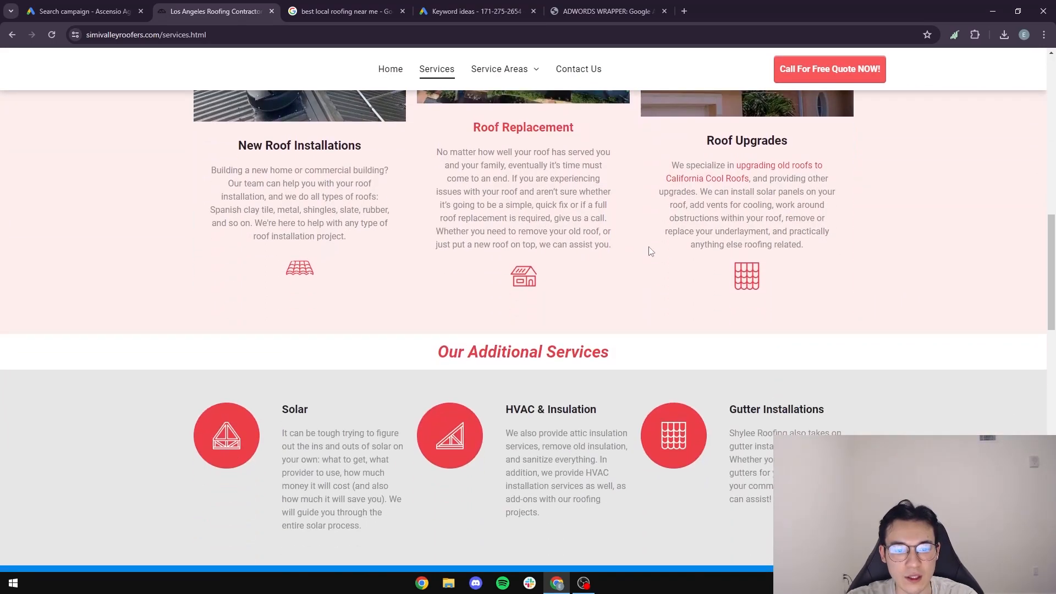
scroll(657, 262, "down", 1)
scroll(335, 435, "up", 2)
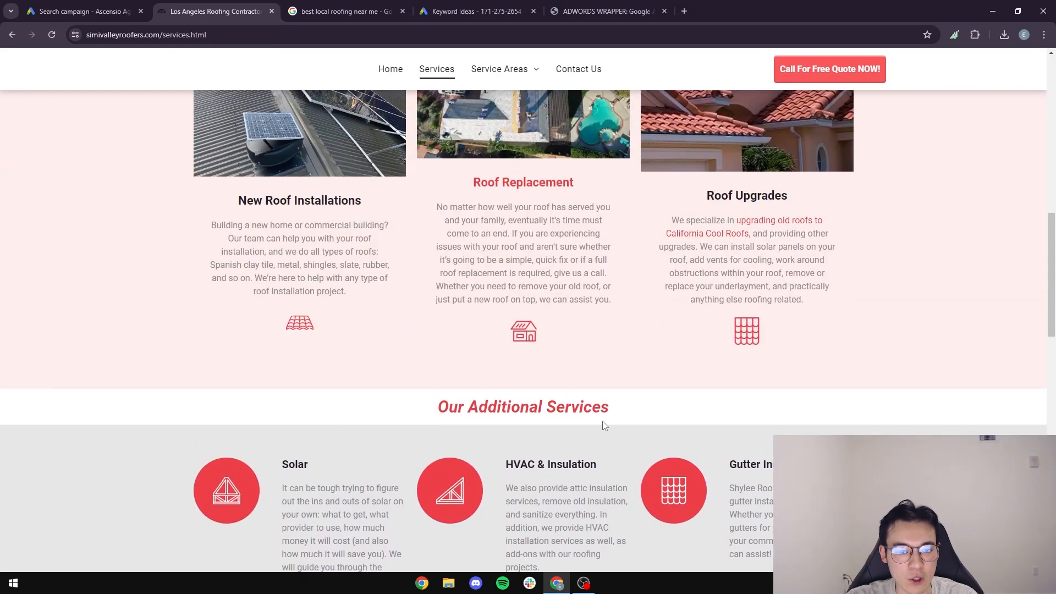
left_click(83, 11)
Name sitelink 2 'Solar Installation' with the services.html address as its final URL.
left_click(322, 432)
type("Solar S")
type("nstallation")
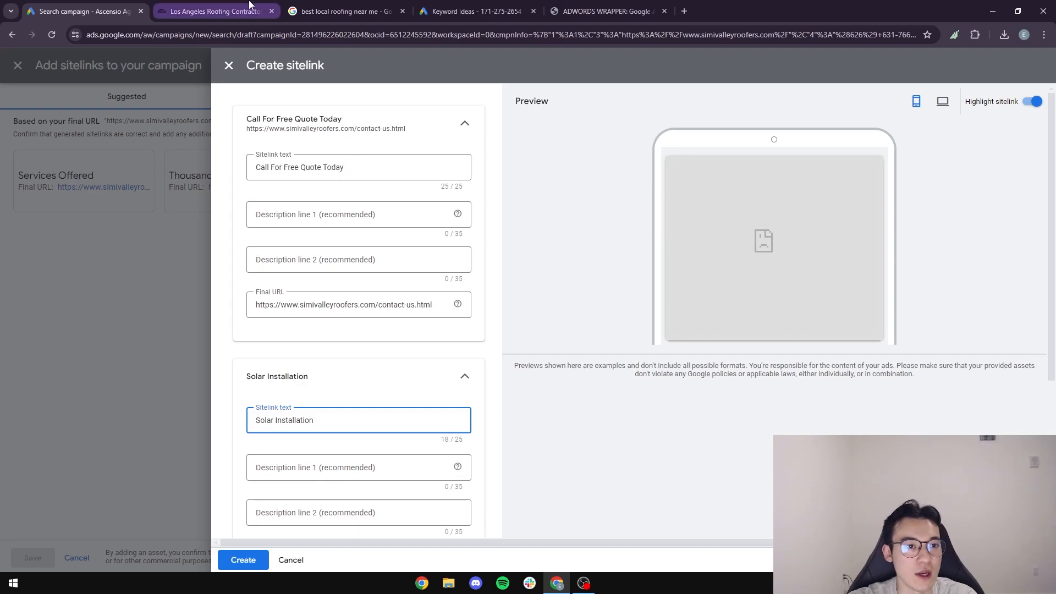
left_click(249, 5)
left_click(74, 15)
scroll(292, 391, "down", 3)
left_click(292, 390)
type("https://www.simivalleyroofers.com/services.html")
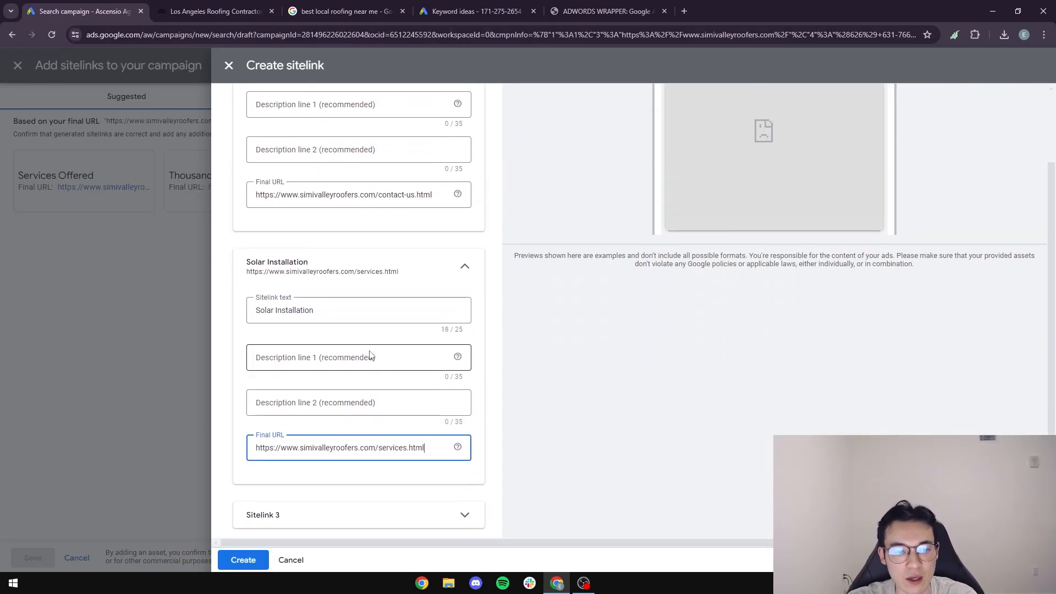
scroll(379, 352, "up", 1)
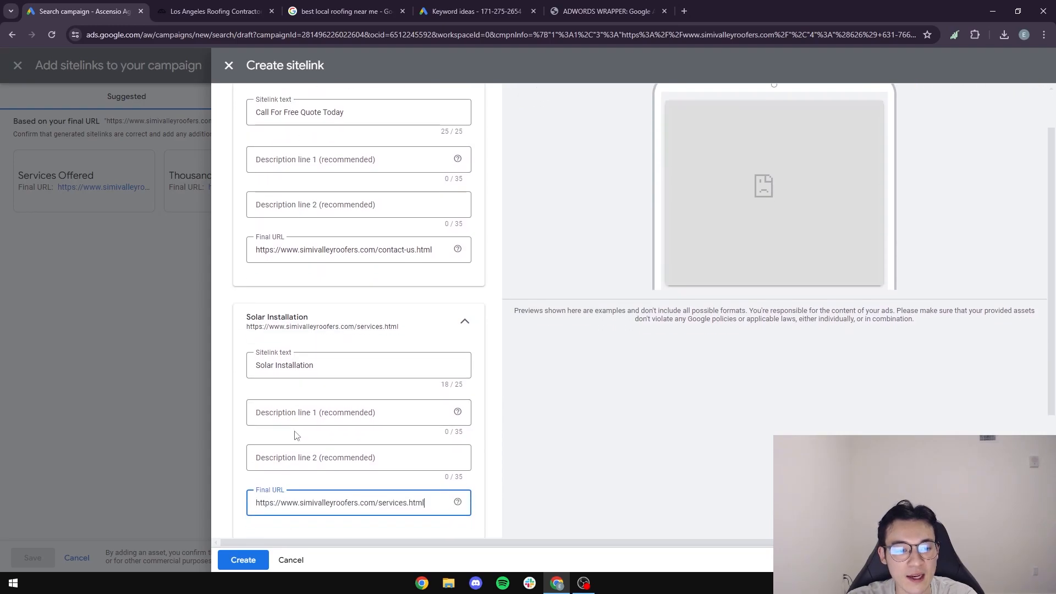
Create both sitelinks and save them to the campaign's ad.
left_click(259, 564)
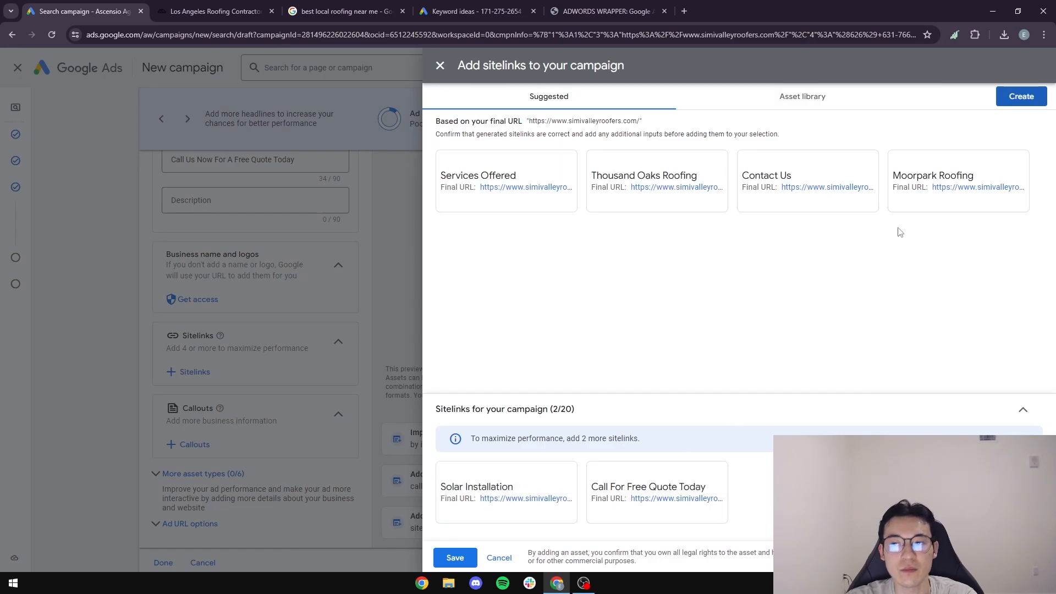
left_click(461, 562)
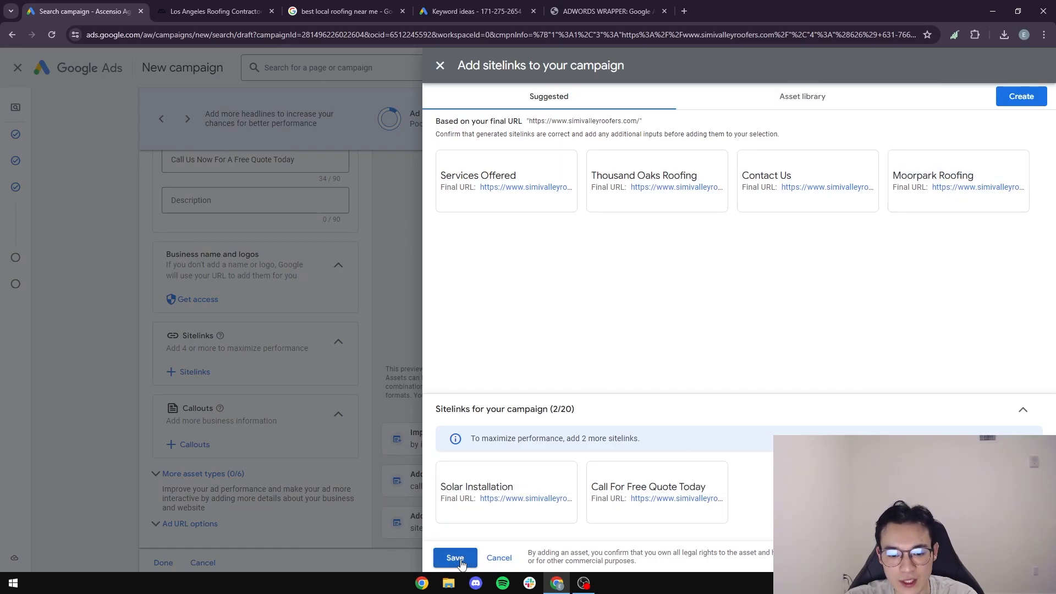
scroll(553, 301, "up", 3)
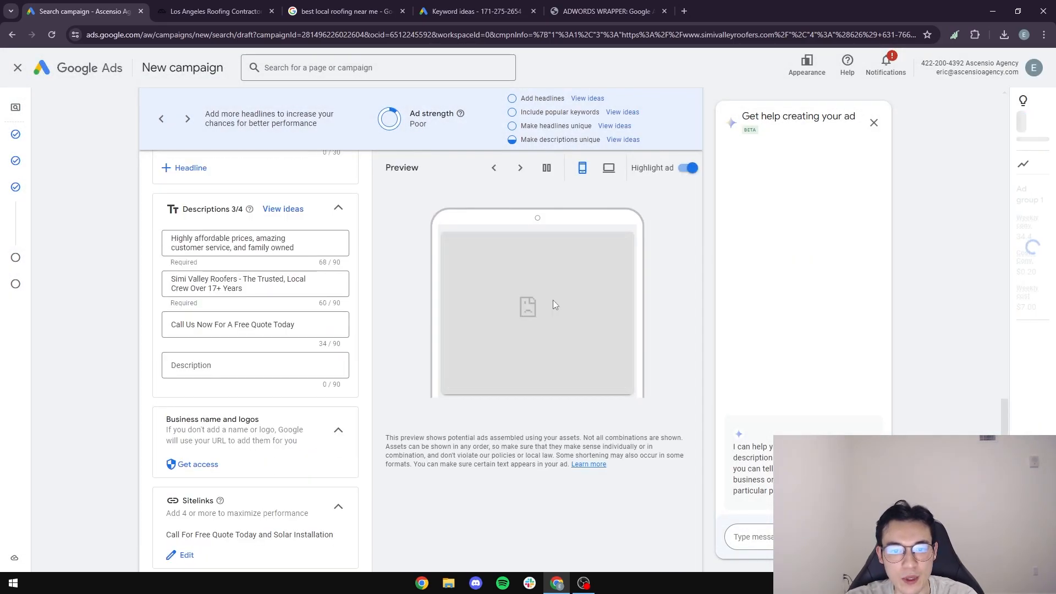
scroll(290, 336, "down", 4)
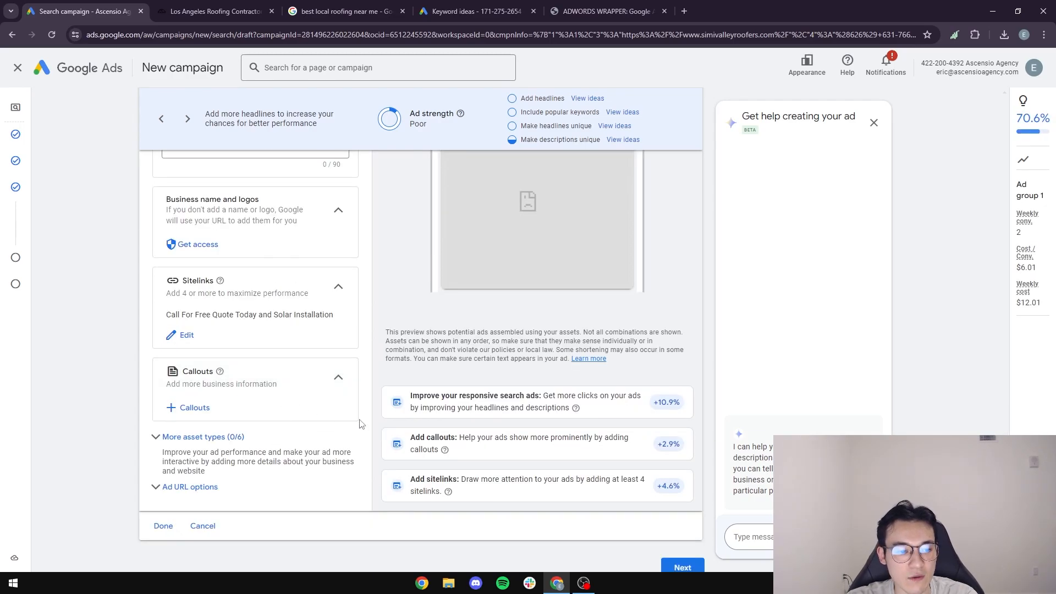
scroll(536, 378, "up", 4)
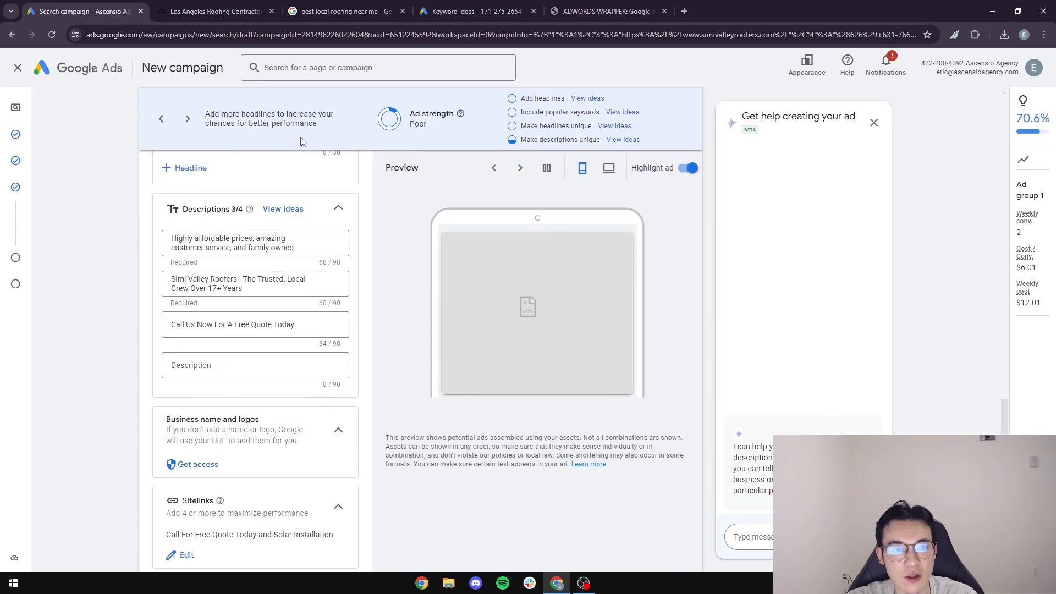
key("ctrl+Tab")
key("ctrl+Tab")
Study the Yelp sponsored ad's description and sitelinks, then return to the Google Ads campaign editor.
scroll(328, 355, "down", 3)
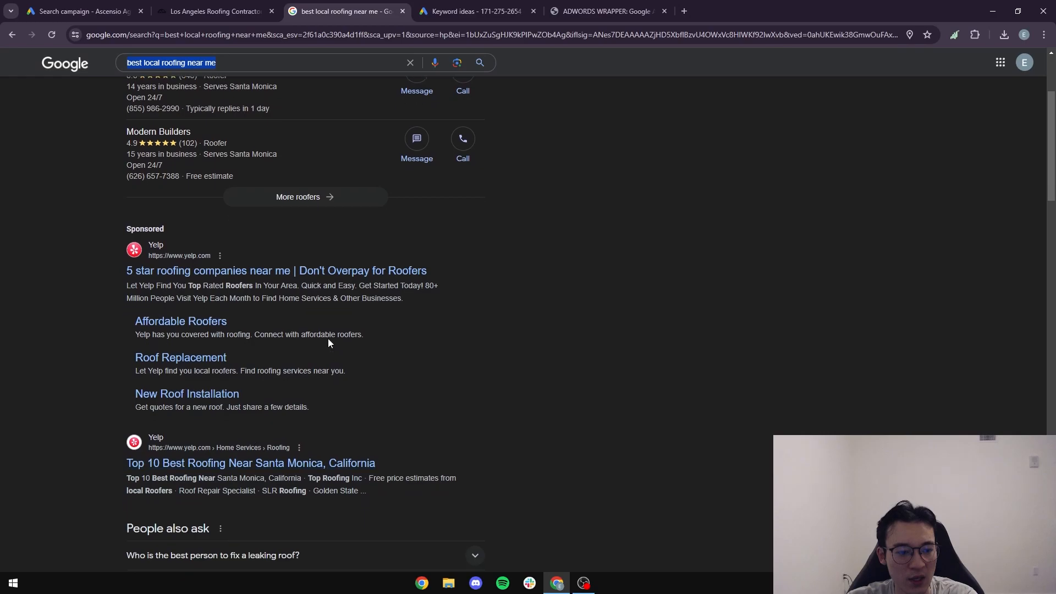
left_click_drag(121, 276, 427, 300)
left_click(427, 300)
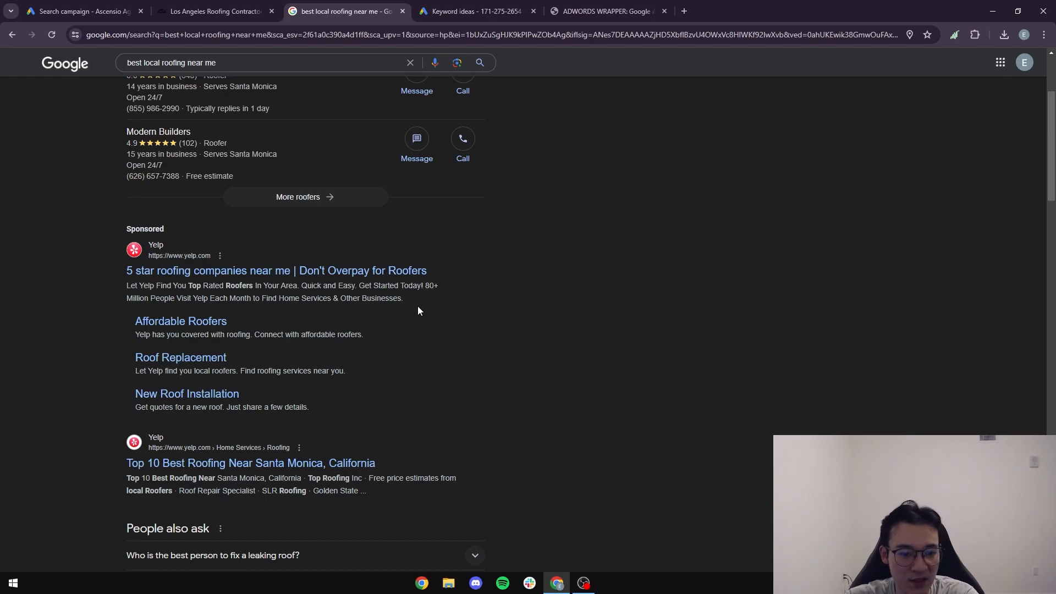
left_click_drag(413, 300, 117, 286)
left_click(118, 287)
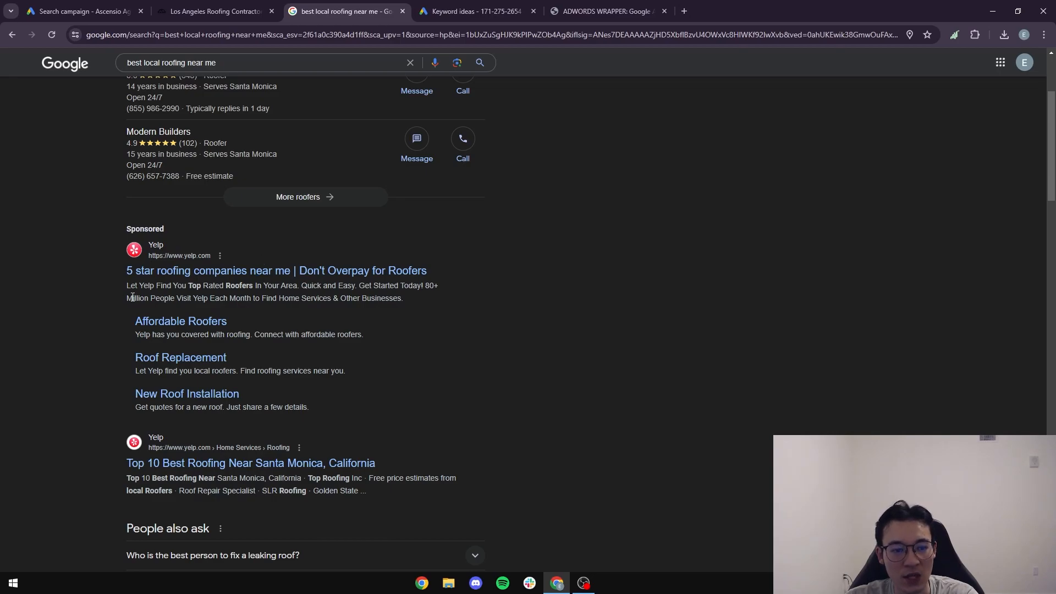
left_click(82, 11)
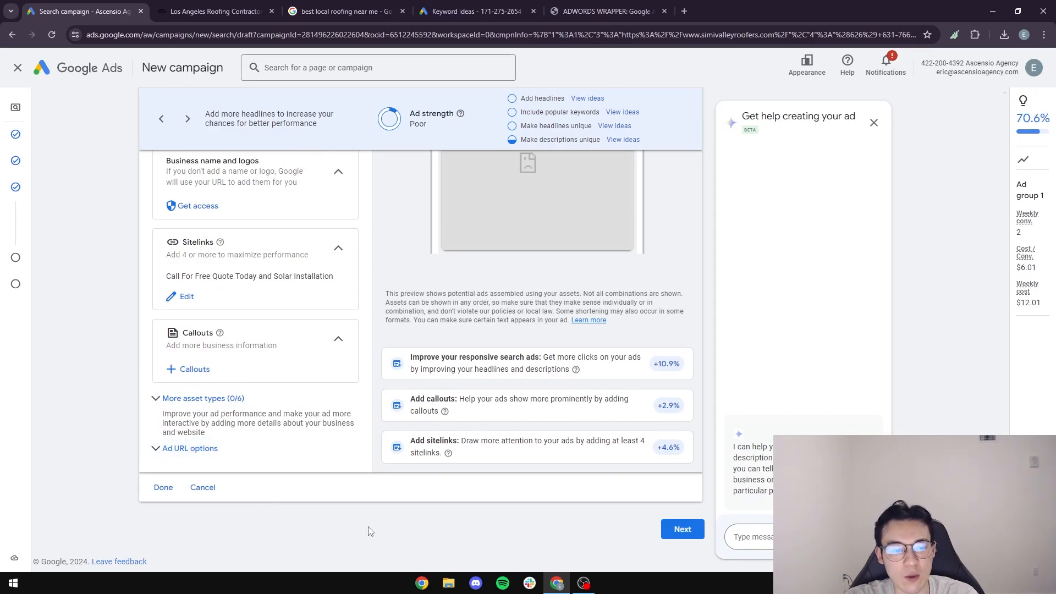
Advance from the ad to the budget step, confirming identity when prompted.
left_click(681, 532)
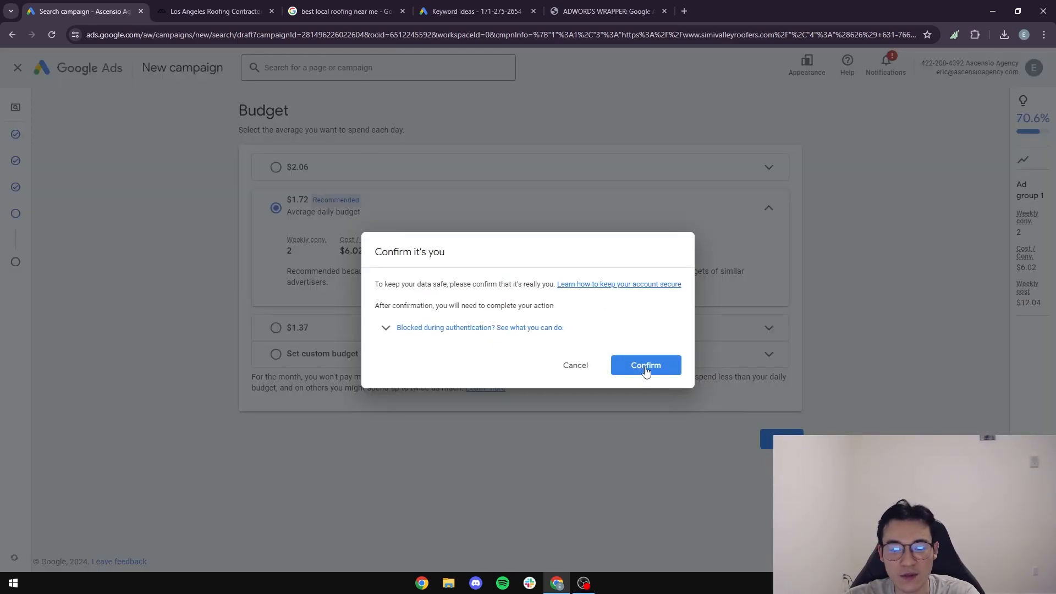
left_click(645, 366)
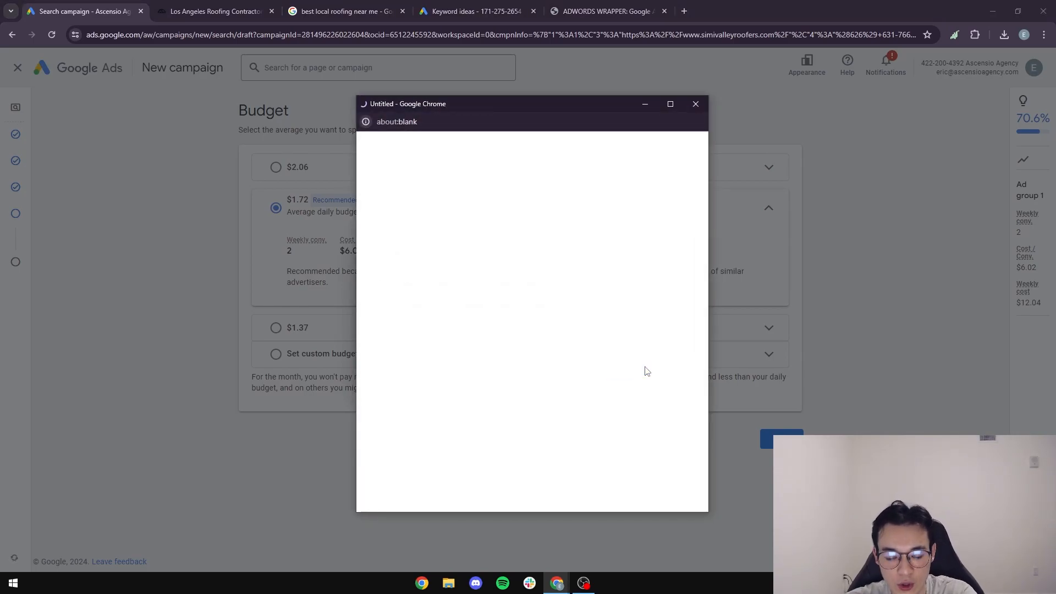
scroll(611, 352, "down", 2)
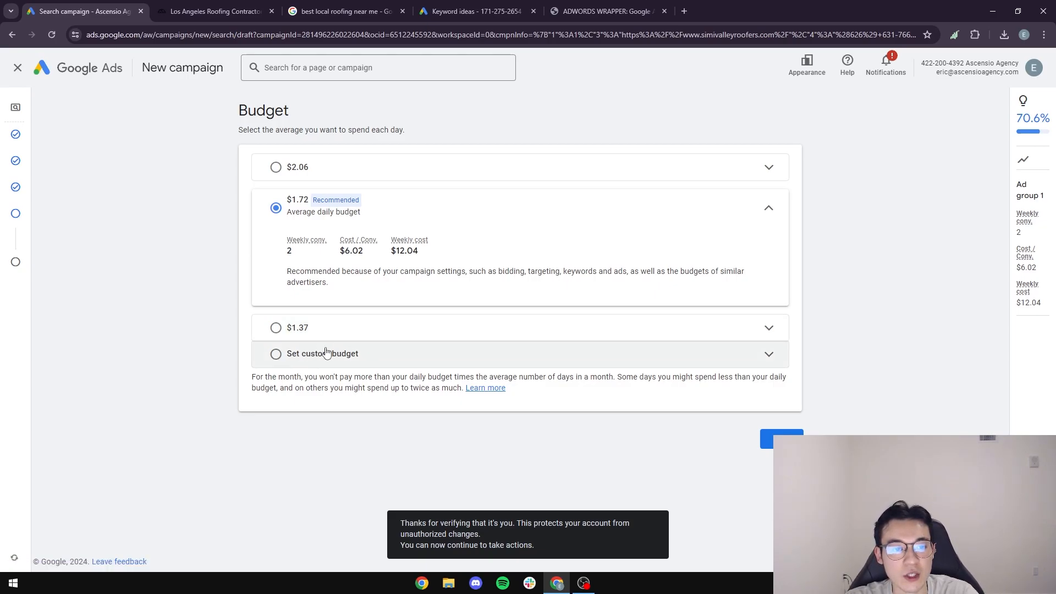
Set a custom $70.00 average daily budget and continue to the review page.
left_click(276, 354)
left_click_drag(330, 306, 256, 311)
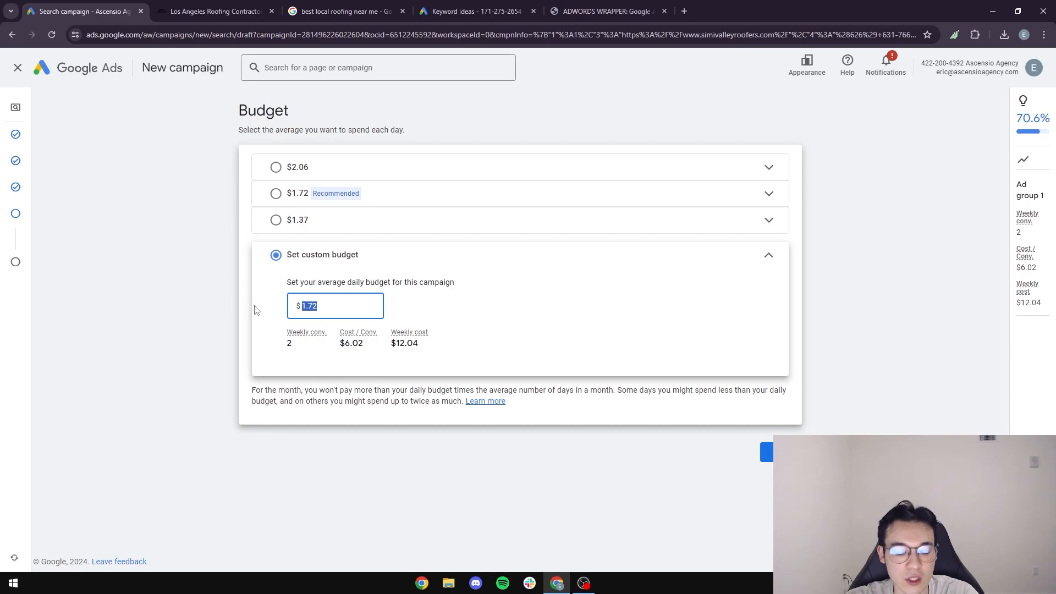
type("70")
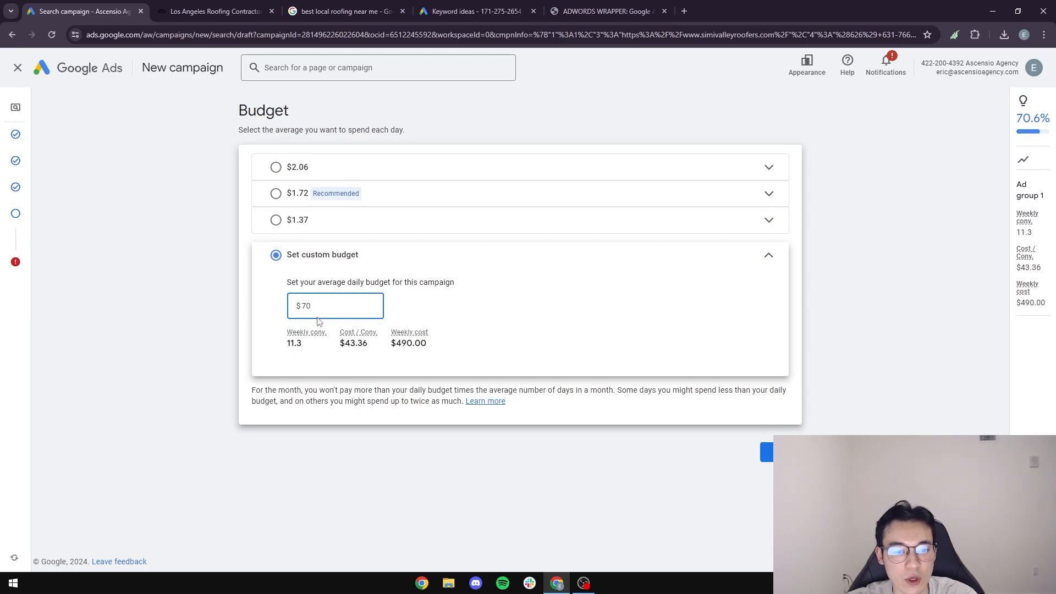
left_click(254, 308)
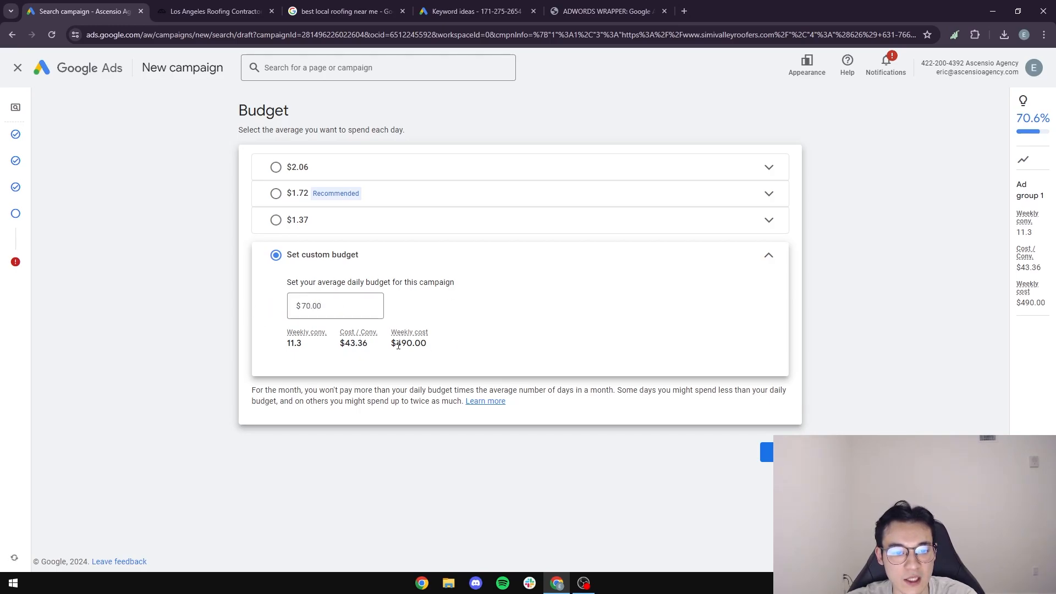
left_click_drag(431, 345, 383, 346)
left_click(527, 355)
mouse_move(356, 308)
left_mouse_down()
mouse_move(305, 304)
mouse_move(344, 304)
left_mouse_up()
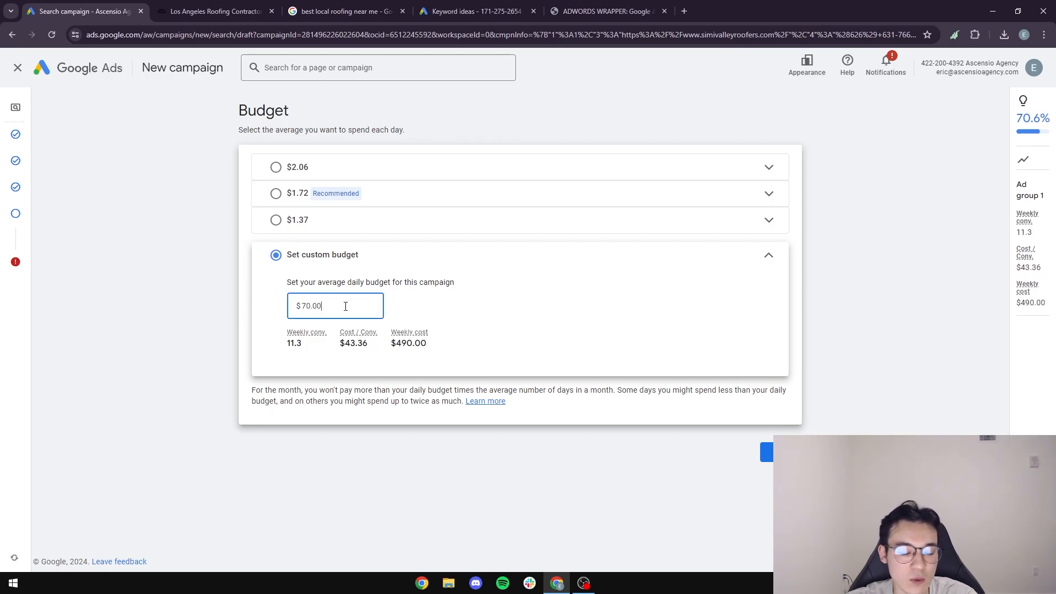
left_click(507, 315)
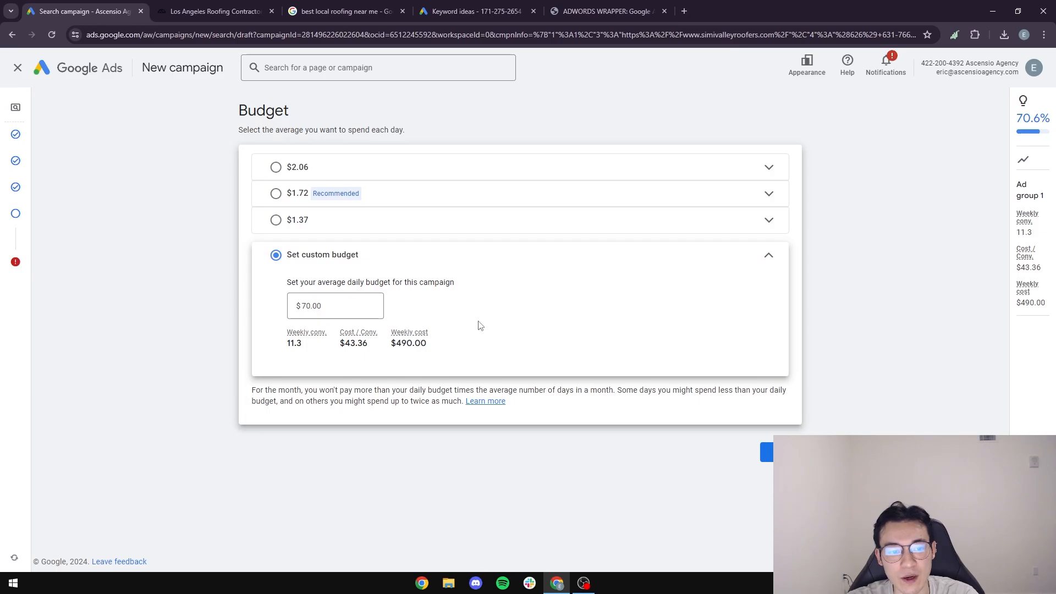
left_click(767, 452)
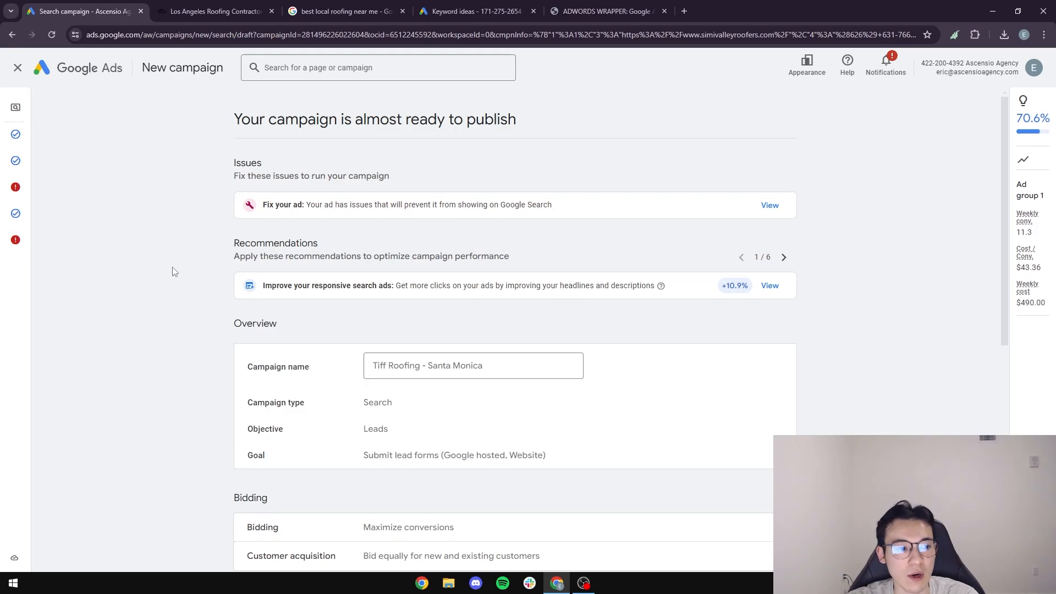
Go back to the keywords and ads step and check the ad descriptions.
scroll(171, 271, "down", 8)
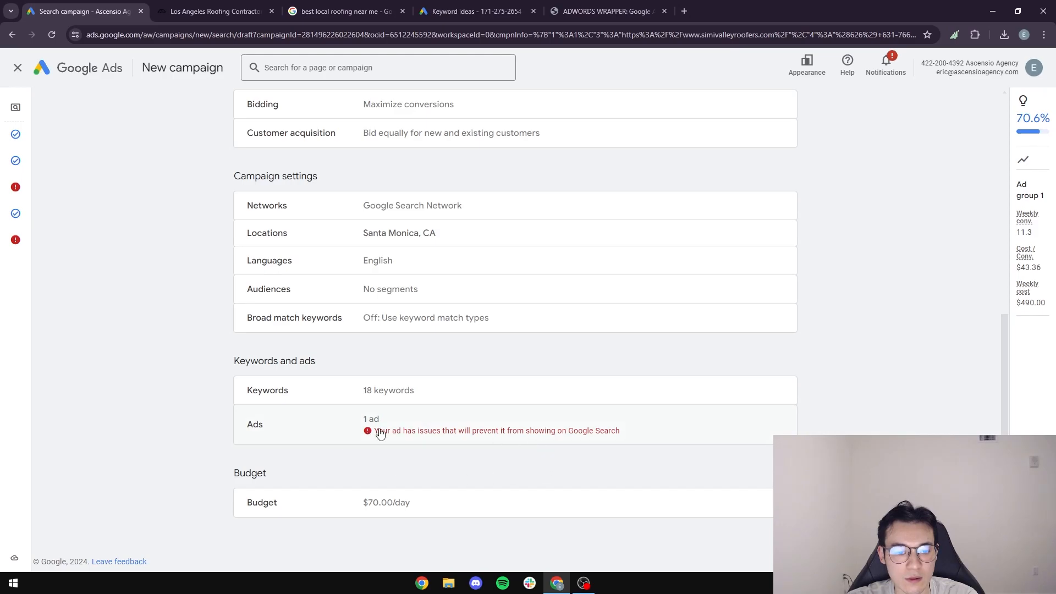
left_click(30, 191)
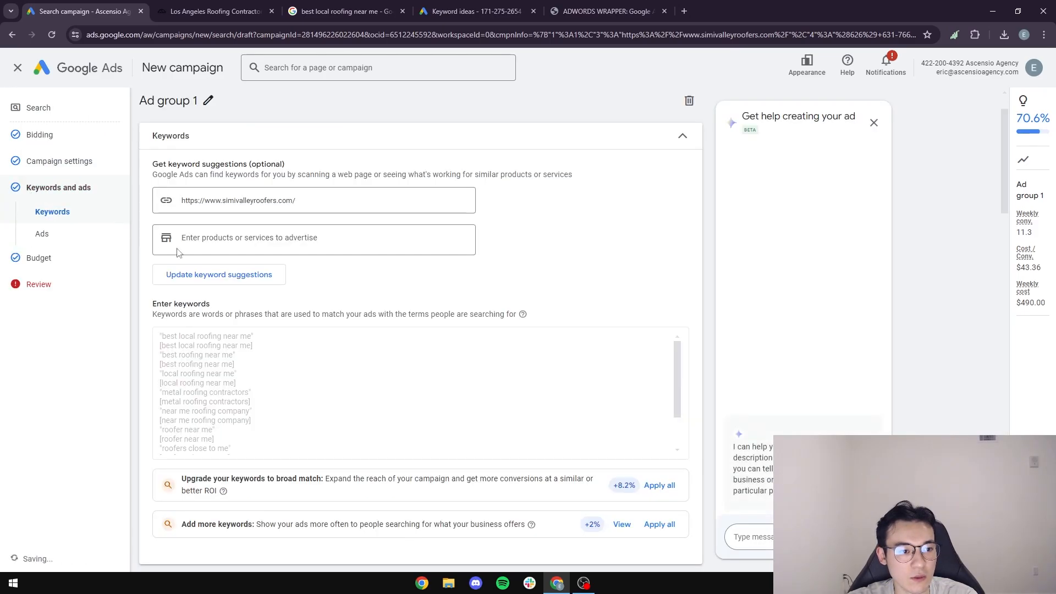
scroll(158, 240, "down", 7)
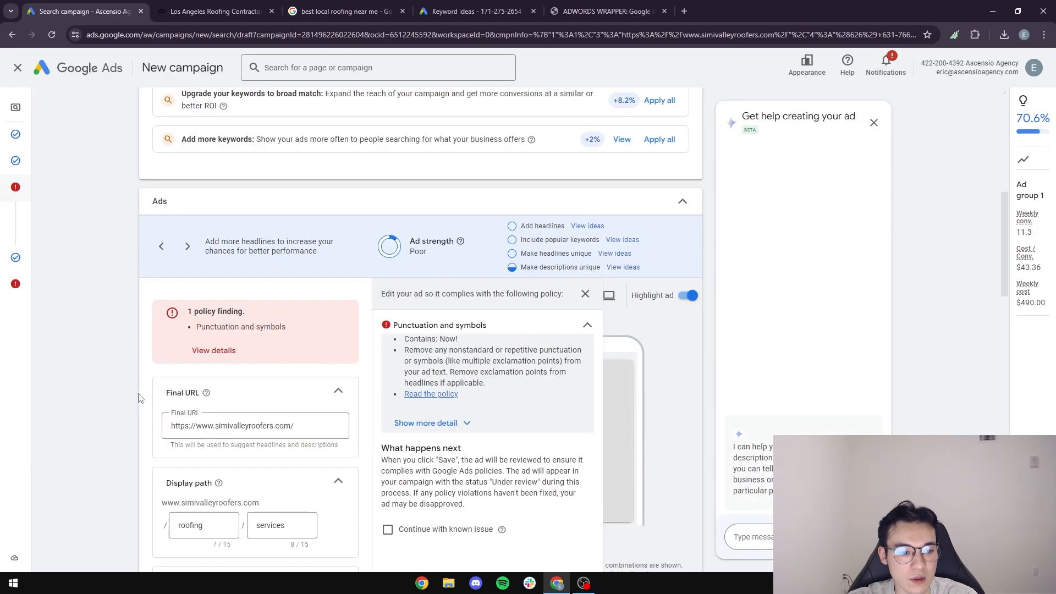
scroll(139, 397, "down", 7)
scroll(132, 383, "down", 9)
left_click(174, 373)
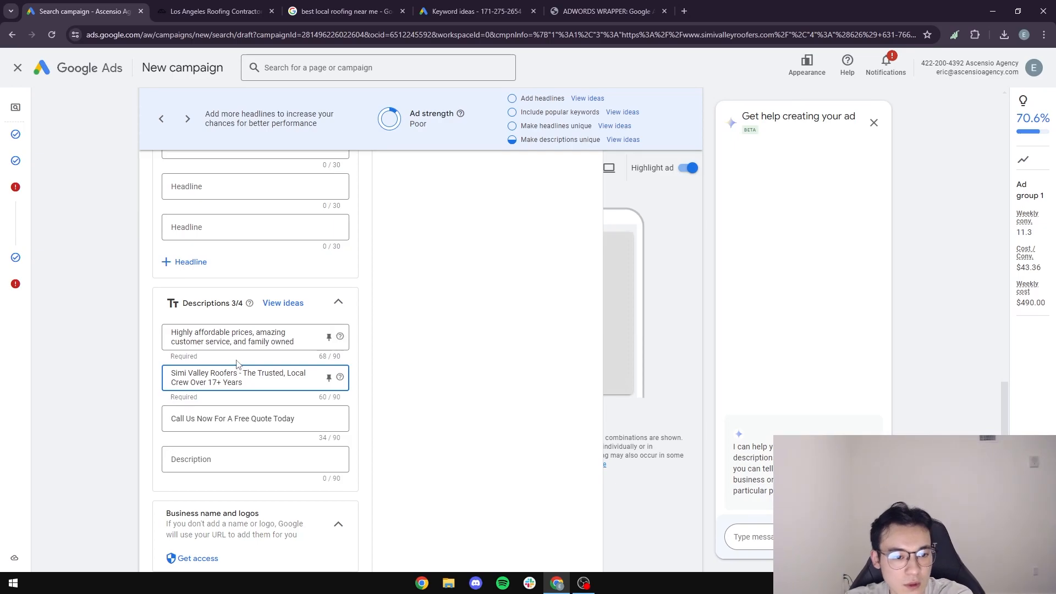
left_click(173, 332)
scroll(174, 332, "up", 5)
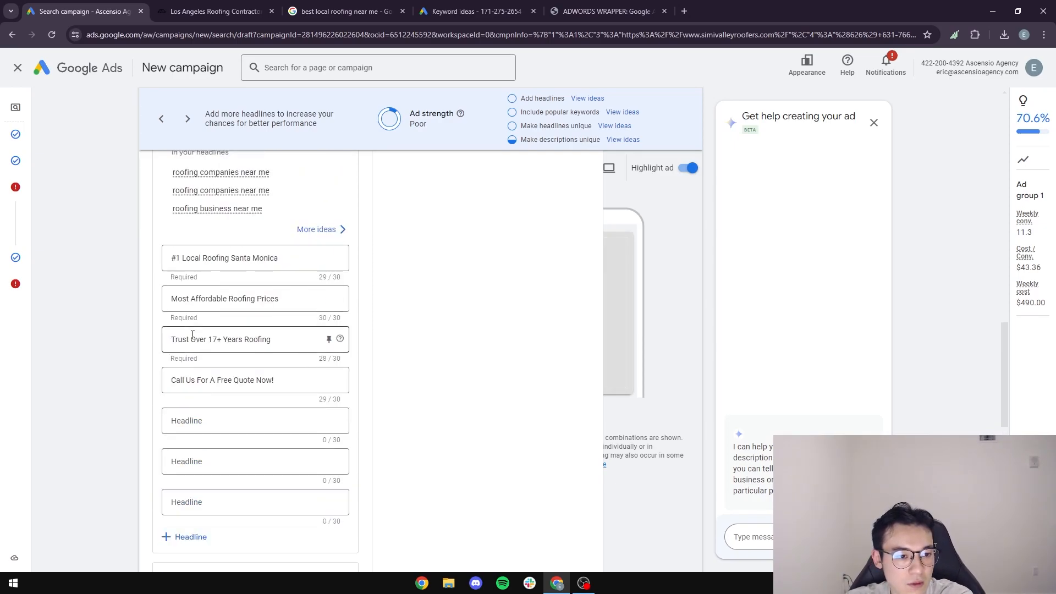
Check the Trust Over 17+ Years and free-quote headlines, then advance through budget to review.
left_click(171, 339)
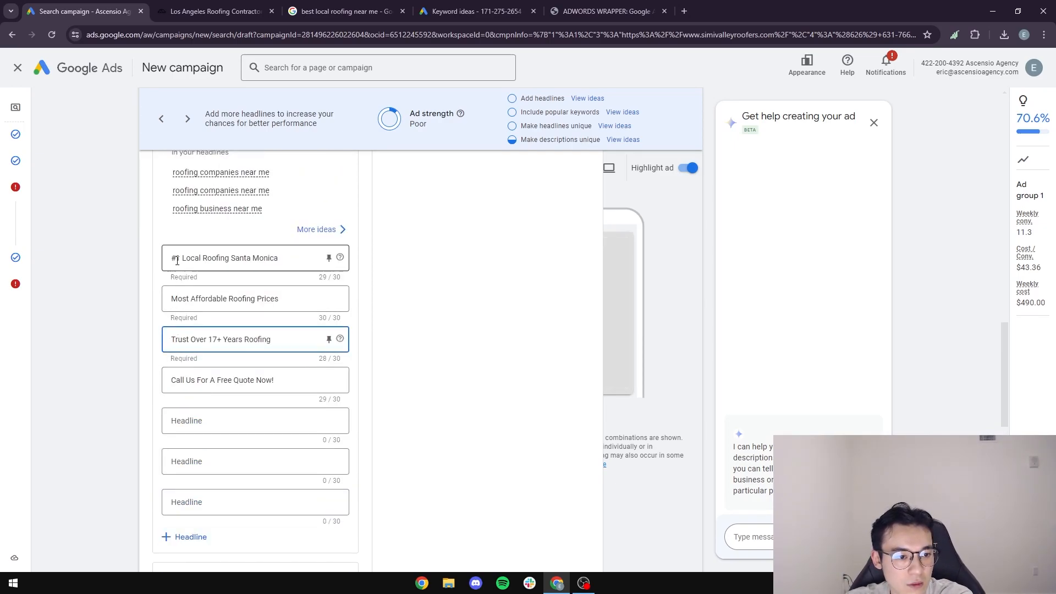
scroll(300, 258, "up", 9)
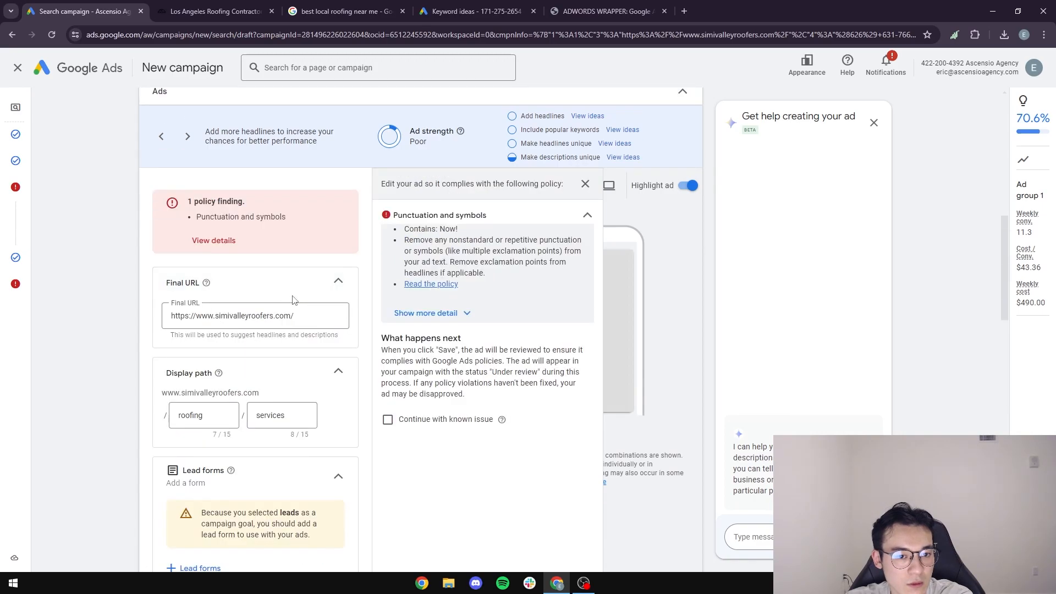
scroll(447, 250, "down", 10)
left_click(288, 324)
scroll(308, 346, "down", 6)
scroll(502, 464, "down", 5)
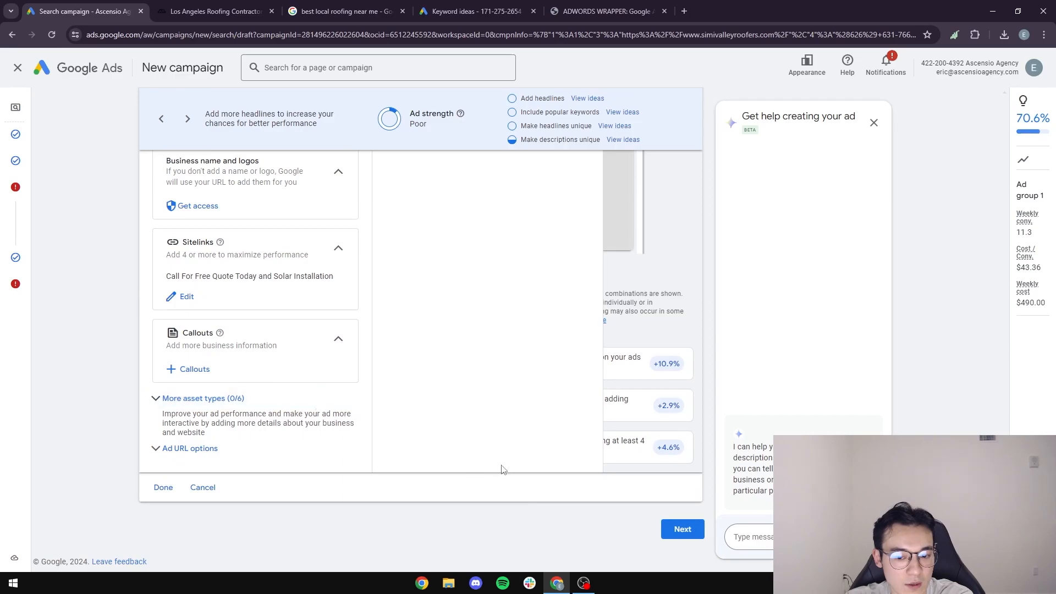
left_click(684, 534)
left_click(781, 452)
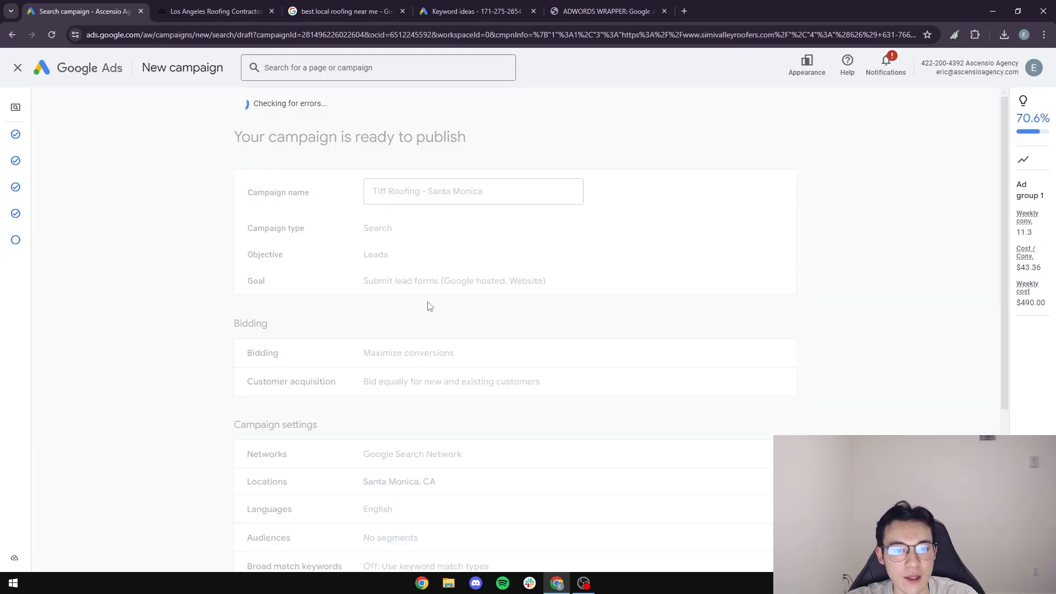
Publish Tiff Roofing - Santa Monica, then set it to Paused from the Campaigns list.
left_click(748, 122)
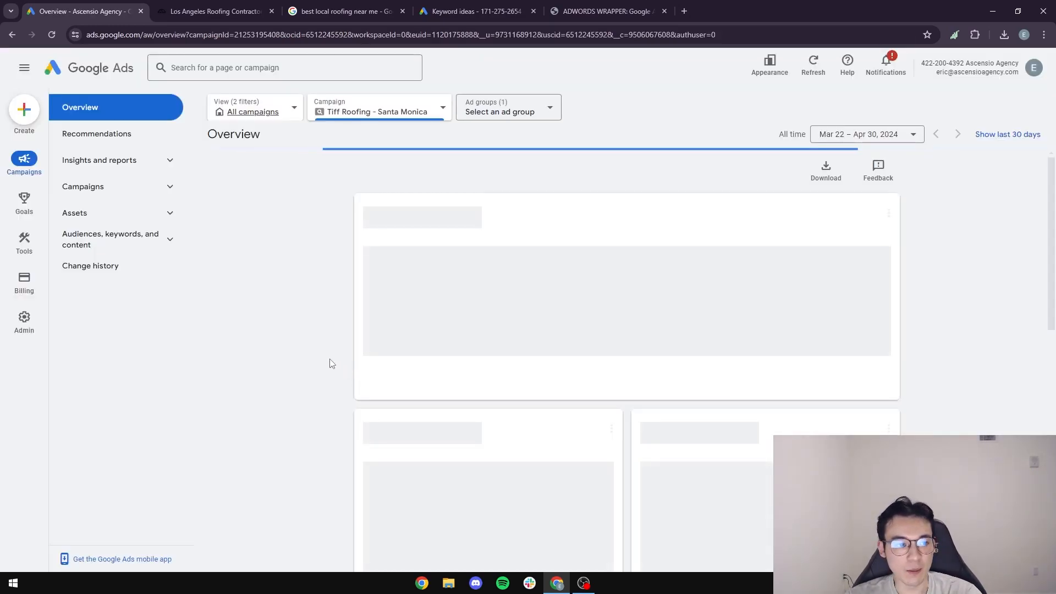
scroll(410, 361, "down", 7)
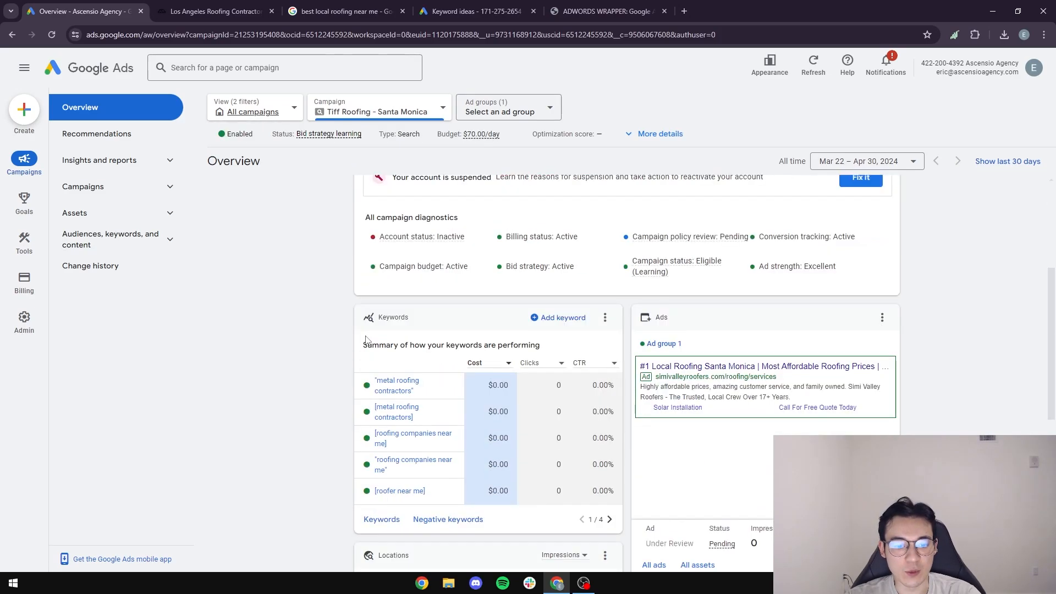
left_click(128, 188)
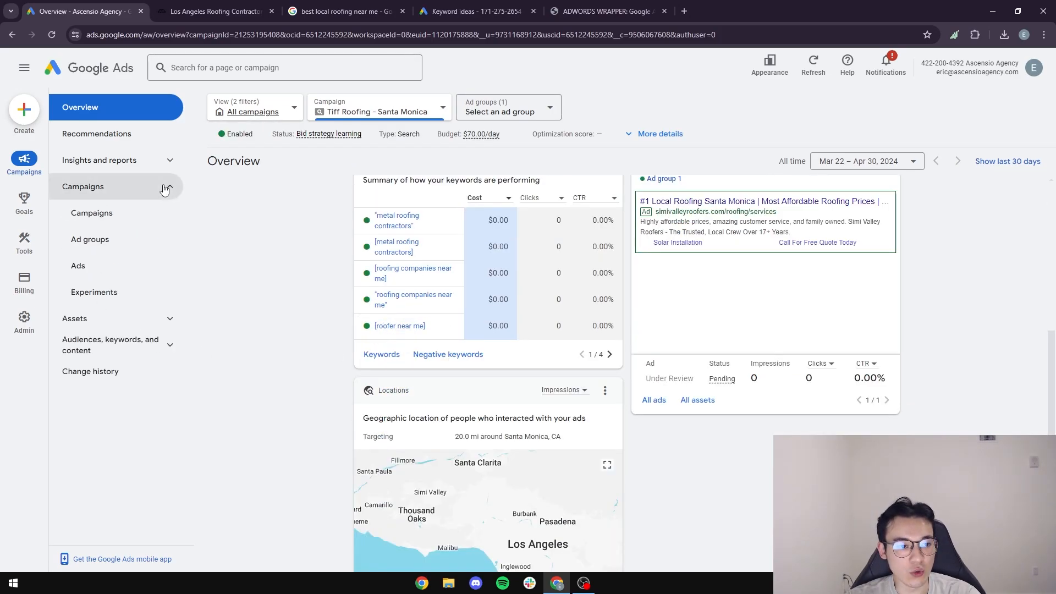
left_click(101, 216)
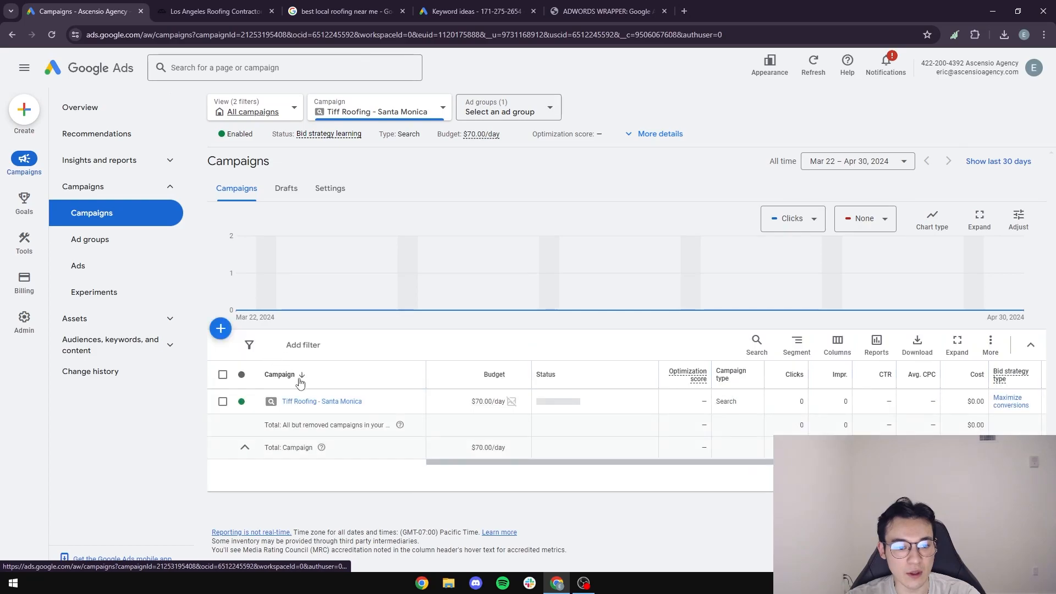
left_click(251, 404)
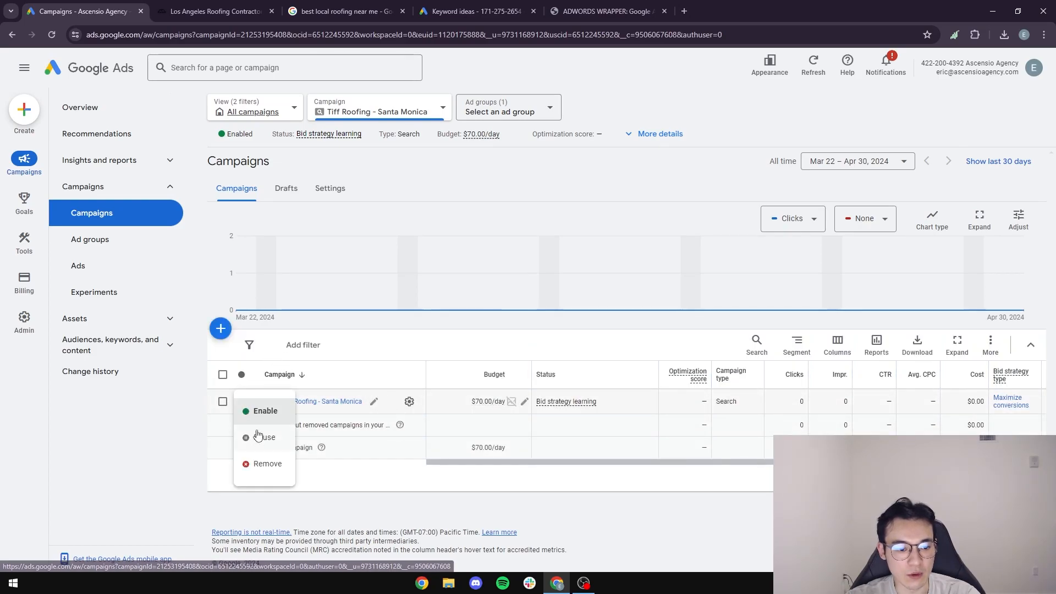
left_click(260, 439)
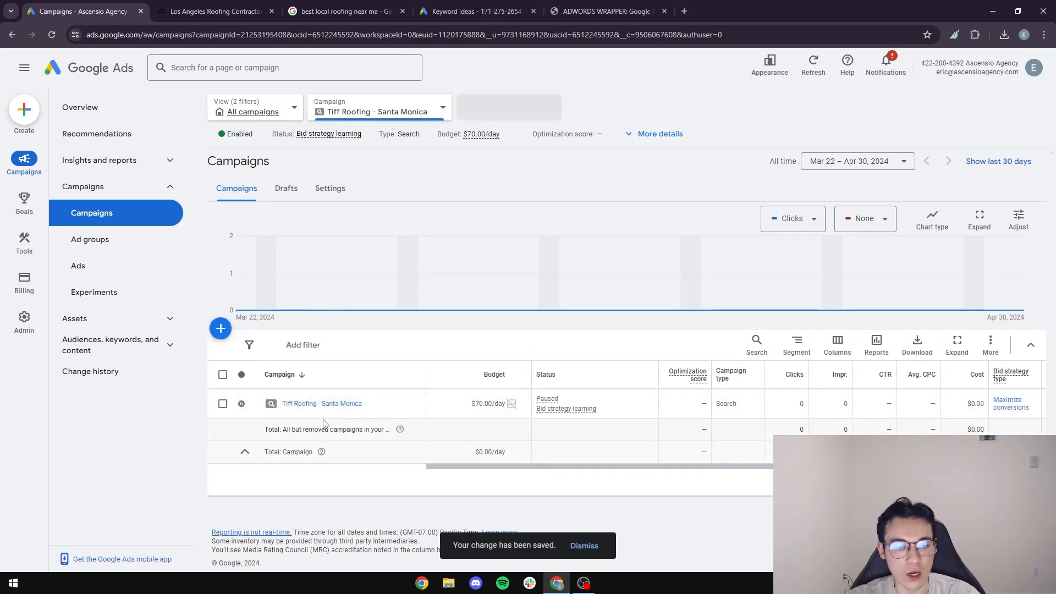
left_click(409, 402)
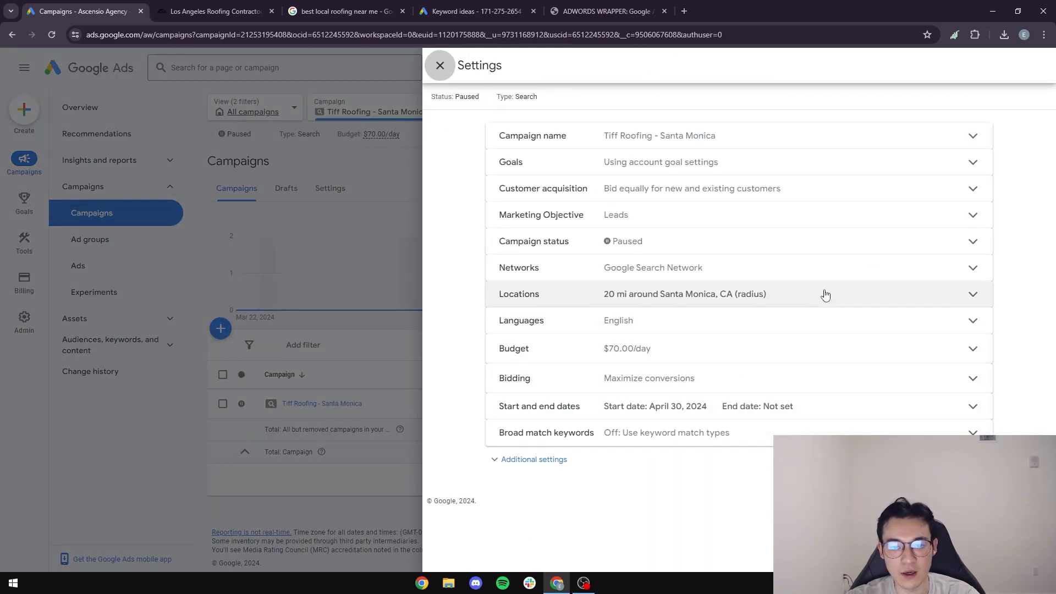
Switch the Tiff Roofing - Santa Monica campaign's bidding to Manual CPC with Enhanced CPC turned off.
left_click(529, 386)
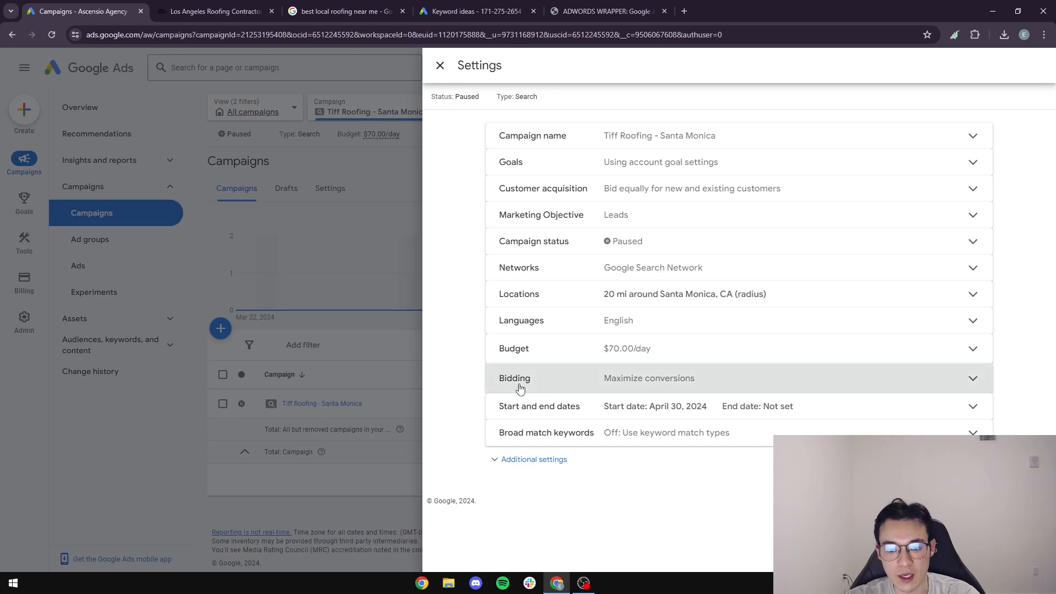
scroll(748, 380, "down", 1)
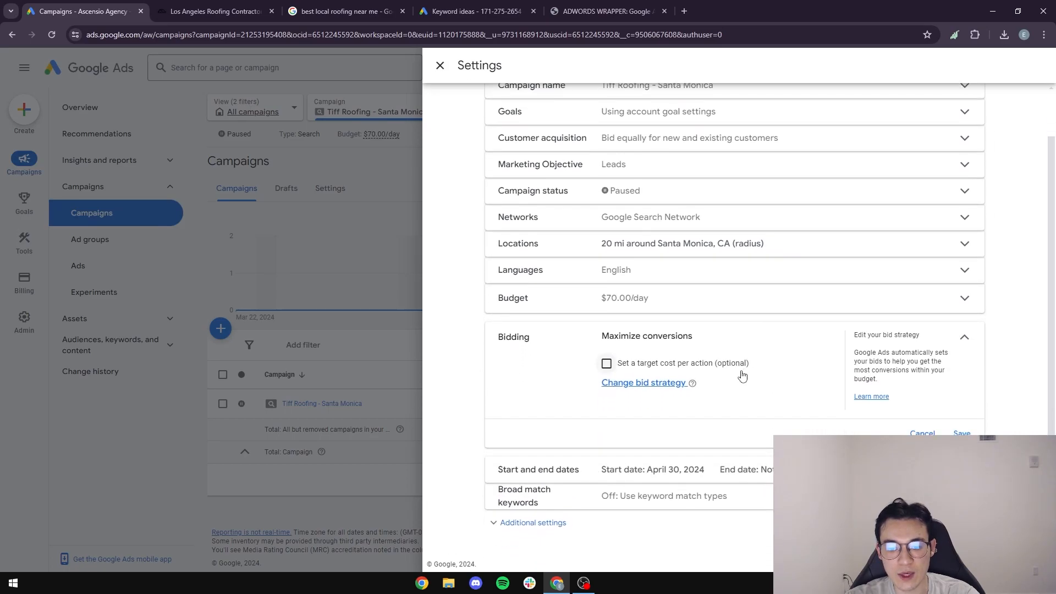
left_click(638, 387)
scroll(722, 404, "down", 2)
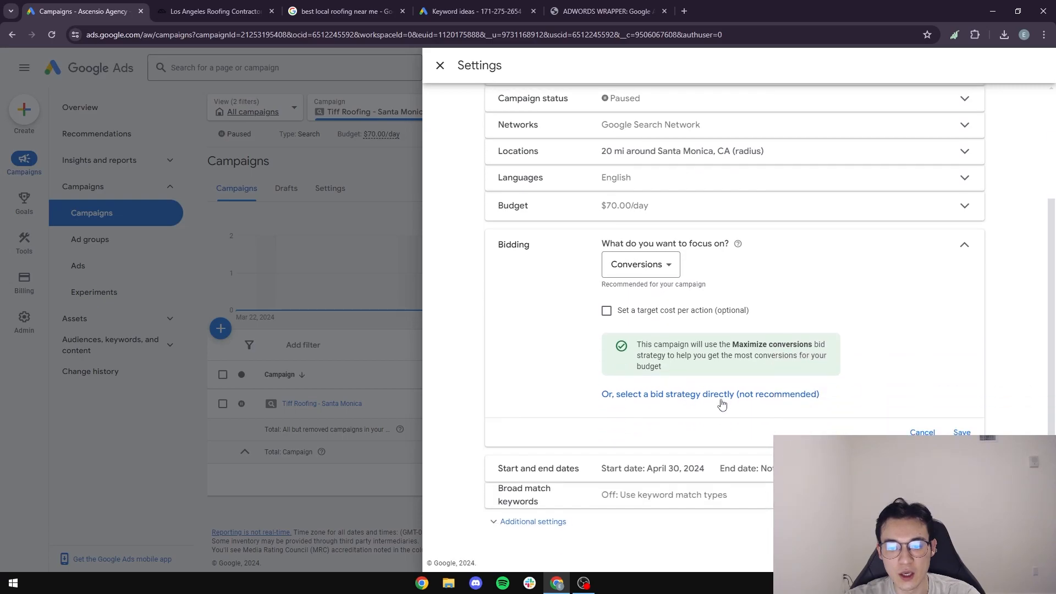
left_click(662, 396)
left_click(709, 330)
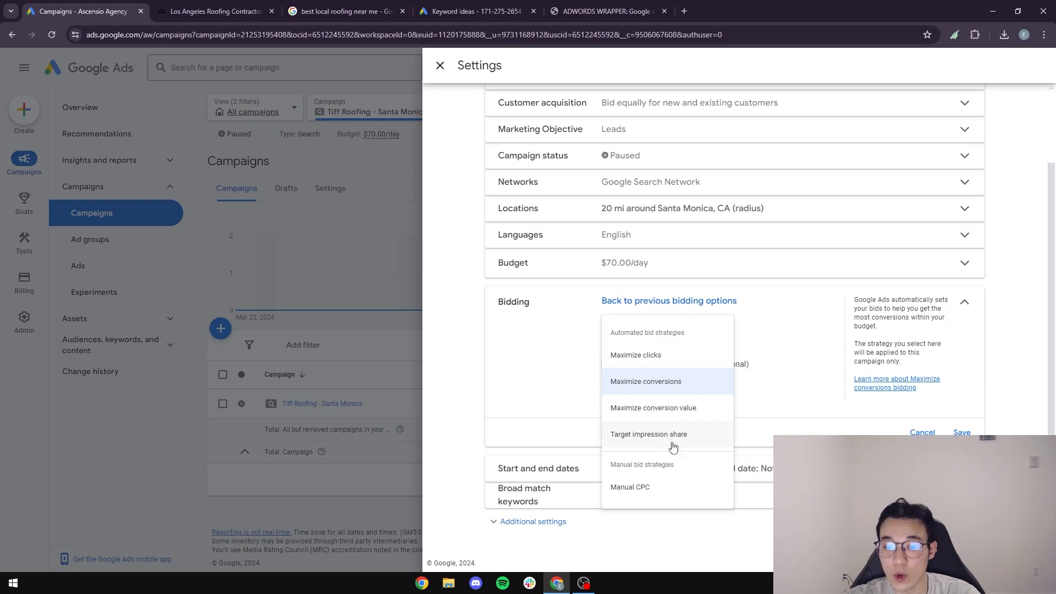
left_click(633, 489)
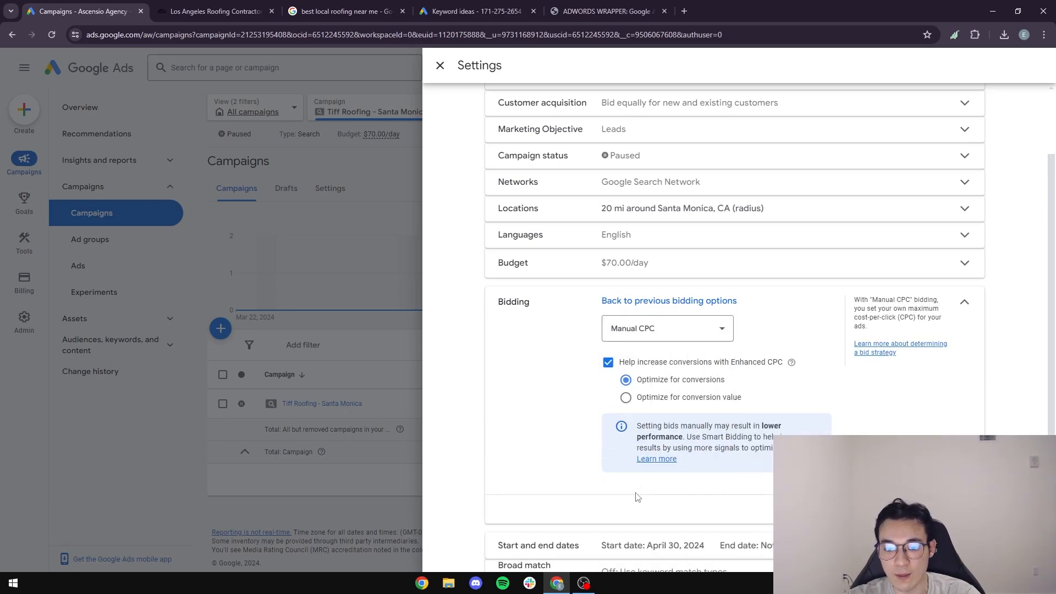
left_click(608, 362)
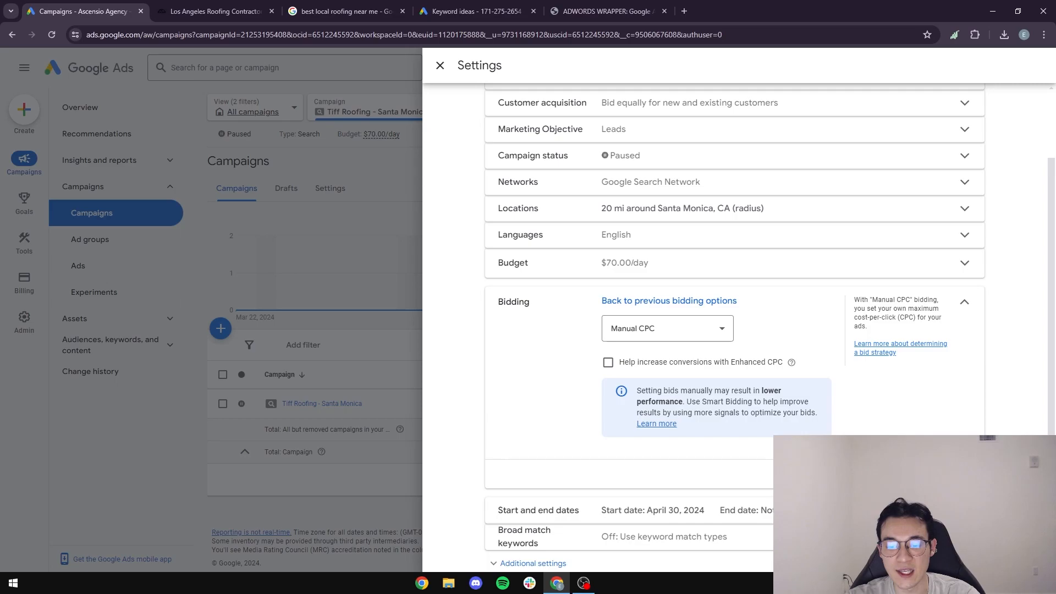
left_click(435, 427)
Leave campaign settings, go to Shared library's Exclusion lists, and start a new negative keyword list.
left_click(188, 441)
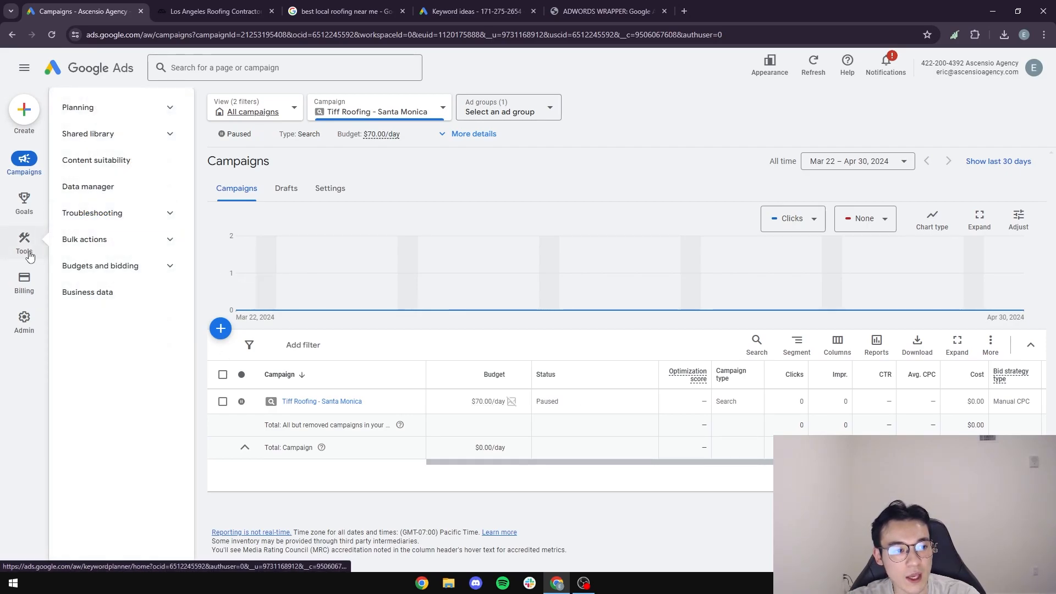
left_click(27, 251)
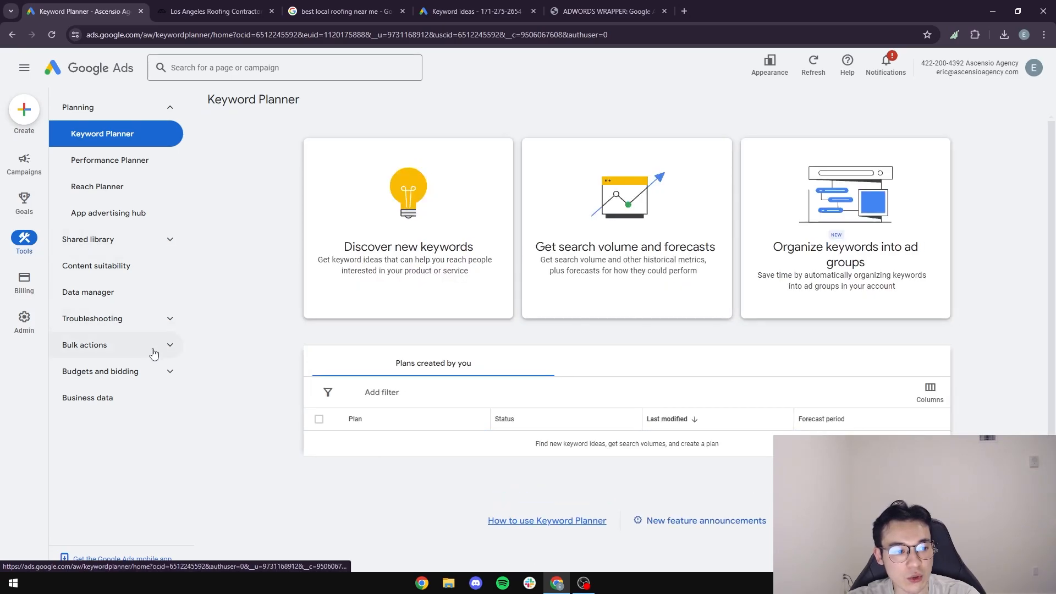
left_click(162, 241)
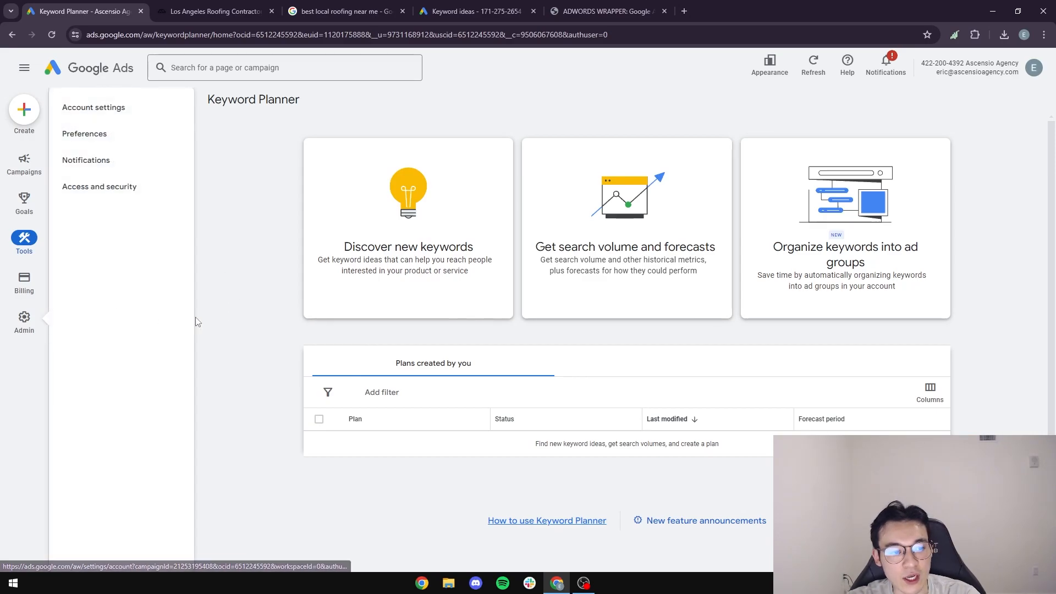
left_click(114, 295)
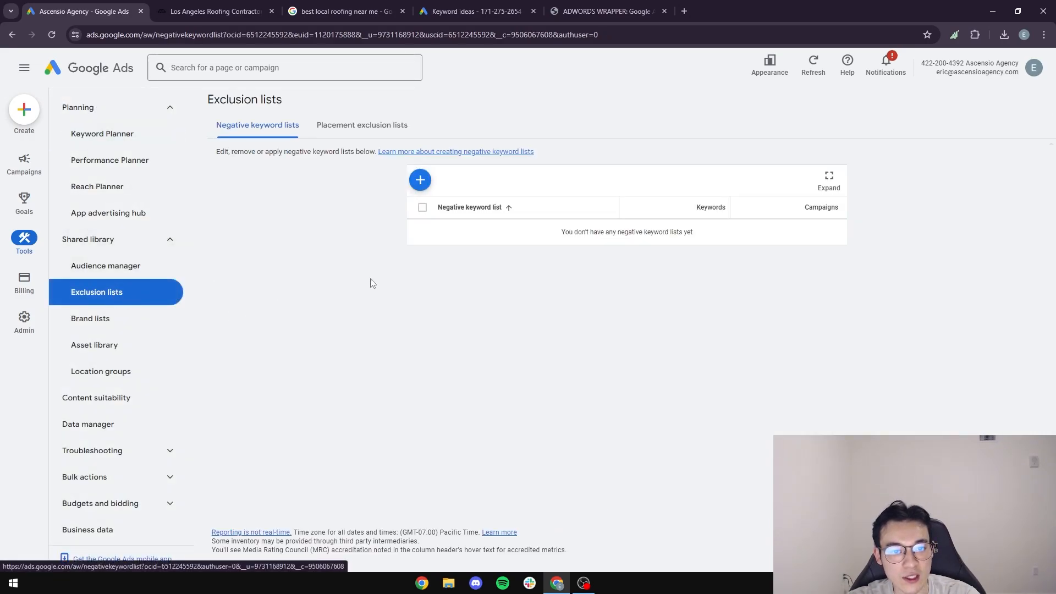
left_click(420, 181)
Begin entering the first negative keyword, 'contractors', in the keywords box.
left_click(527, 288)
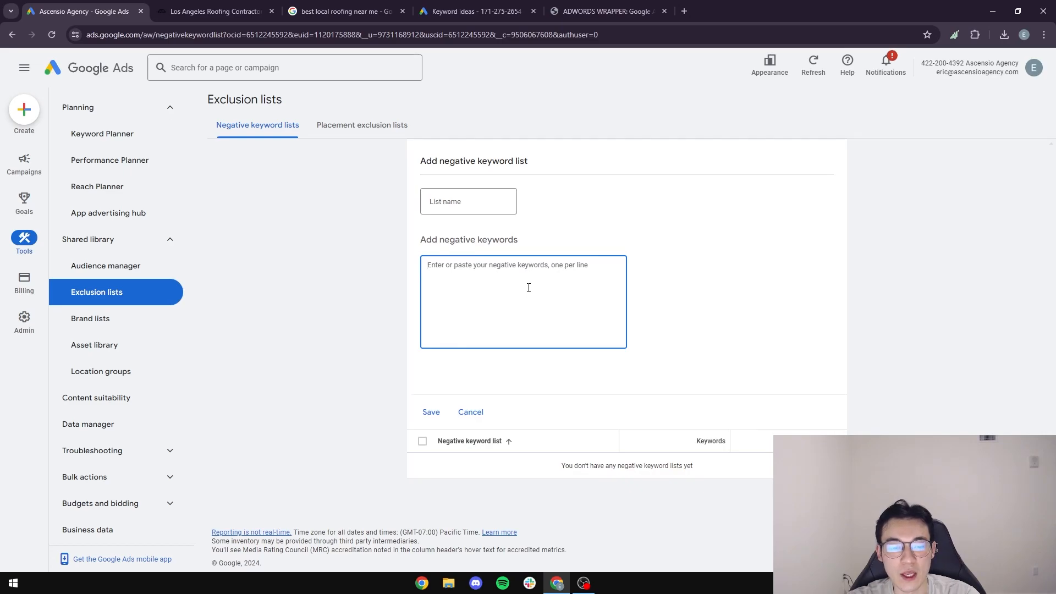
type("contra")
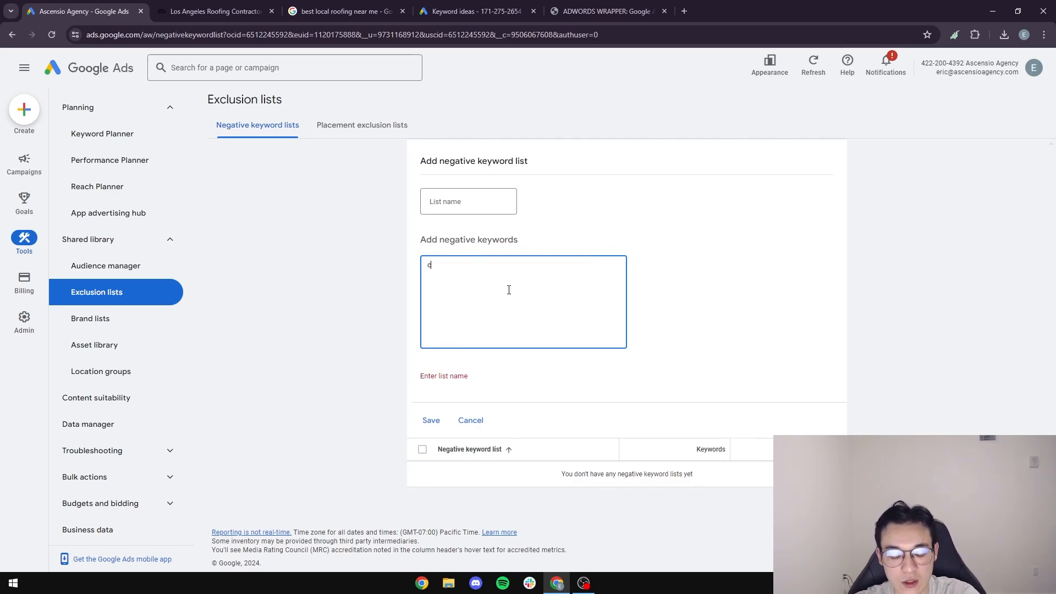